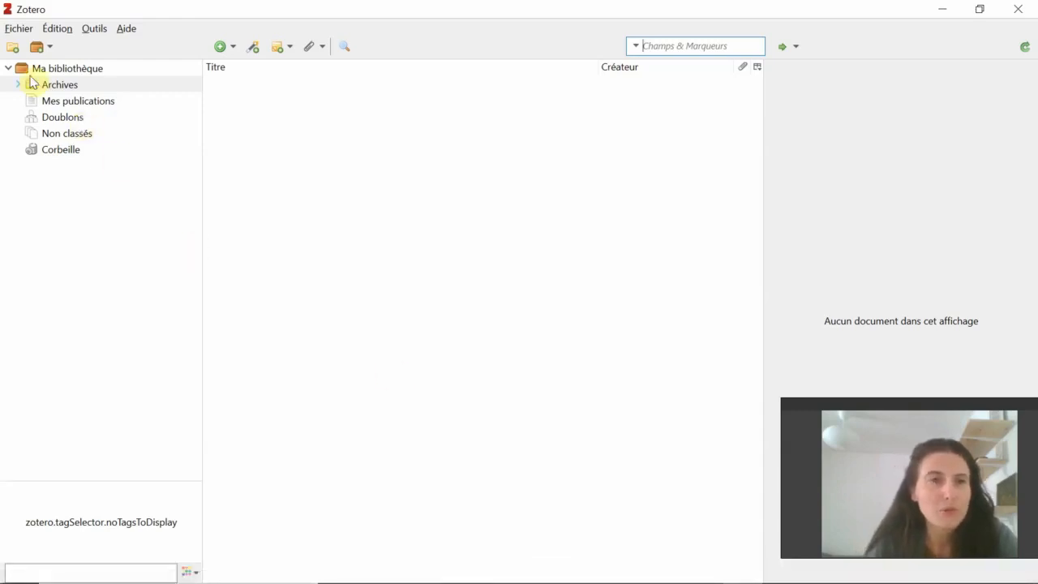
- Create a new collection named "Mémoire licence 3" in the library
click(14, 48)
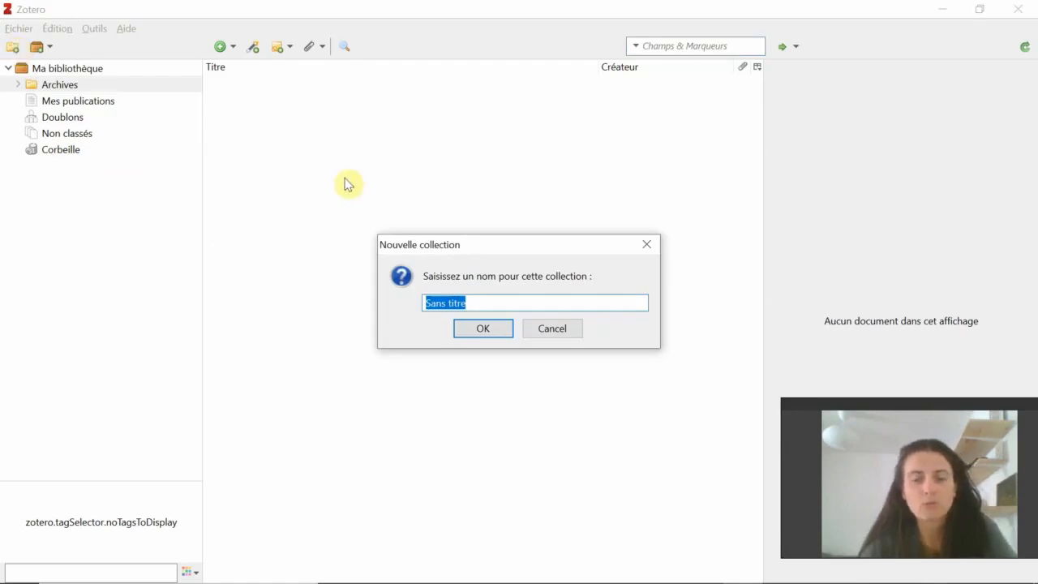
text(Mémoire)
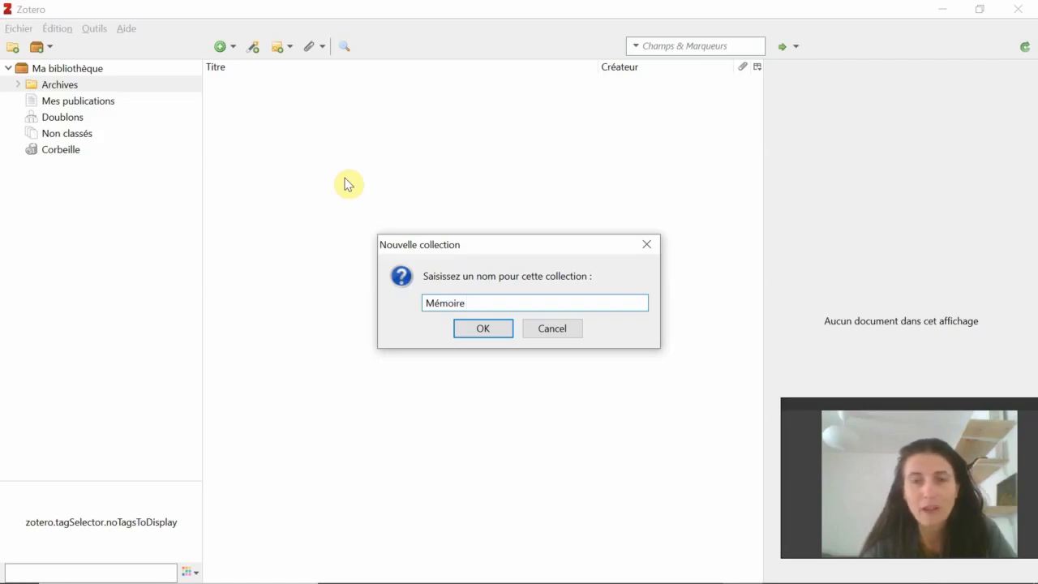
text( licence 3)
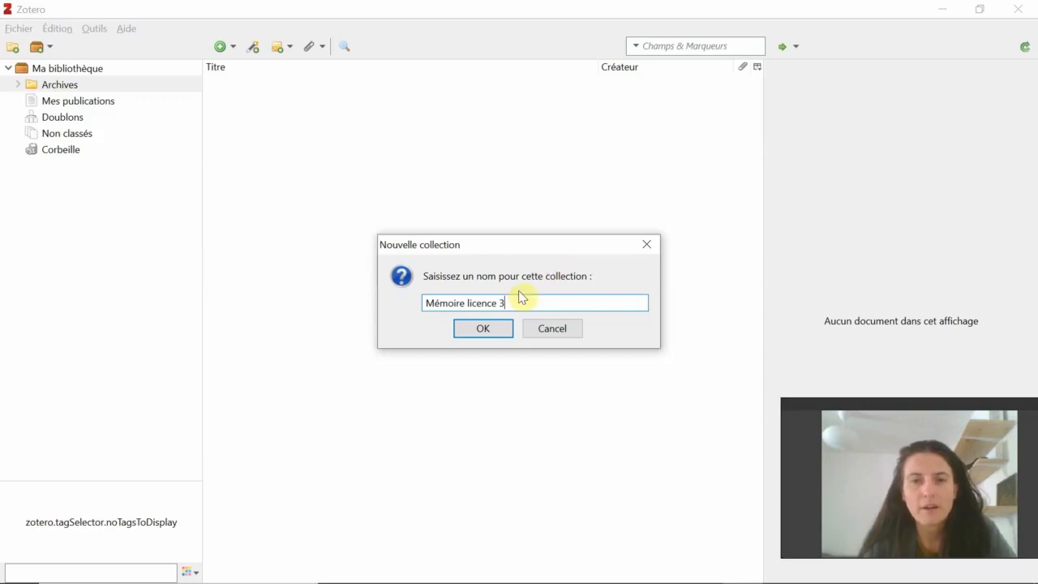
click(491, 329)
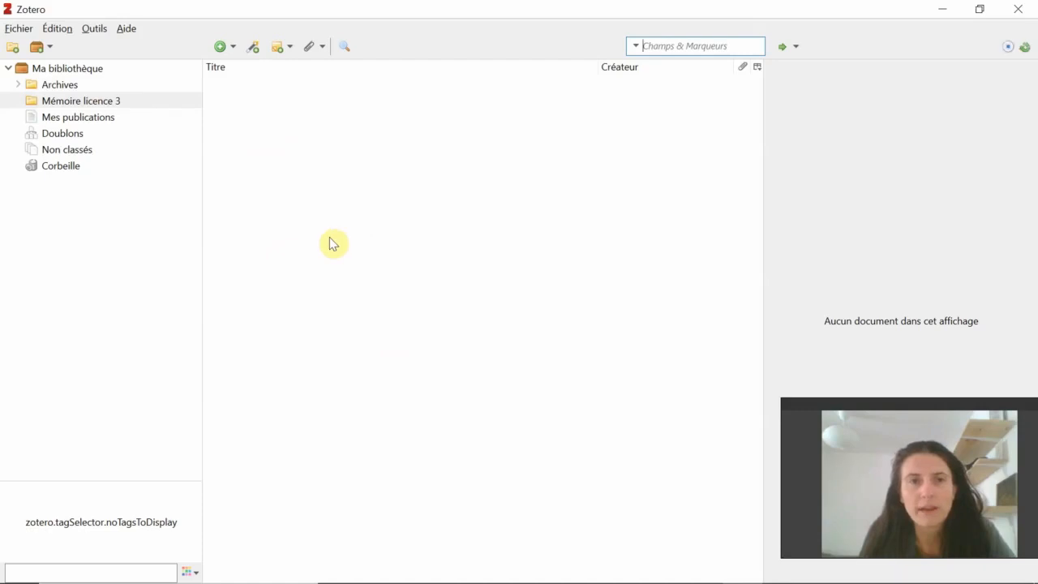
click(222, 47)
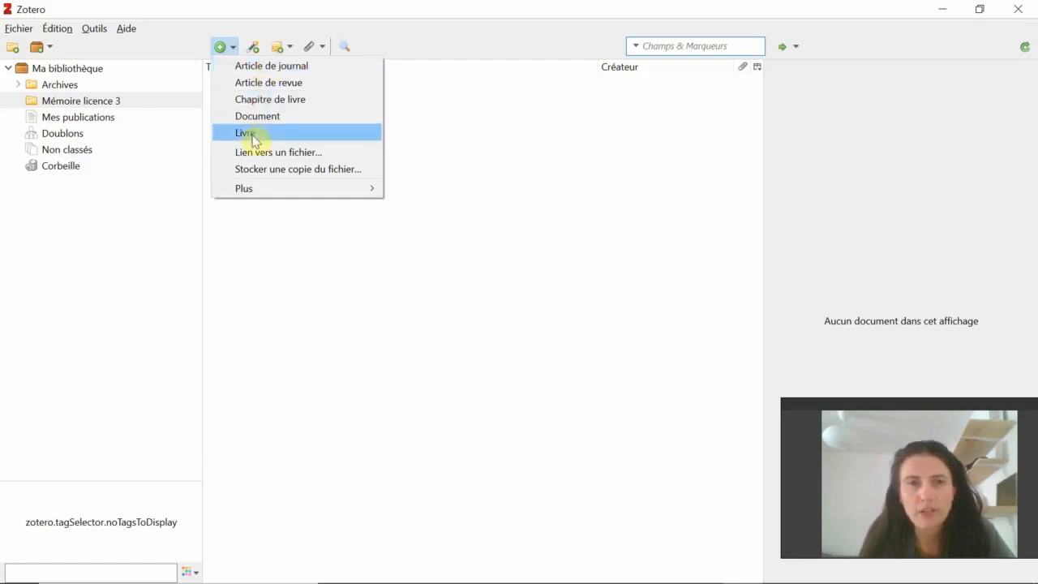
click(462, 111)
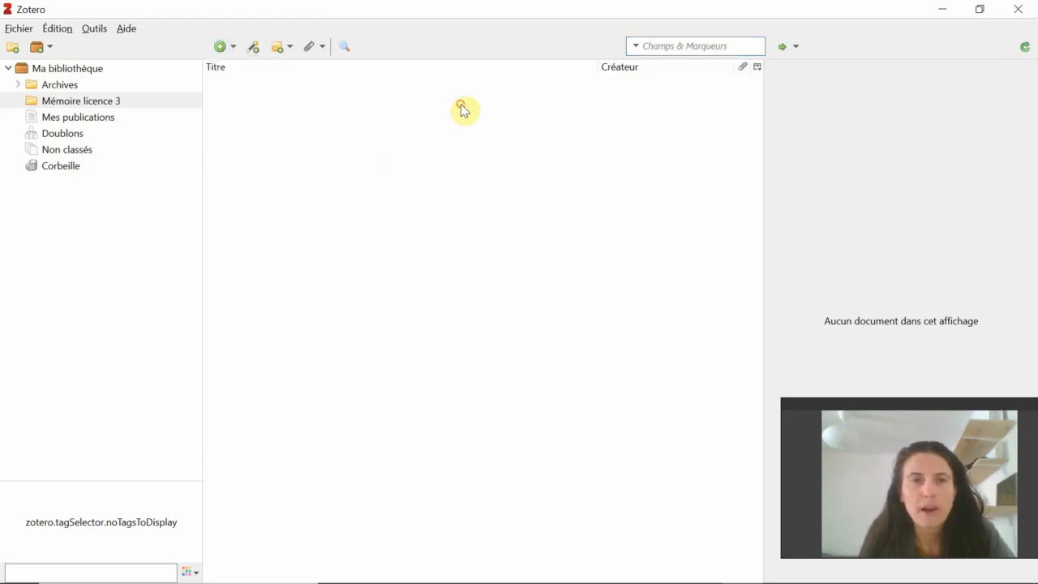
click(254, 50)
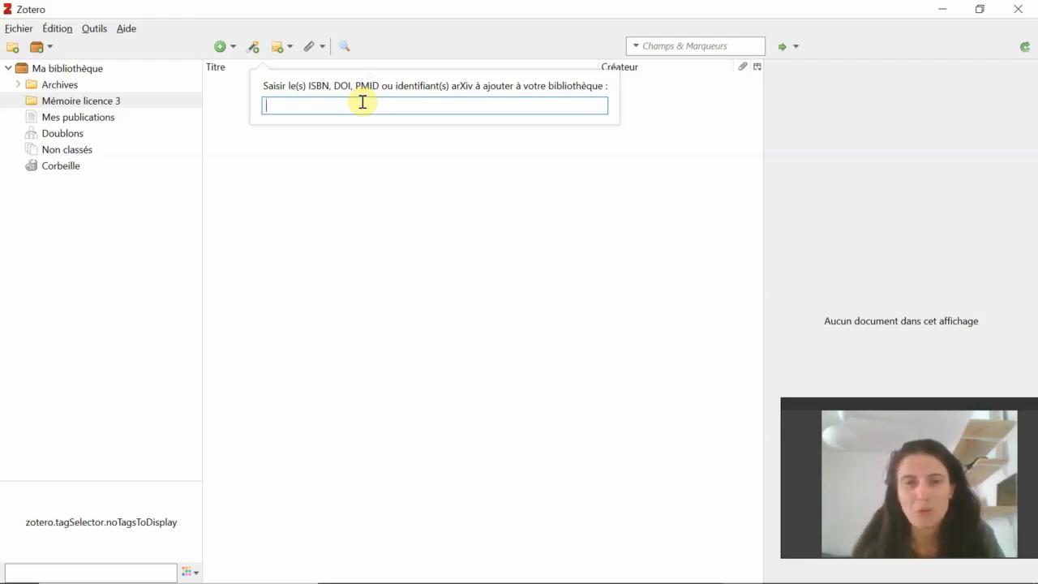
click(647, 126)
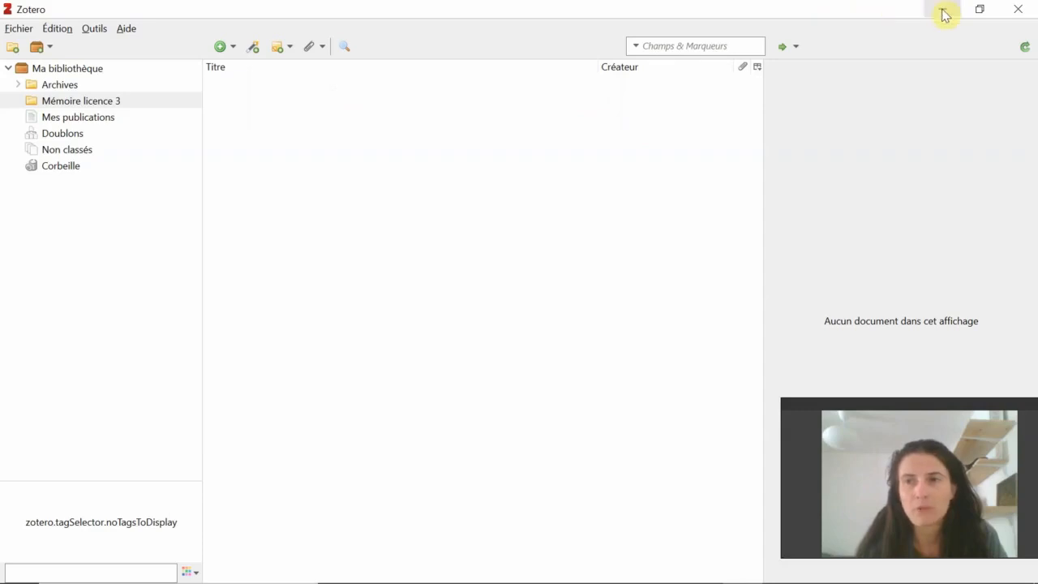
- Switch to Chrome and search Google Scholar for "socialization"
click(943, 9)
mouse_move(454, 578)
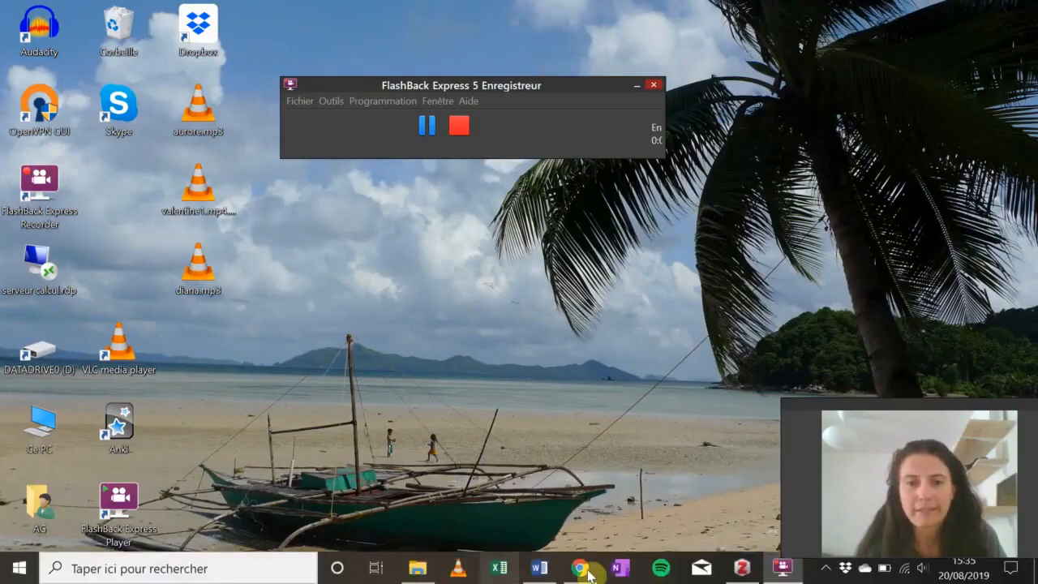
click(579, 568)
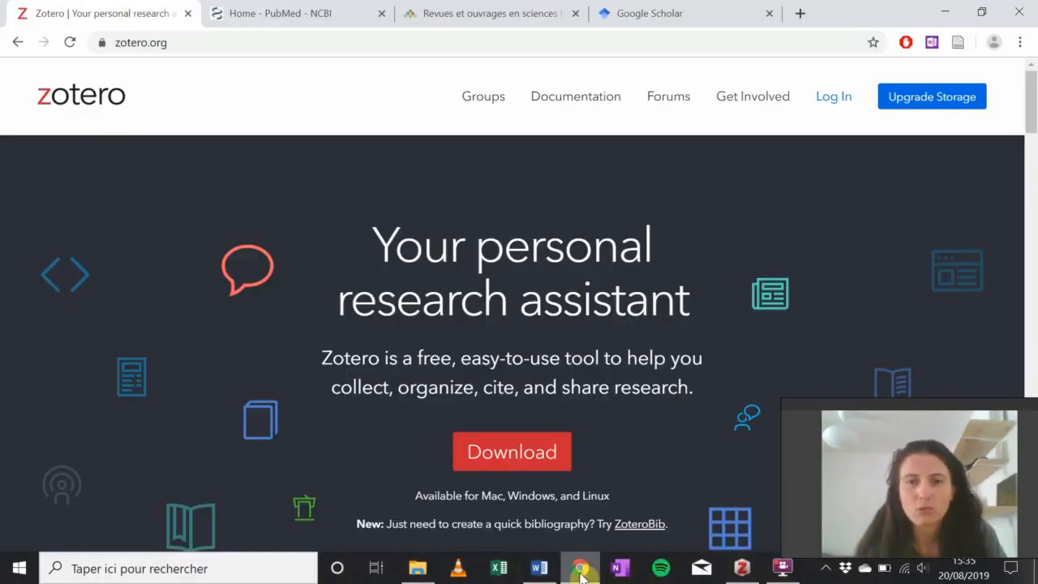
click(335, 14)
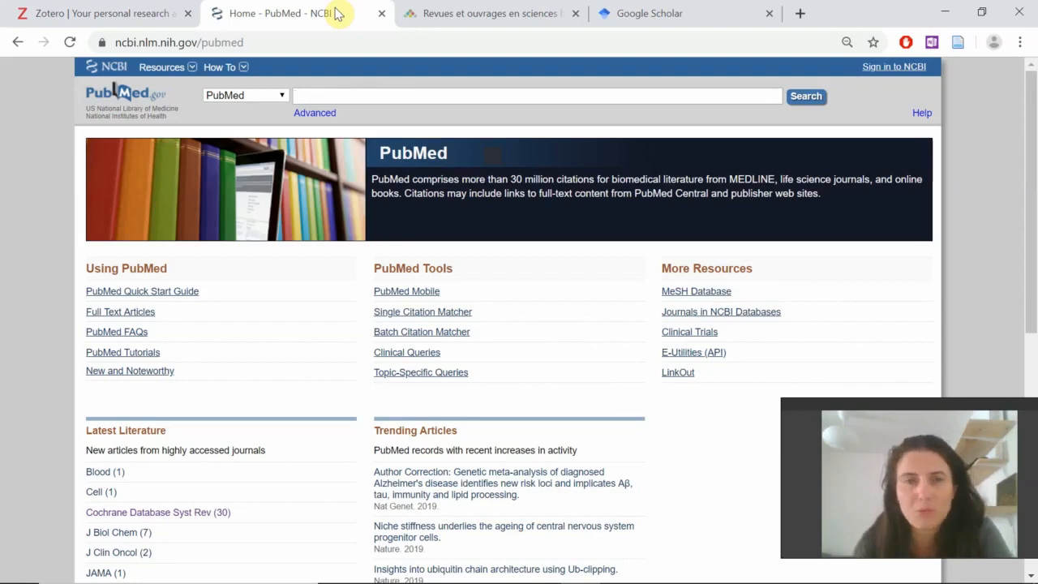
click(479, 22)
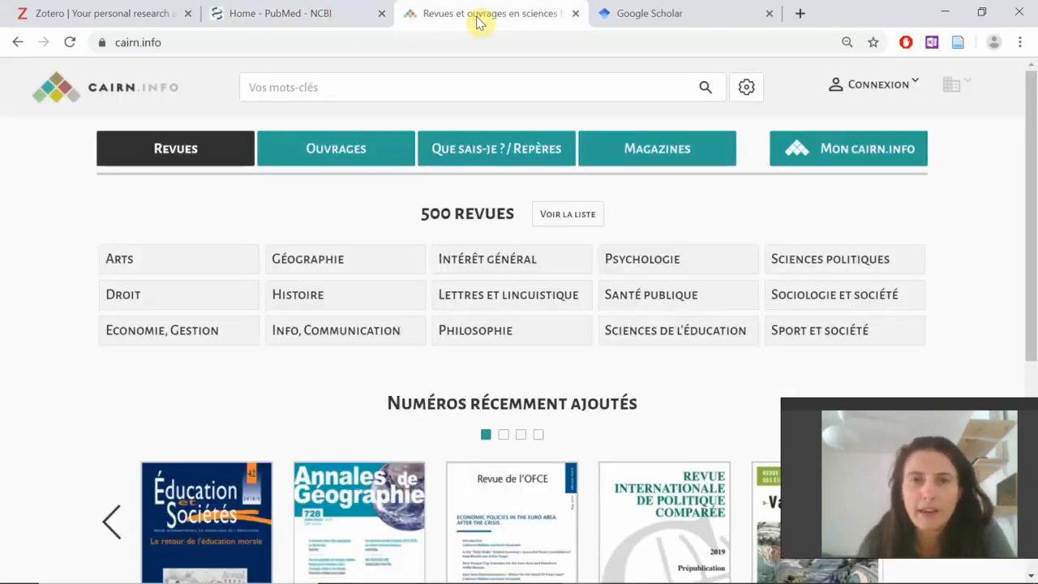
click(699, 18)
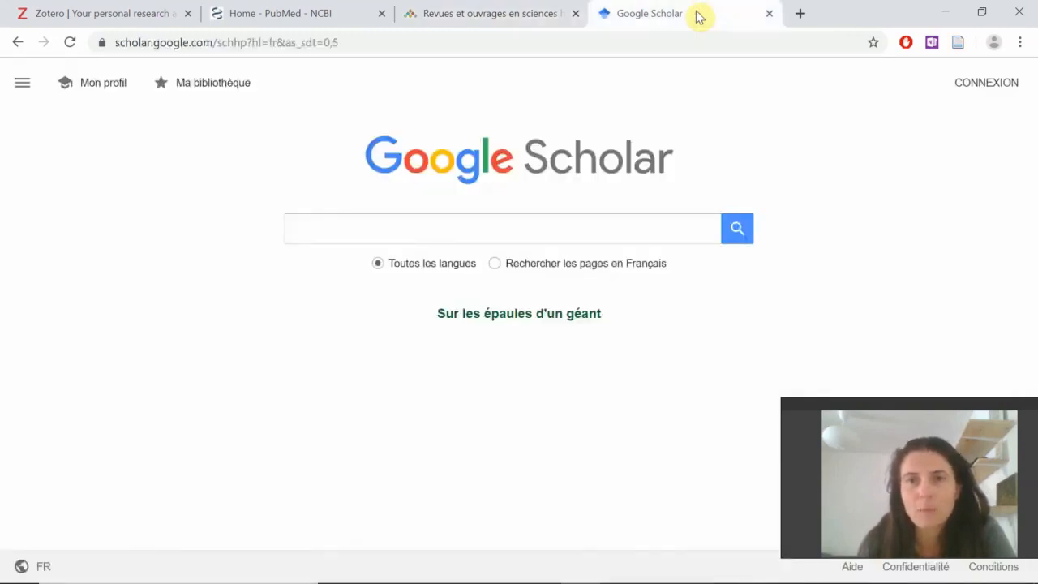
click(515, 226)
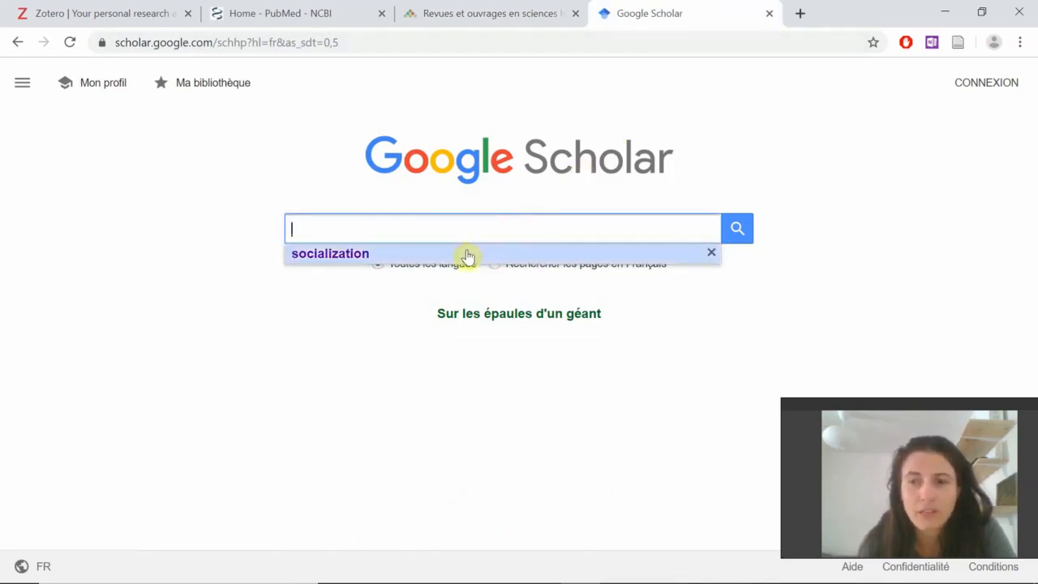
click(468, 253)
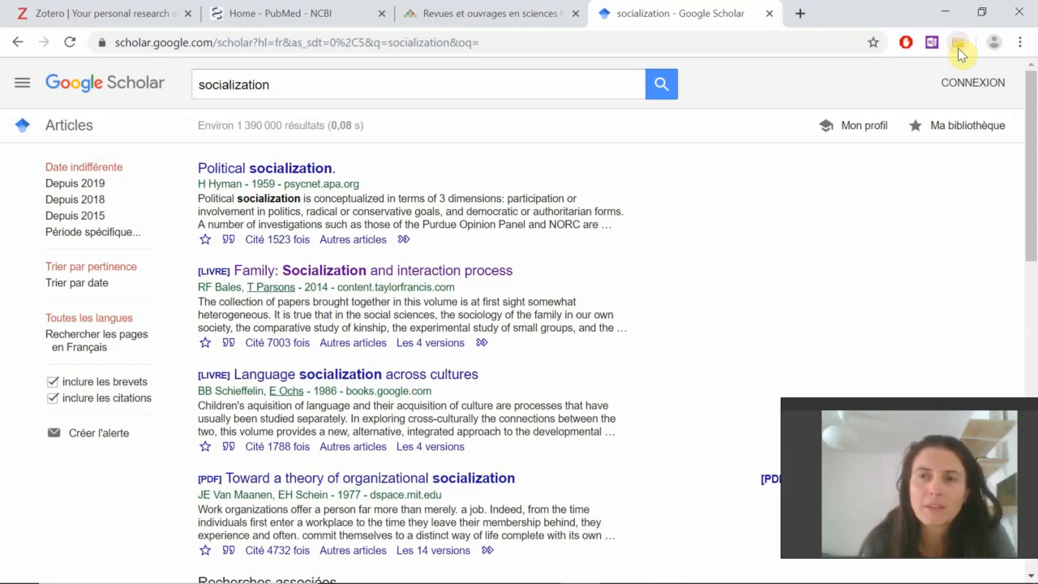
- Save the results "Family: Socialization and interaction process", "Language socialization" and "Parental socialization of emotion" to the Mémoire licence 3 collection in Zotero
click(958, 47)
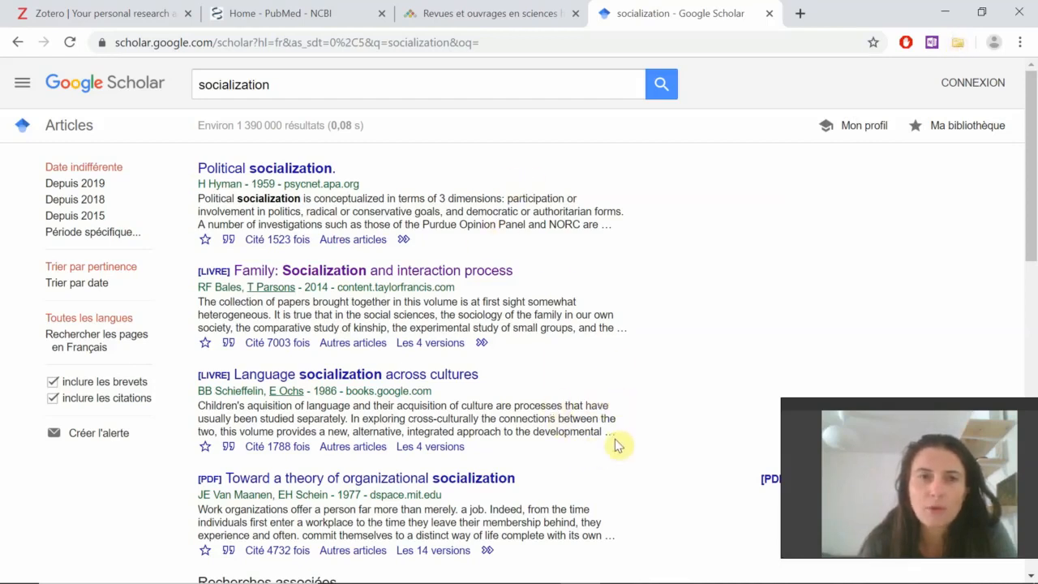
scroll(617, 445, down, 5)
scroll(616, 446, down, 5)
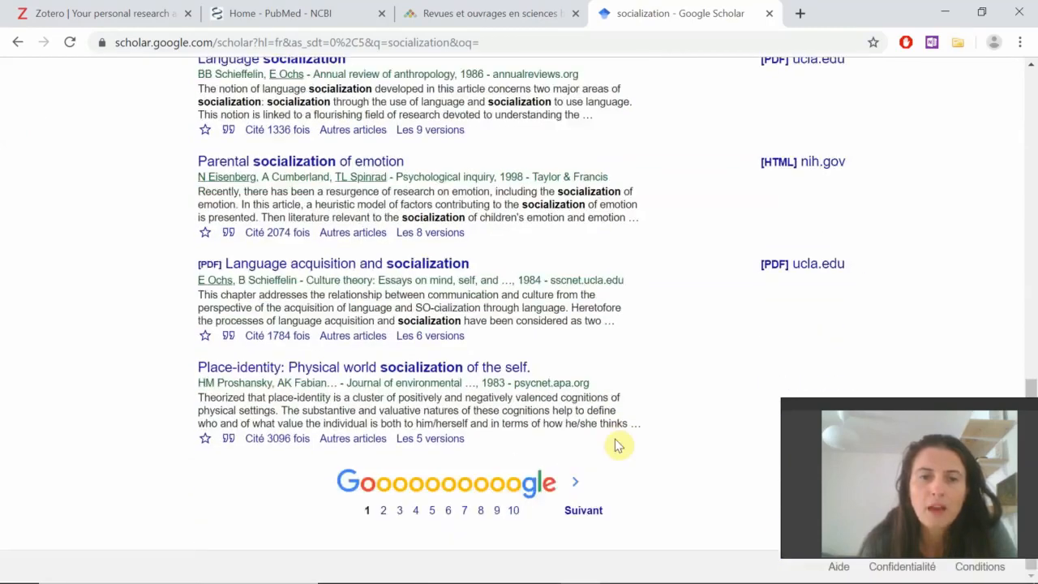
scroll(617, 445, up, 10)
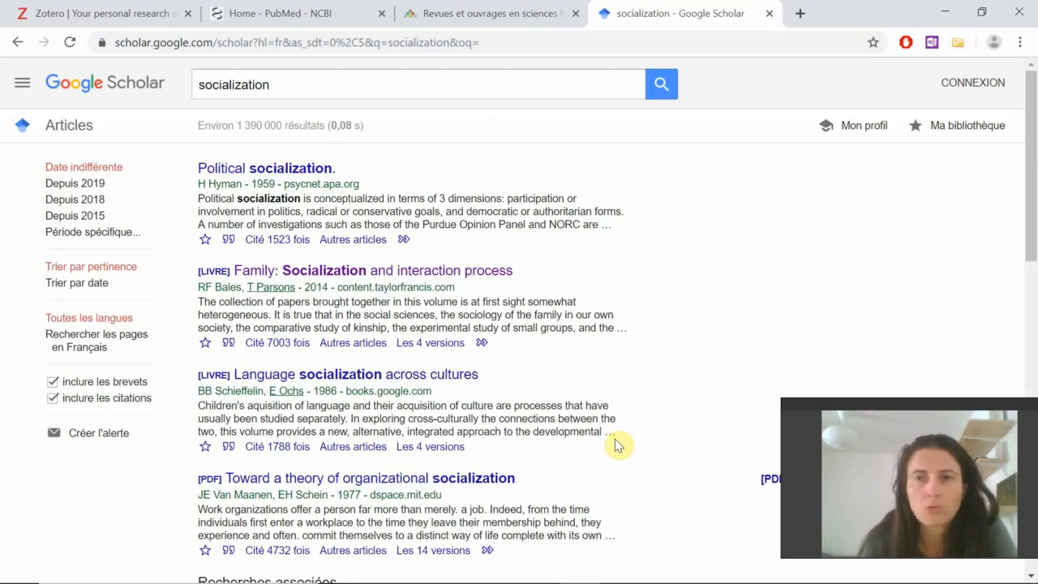
click(958, 44)
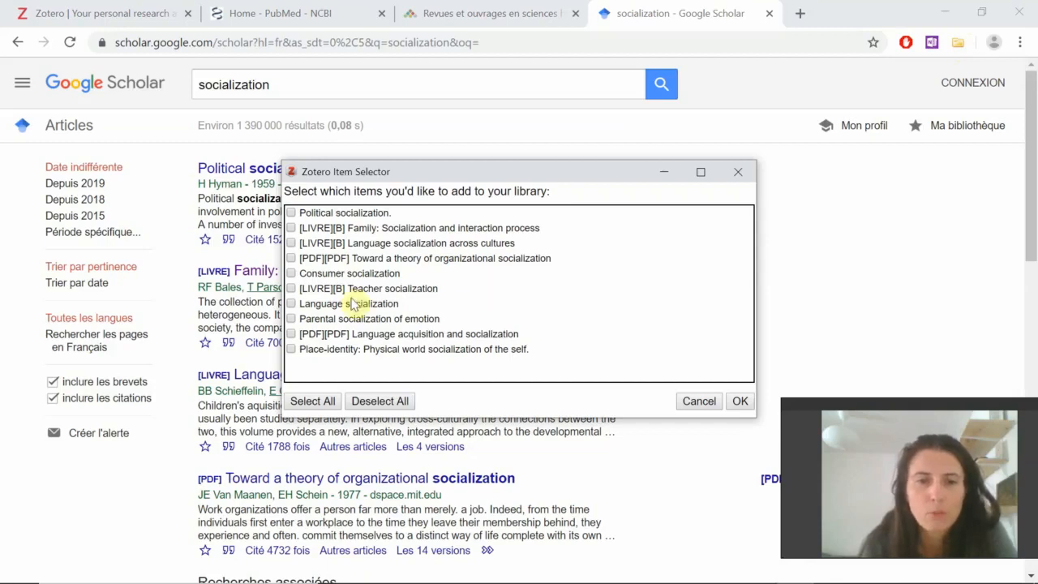
click(291, 319)
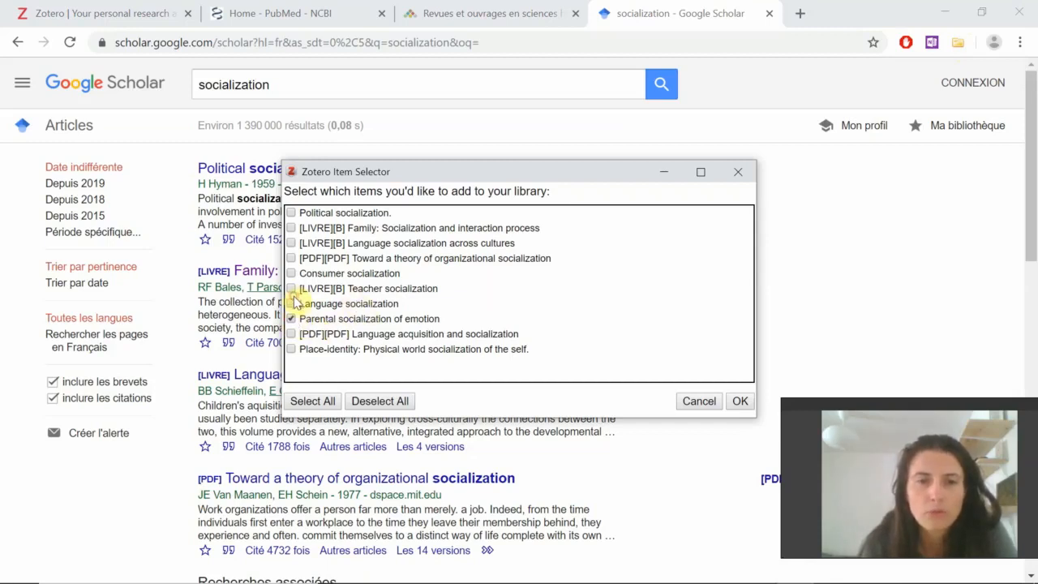
click(292, 303)
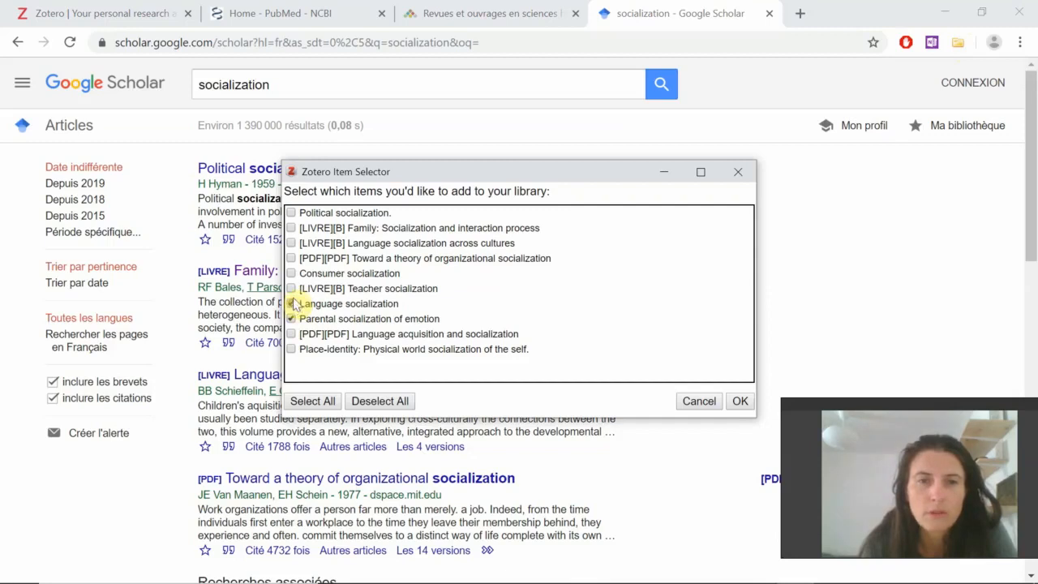
click(292, 228)
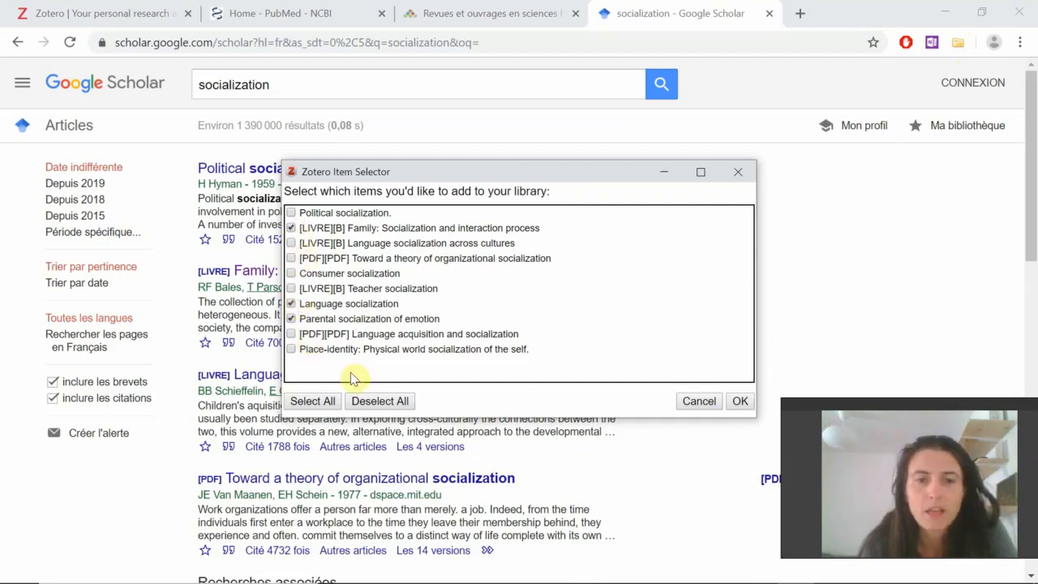
click(741, 401)
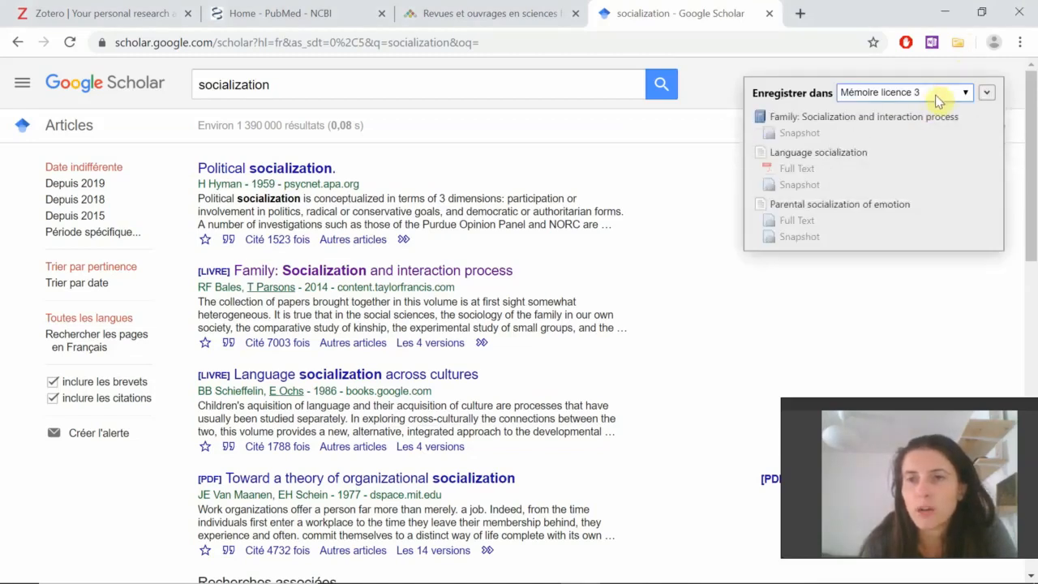
click(938, 98)
click(939, 99)
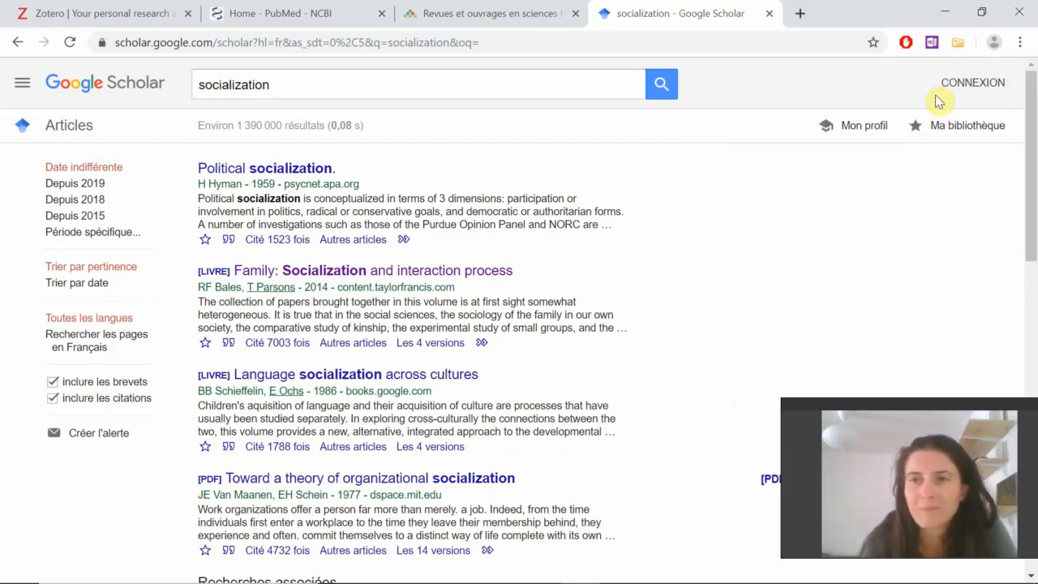
- Switch to Zotero, expand the "Language socialization" entry and open the web link of its snapshot
click(742, 567)
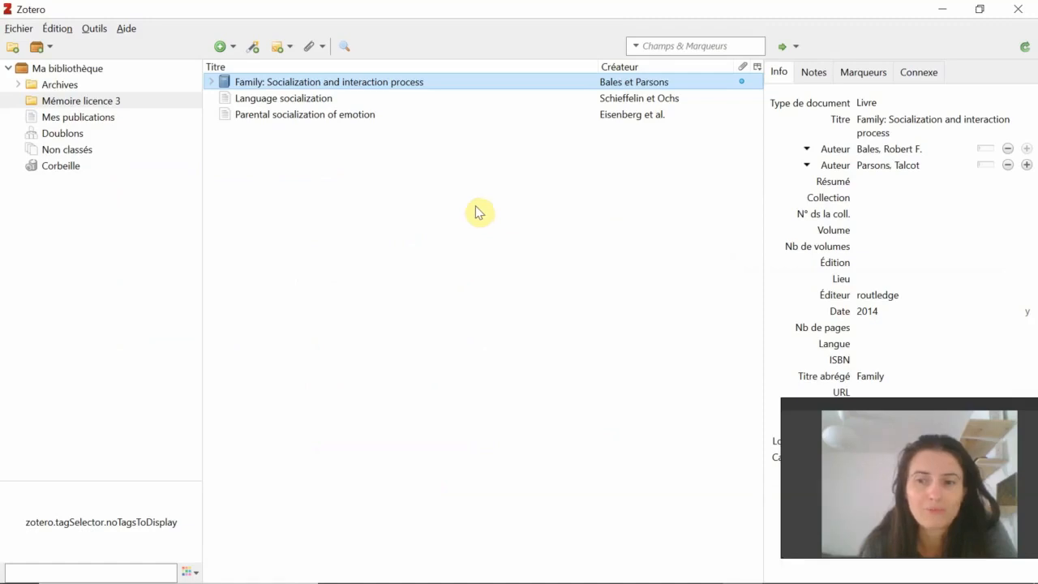
key(Down)
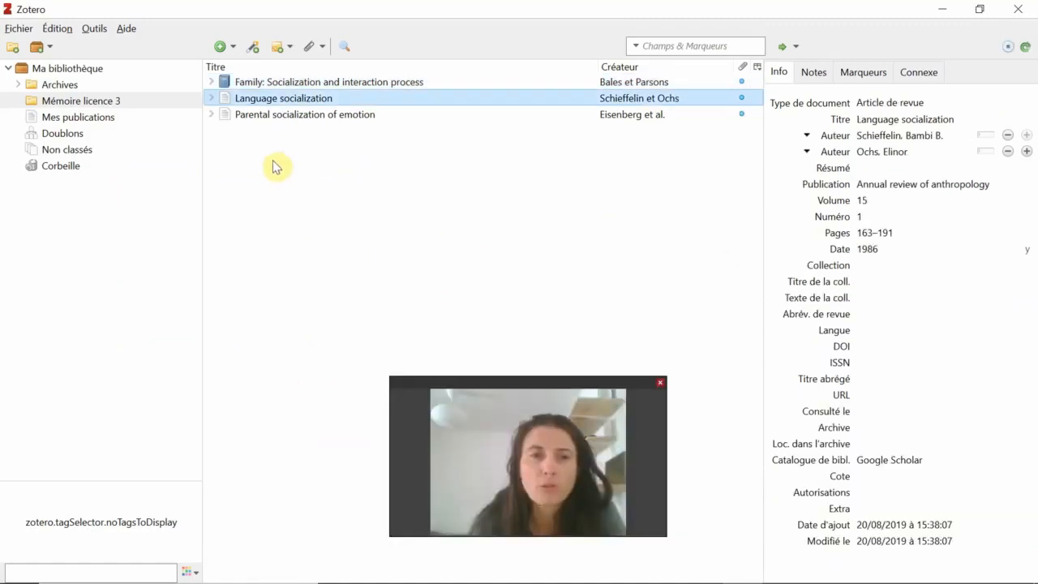
click(214, 98)
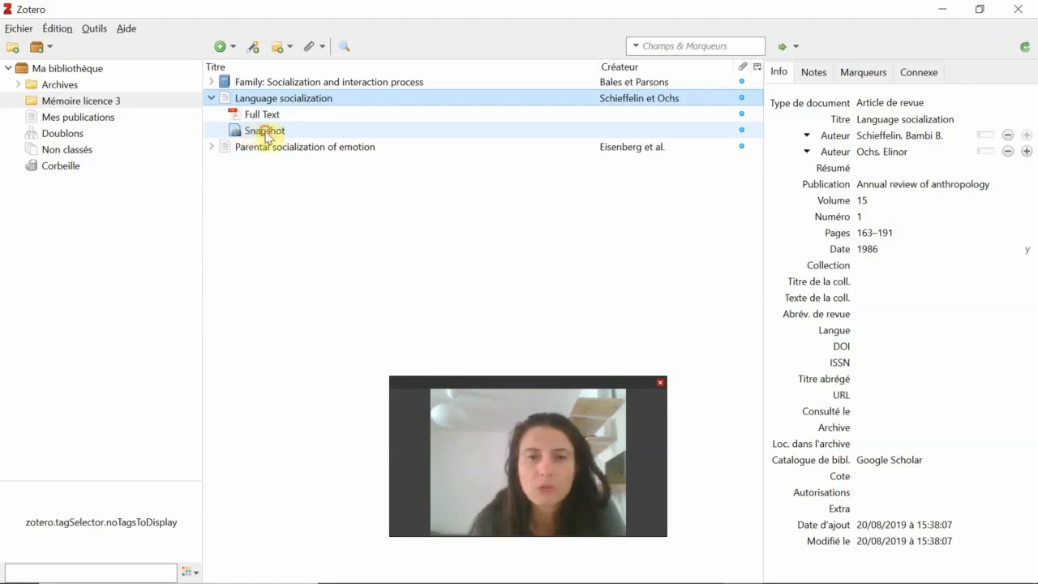
click(265, 132)
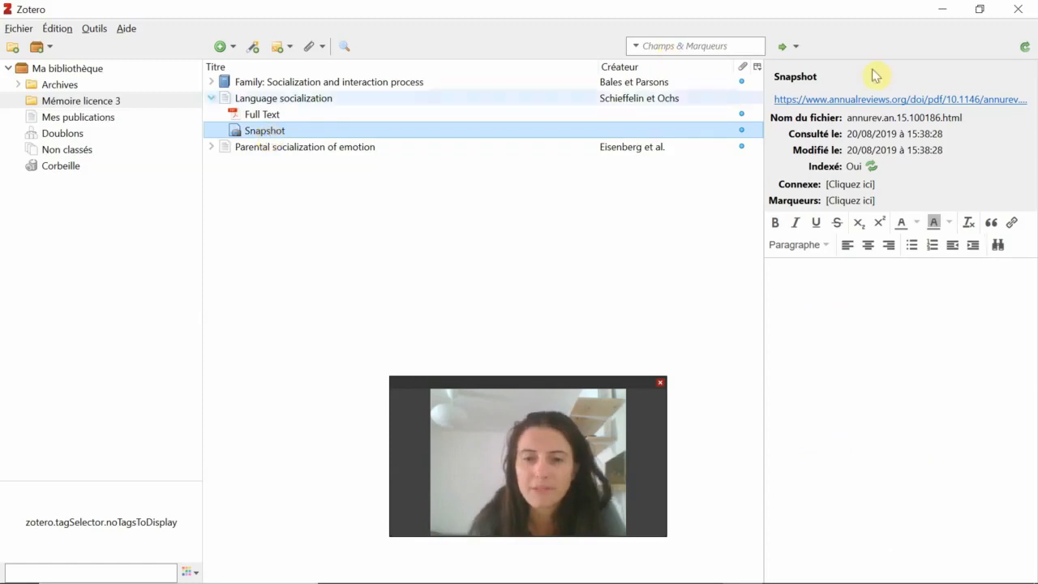
click(973, 102)
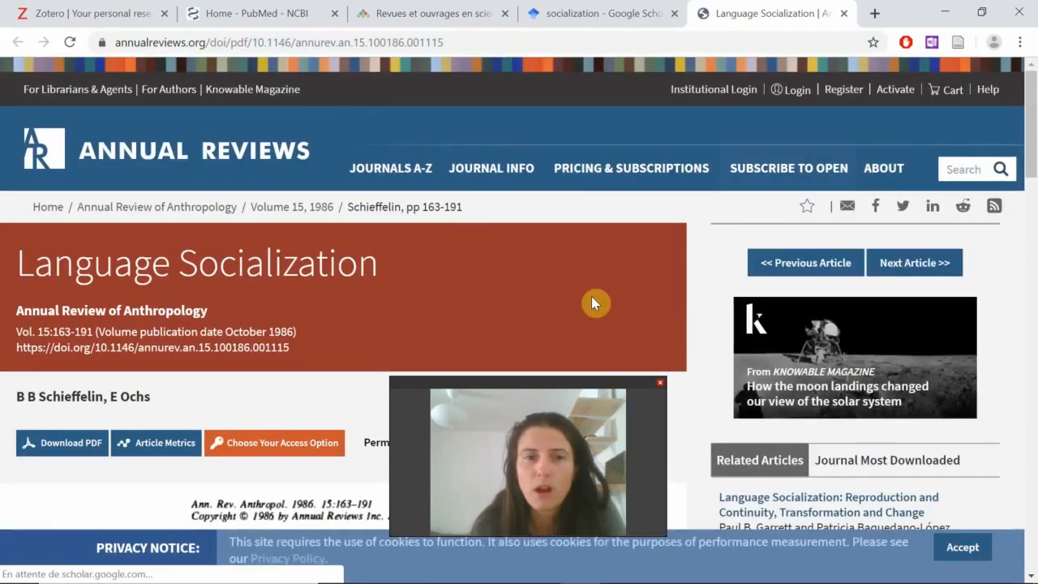
- Open the "Language socialization" article page from the Google Scholar results and return to the results list
mouse_move(661, 153)
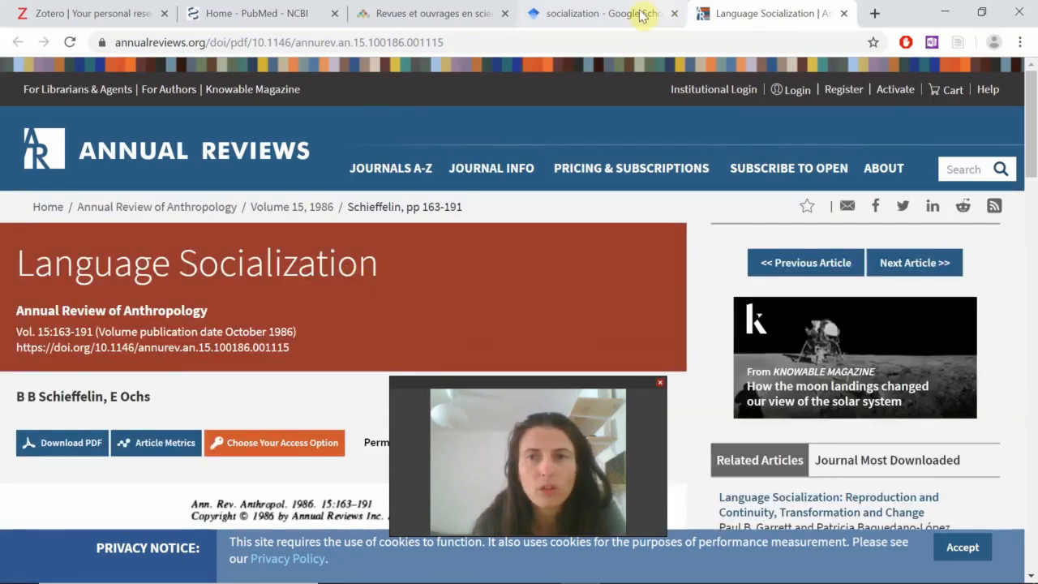
click(628, 14)
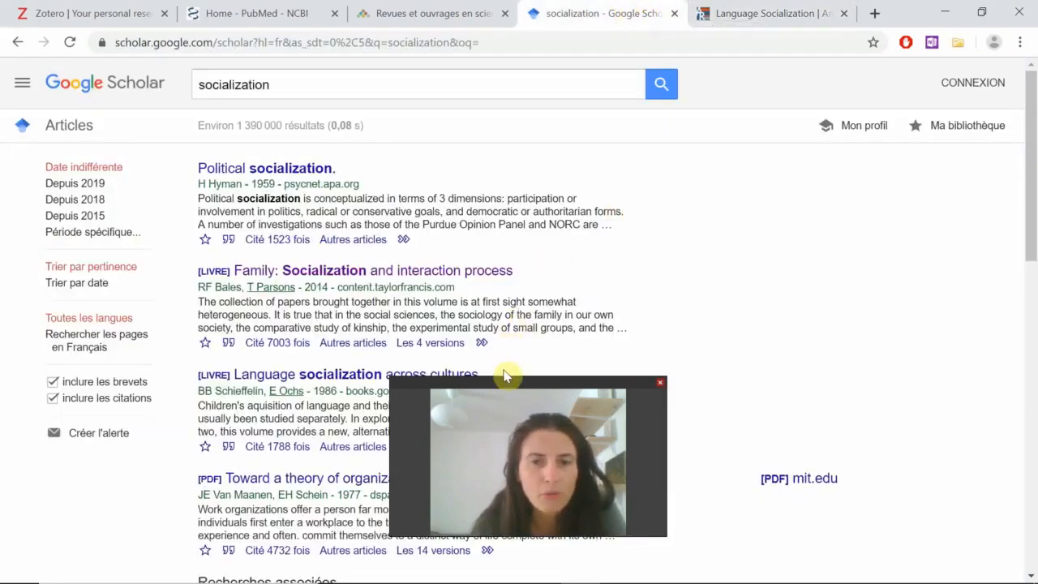
drag(516, 383, 804, 243)
scroll(504, 418, down, 1)
scroll(504, 418, down, 5)
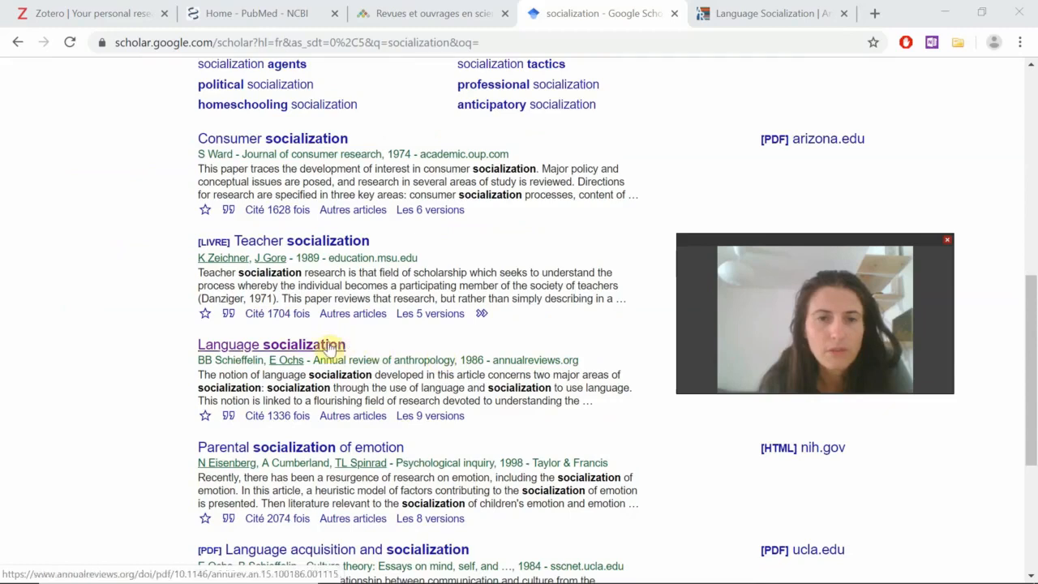
click(329, 347)
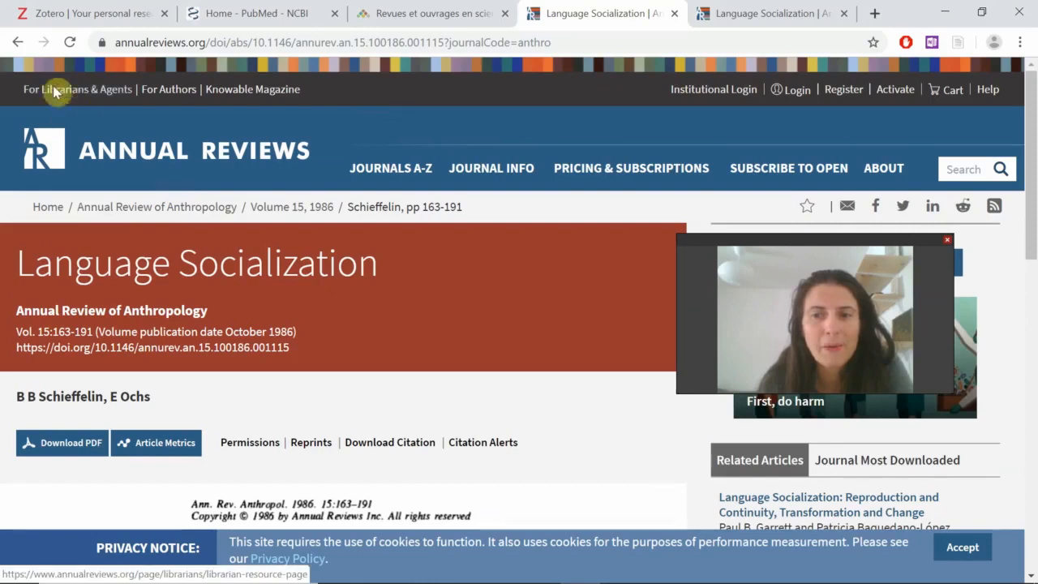
click(17, 43)
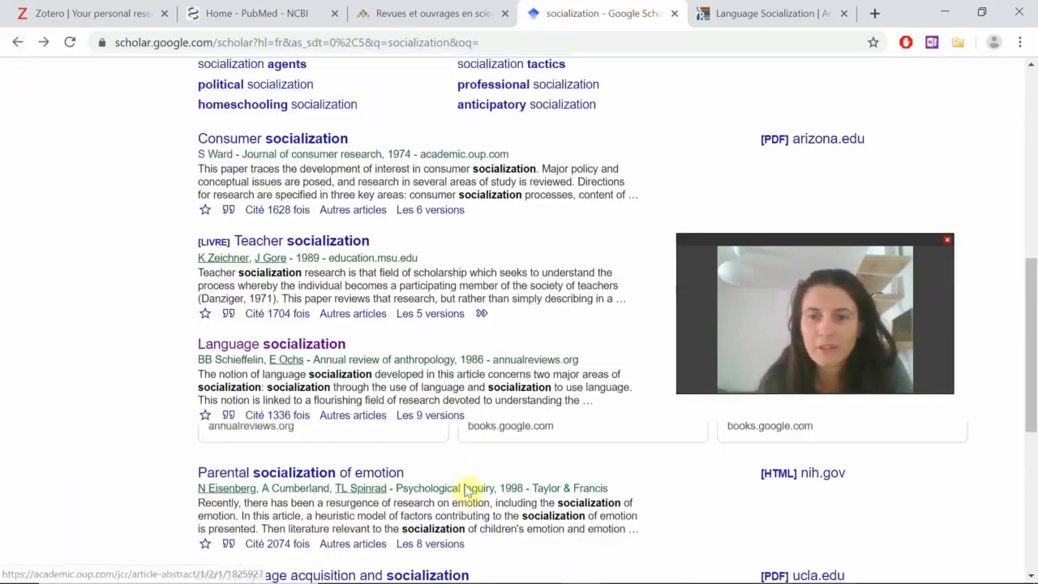
- Switch to Zotero, open the Full Text PDF of "Language socialization", skim its first pages and minimize the reader
click(743, 570)
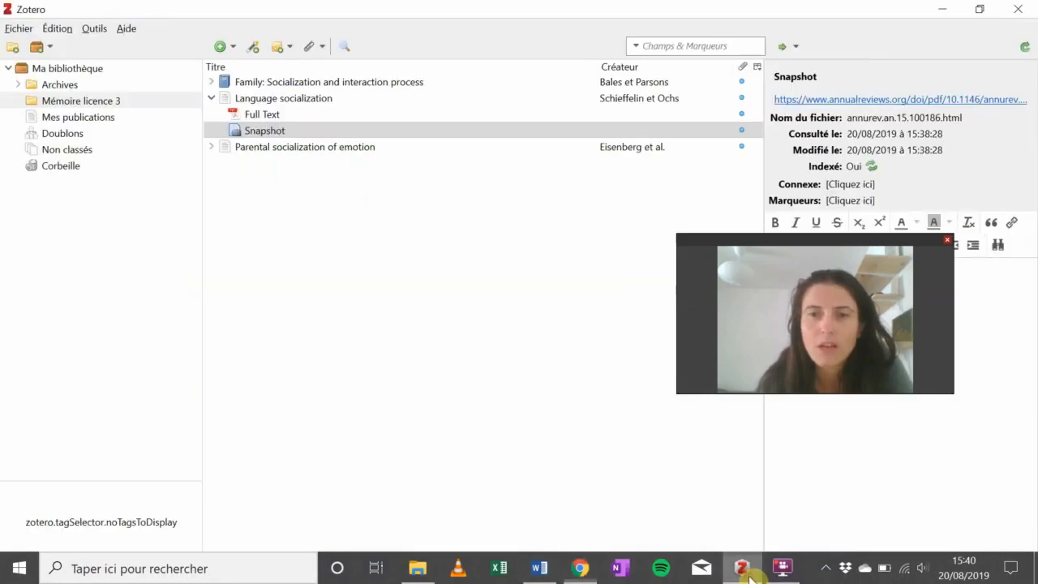
click(274, 116)
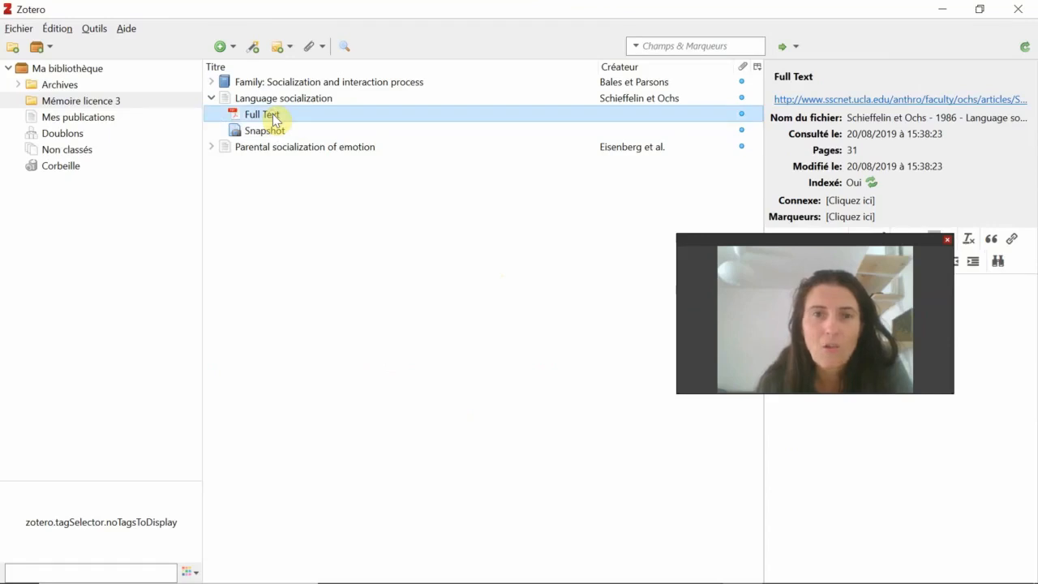
double_click(274, 116)
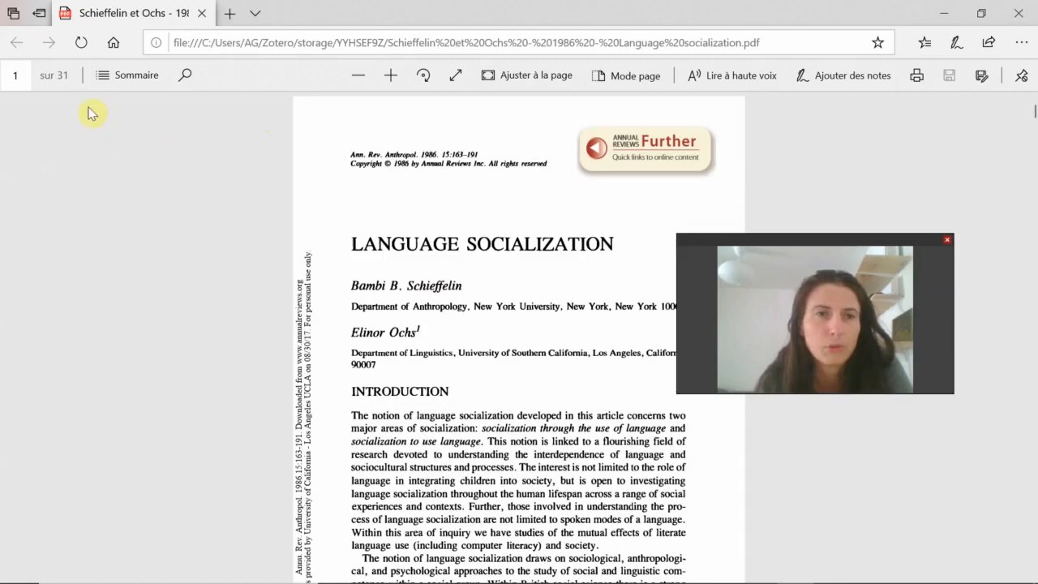
scroll(351, 344, down, 15)
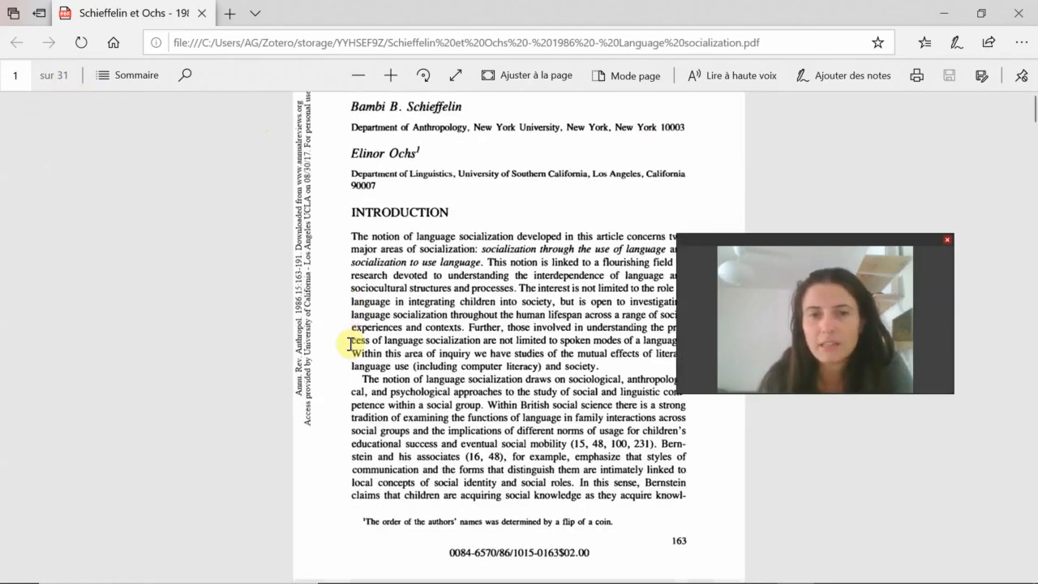
scroll(351, 344, down, 6)
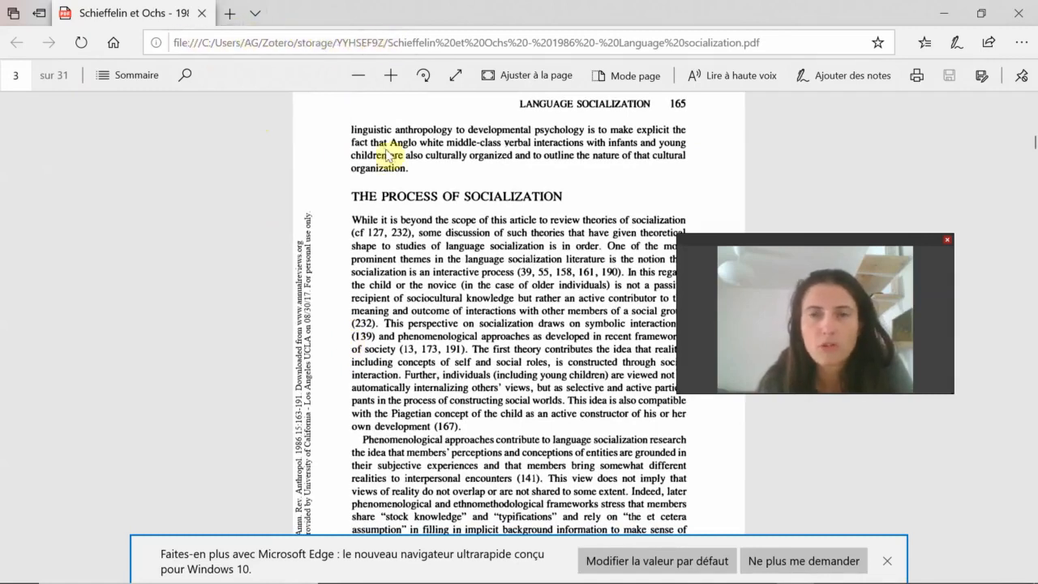
scroll(416, 305, up, 5)
scroll(417, 306, up, 5)
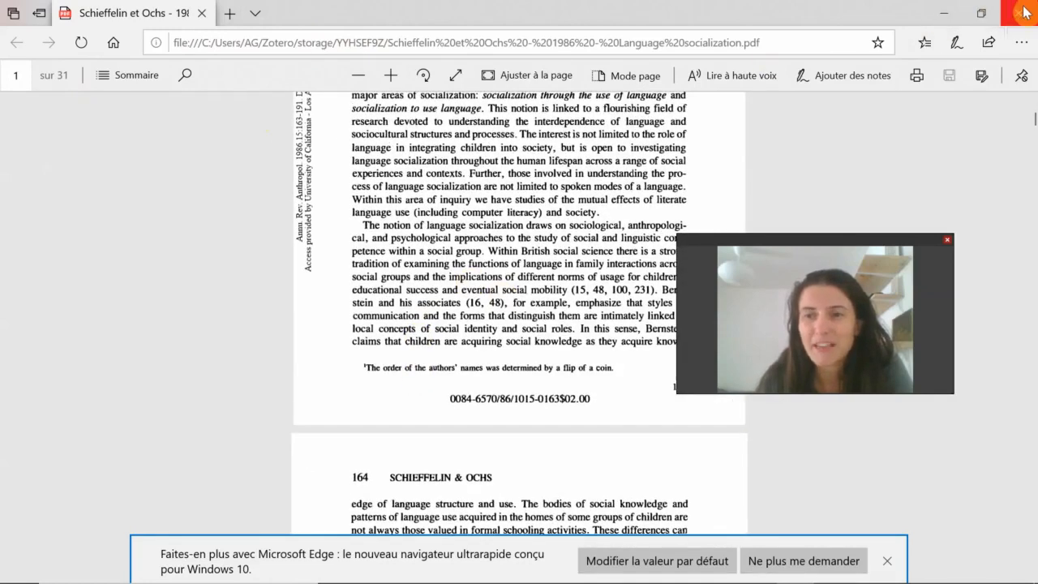
click(943, 13)
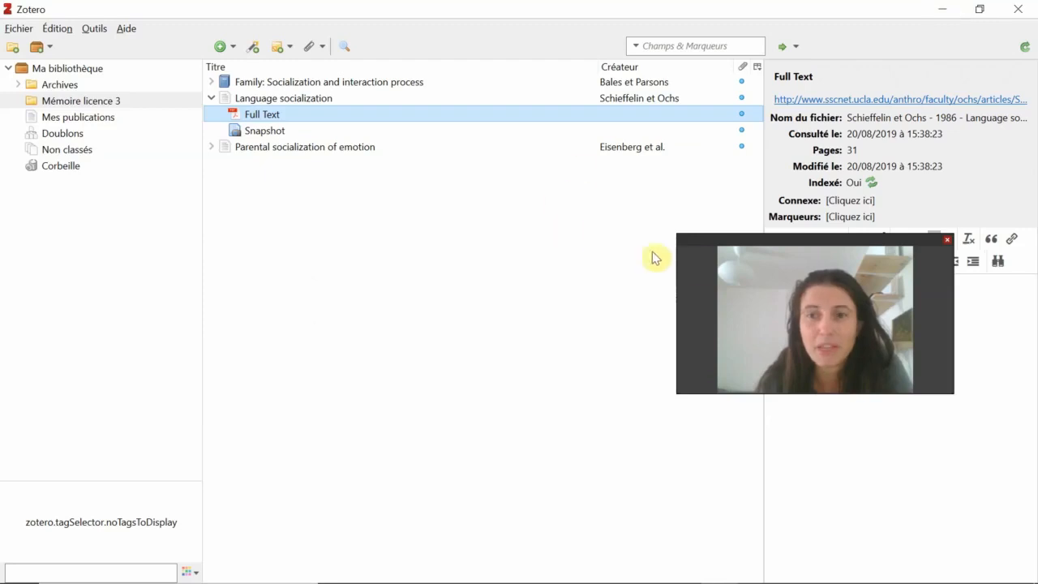
- Add a child note to "Language socialization" containing the lines "hejkhhlfhlvjkkv" and "intéressant pour l'intro"
drag(747, 244, 793, 405)
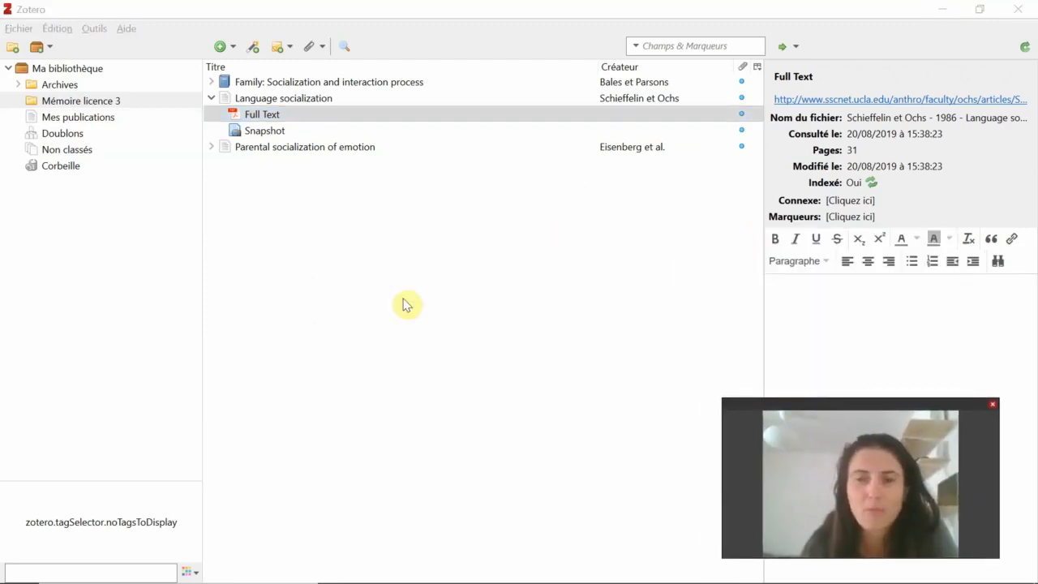
click(289, 99)
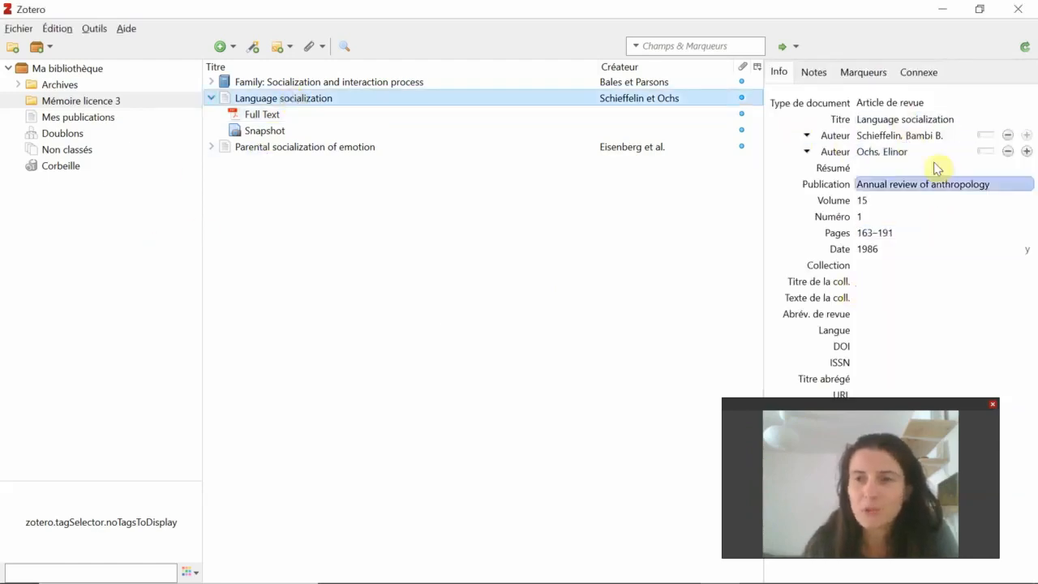
click(337, 119)
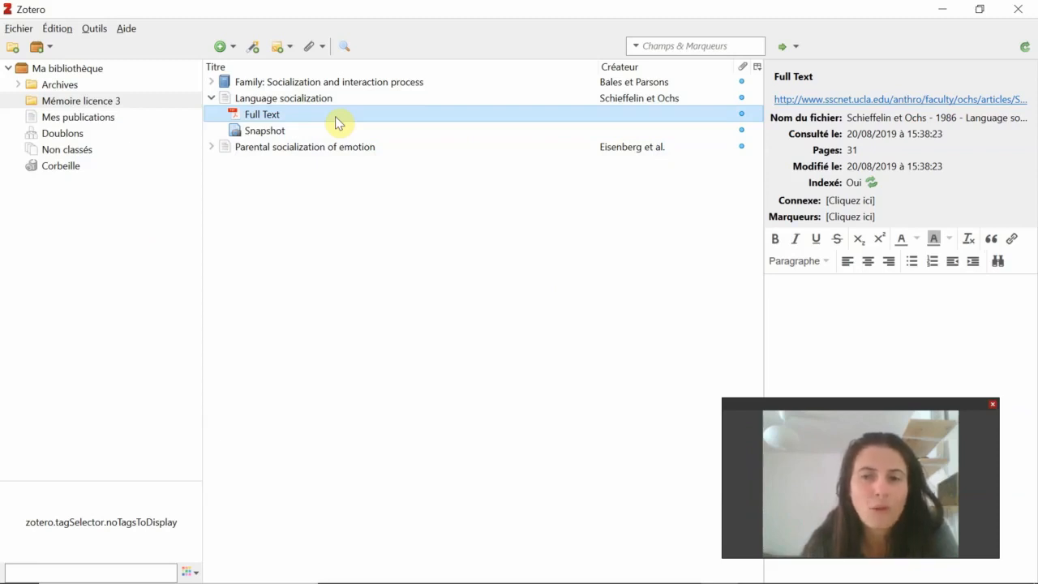
click(279, 48)
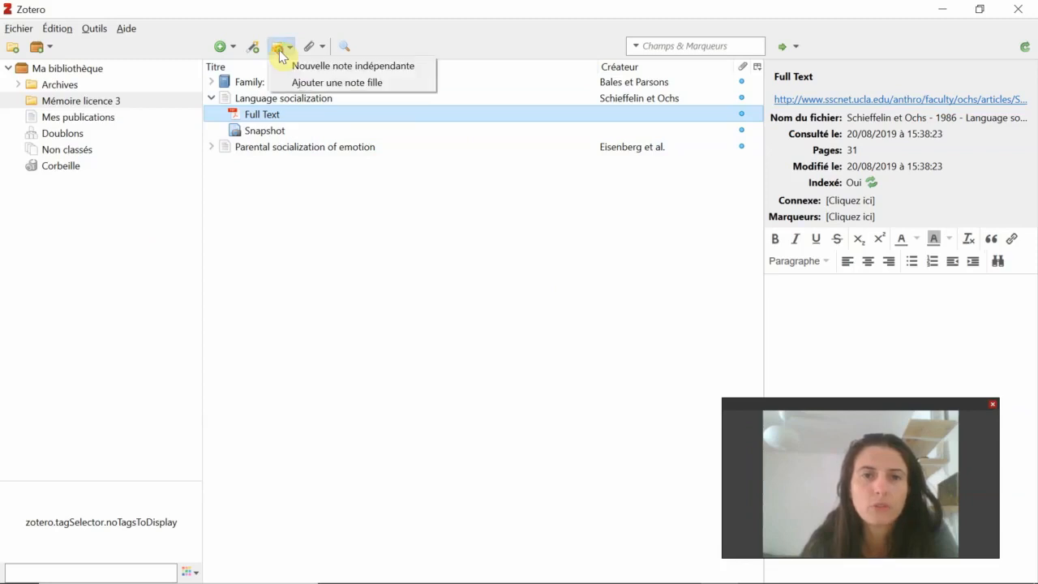
click(306, 84)
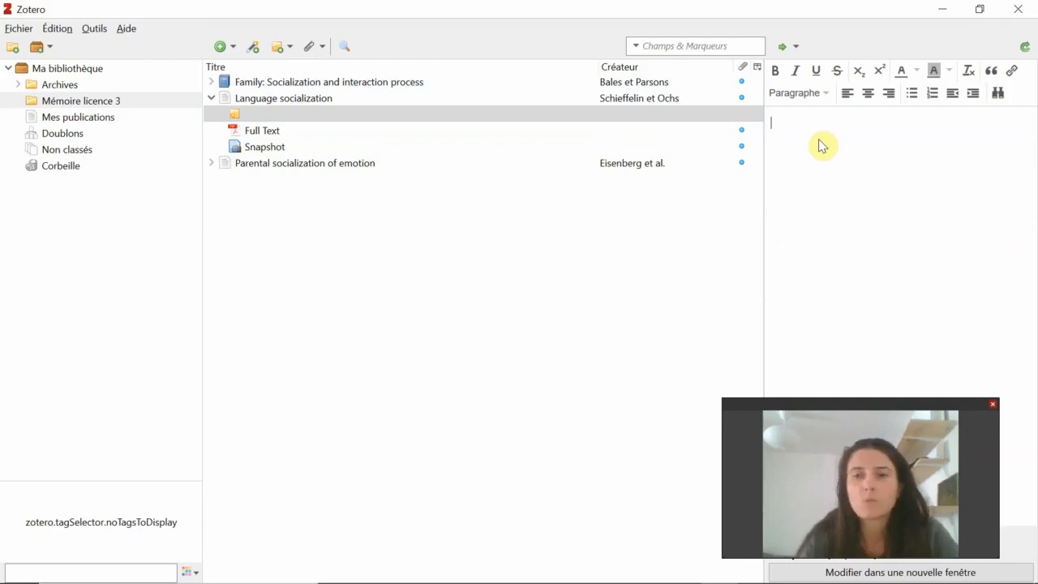
text(hejkhhlfhlvjkkv)
key(Return)
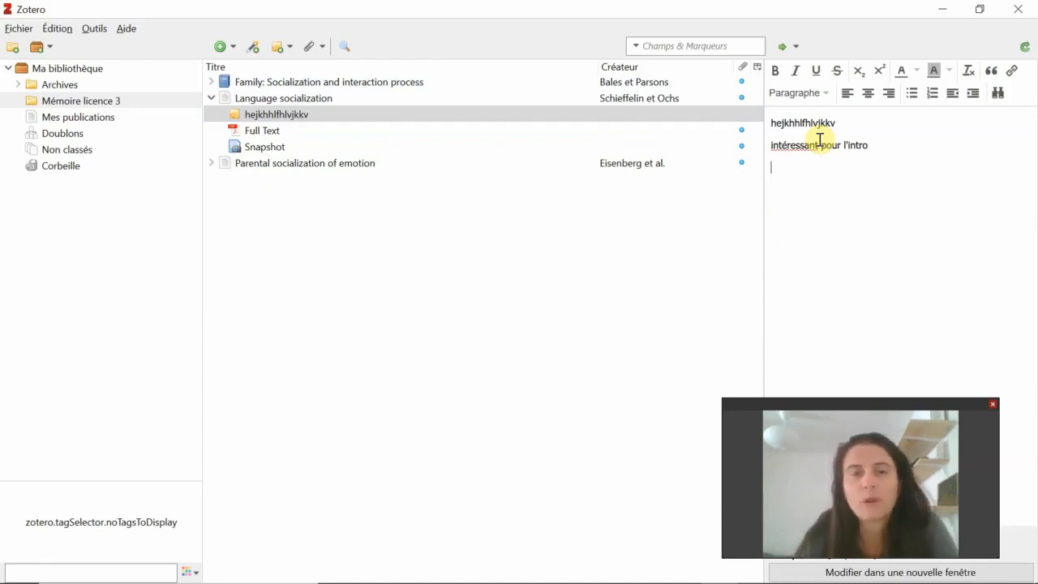
- View the options for attaching a link or file to the "Language socialization" entry, and select its Full Text attachment
click(316, 49)
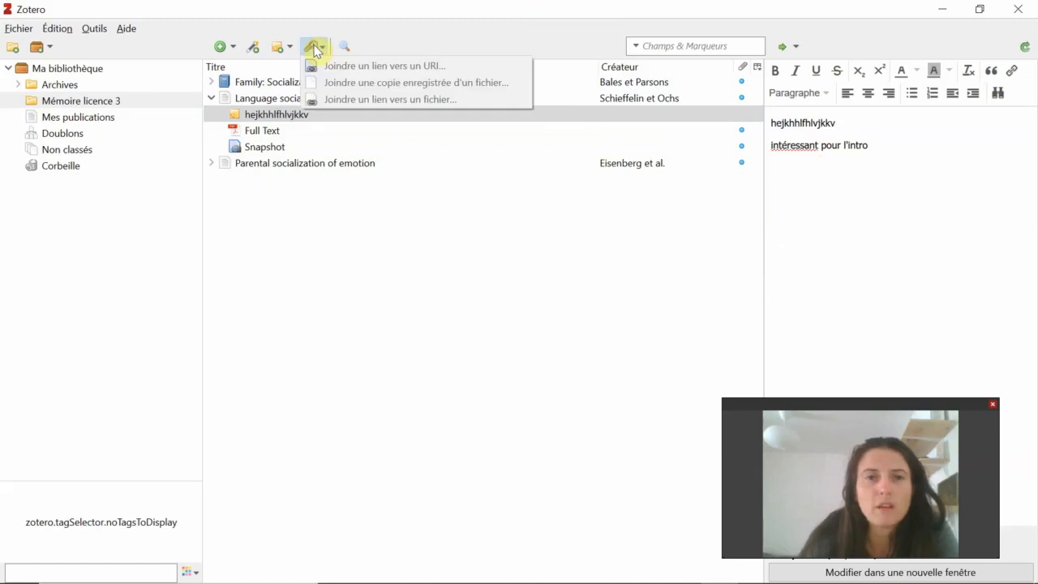
click(273, 101)
click(274, 102)
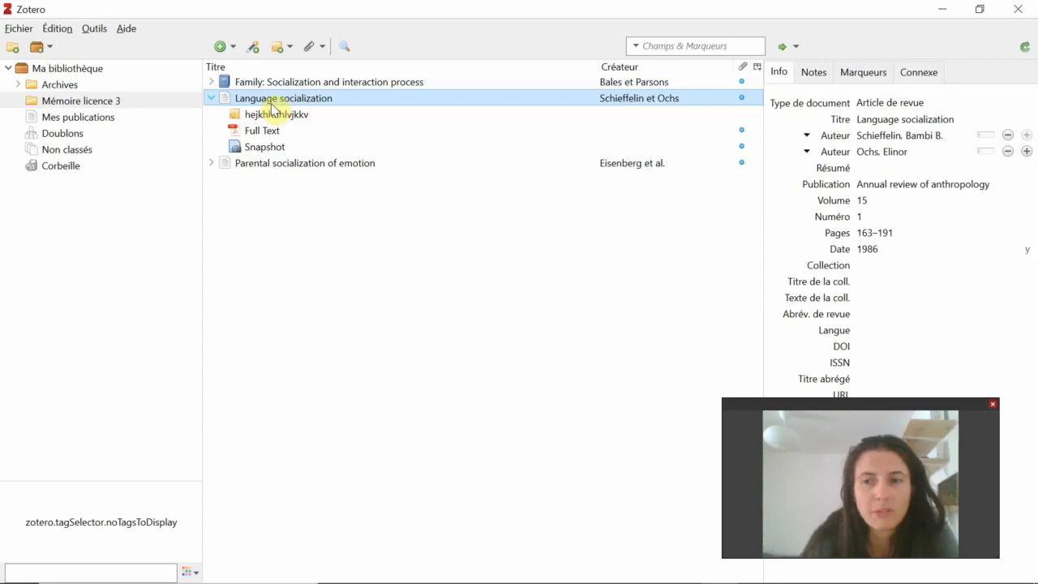
click(322, 47)
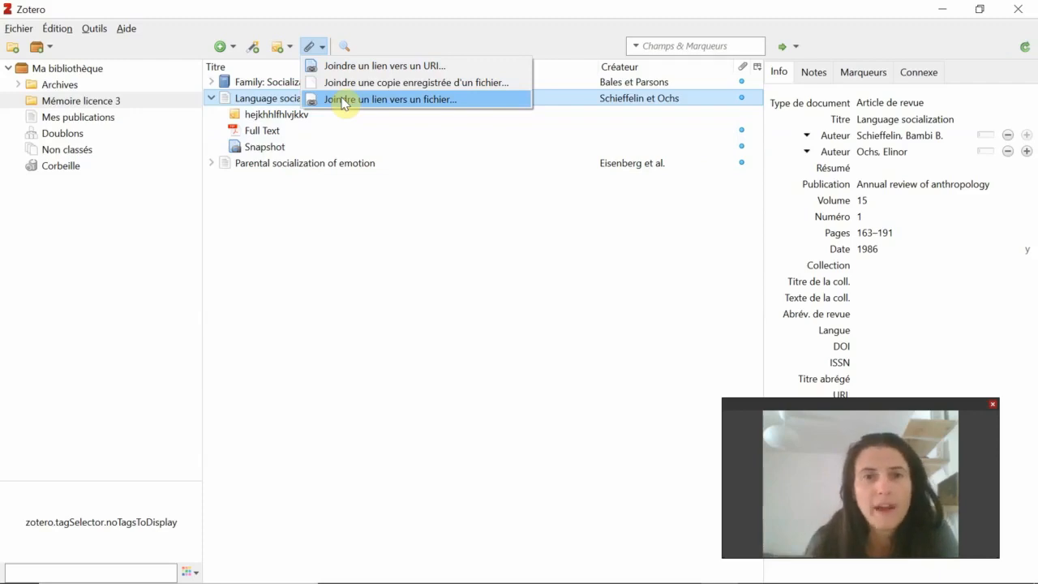
click(317, 134)
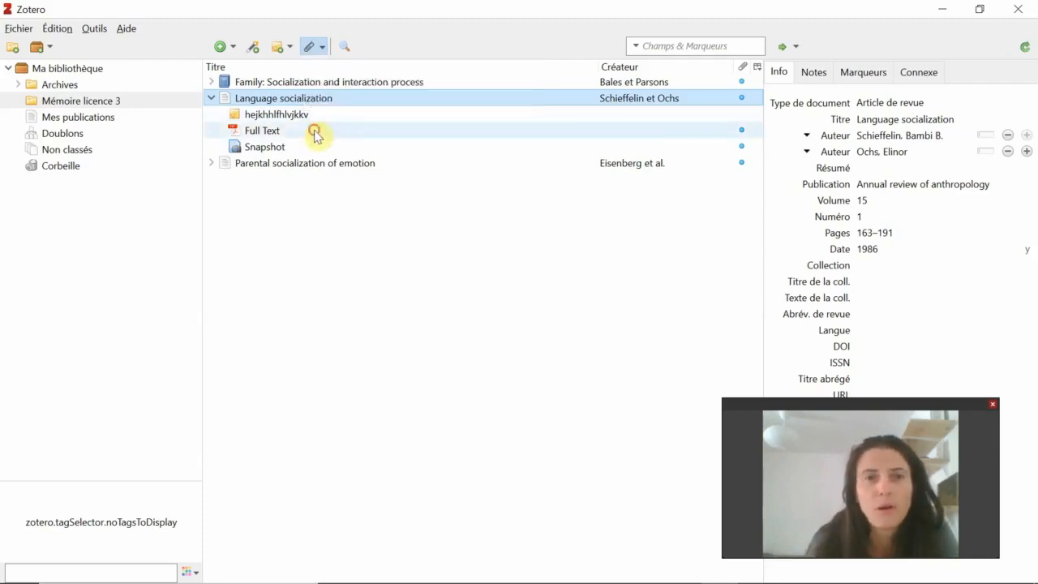
click(316, 135)
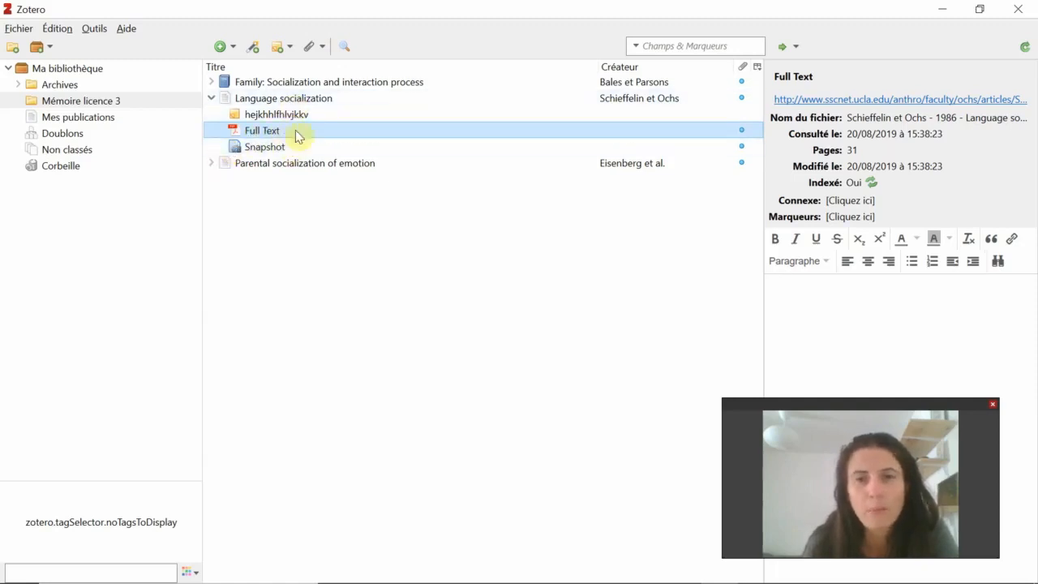
- Check the attachments of "Parental socialization of emotion" and "Family: Socialization and interaction process", leaving only the former expanded
click(212, 166)
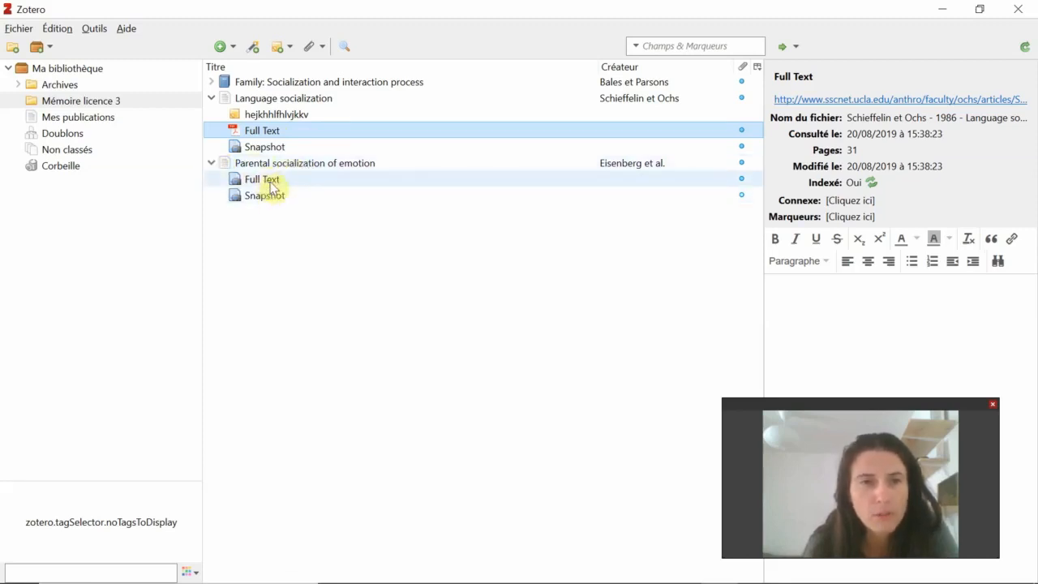
click(211, 83)
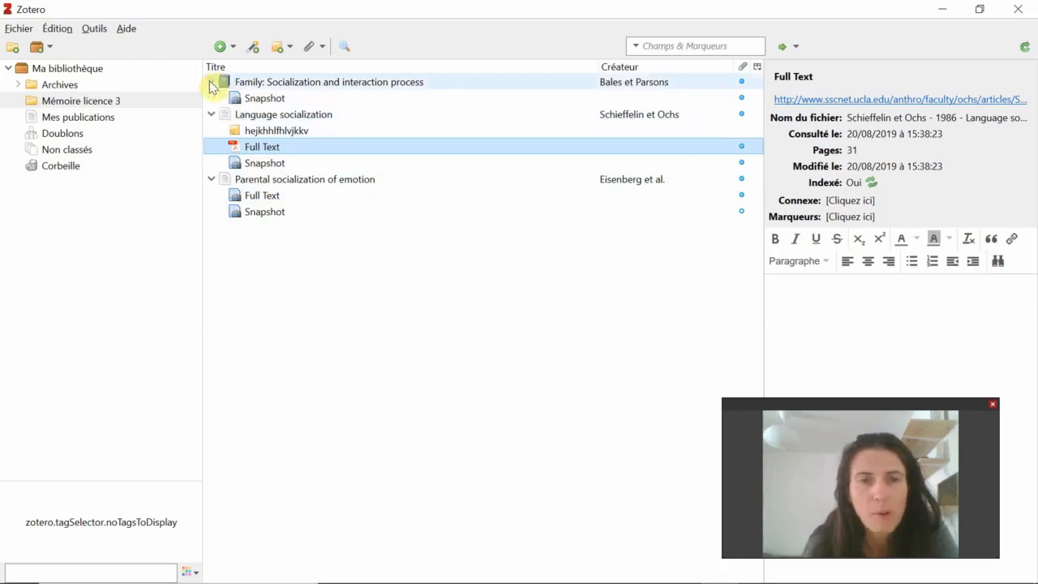
click(211, 82)
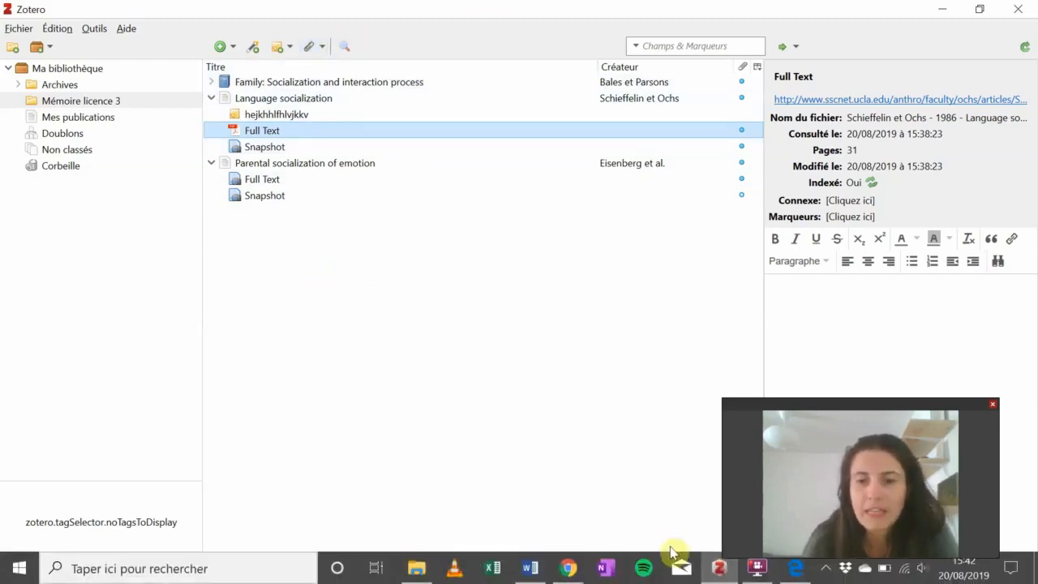
- Switch to Chrome and search PubMed for "socialization"
click(571, 567)
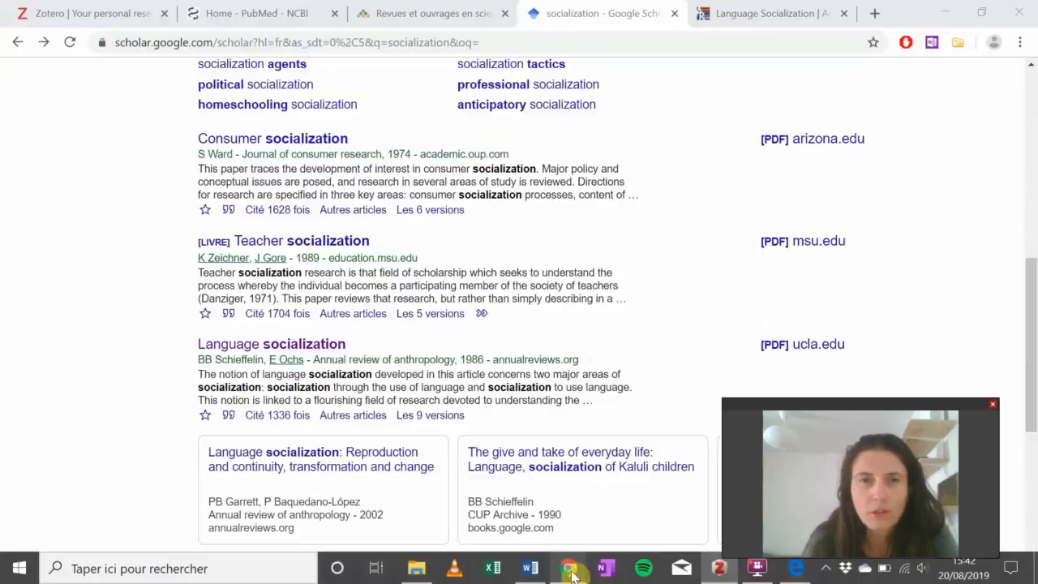
click(263, 20)
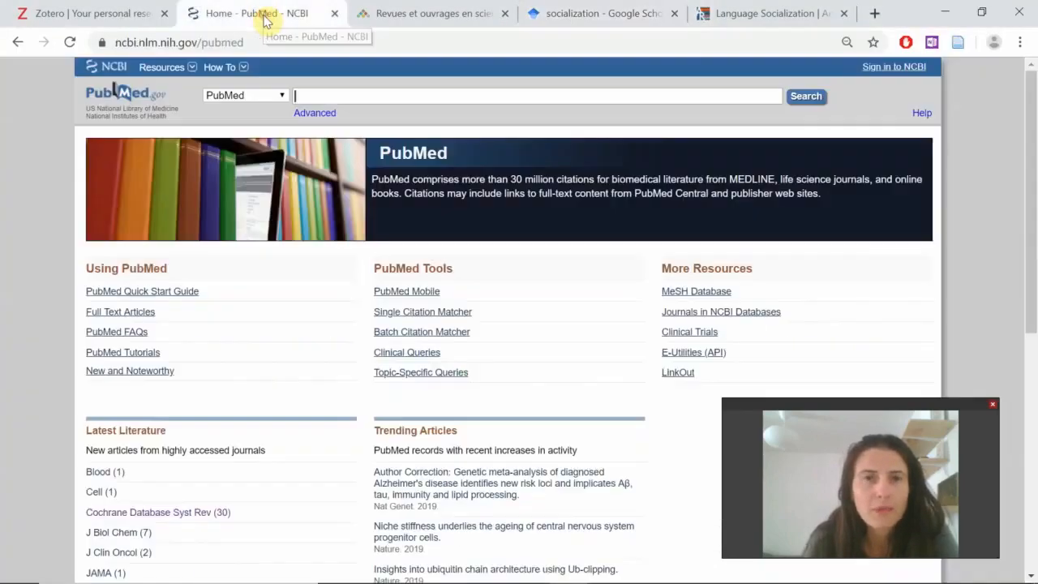
click(338, 90)
text(soci)
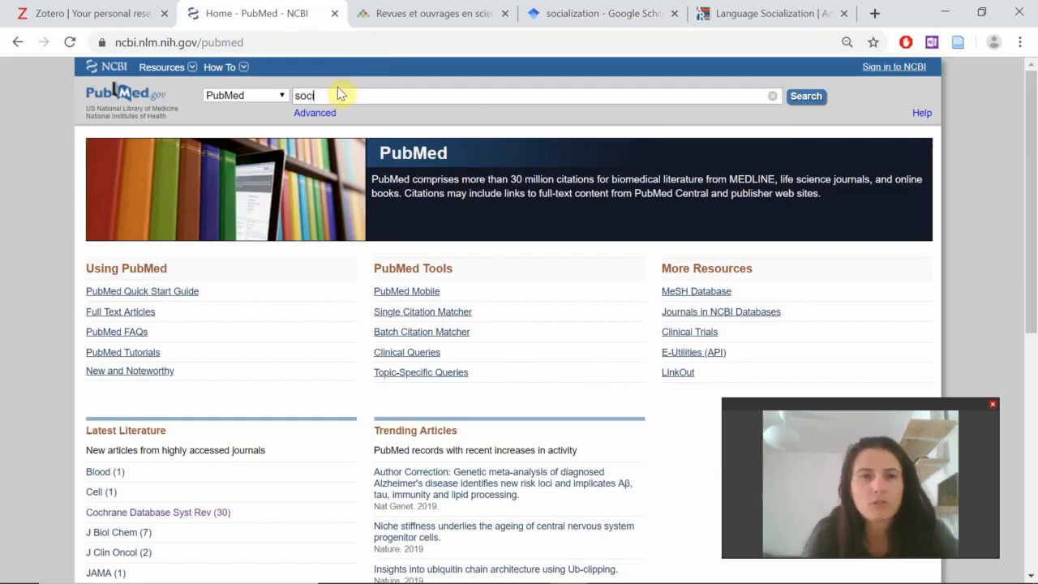
text(aliza)
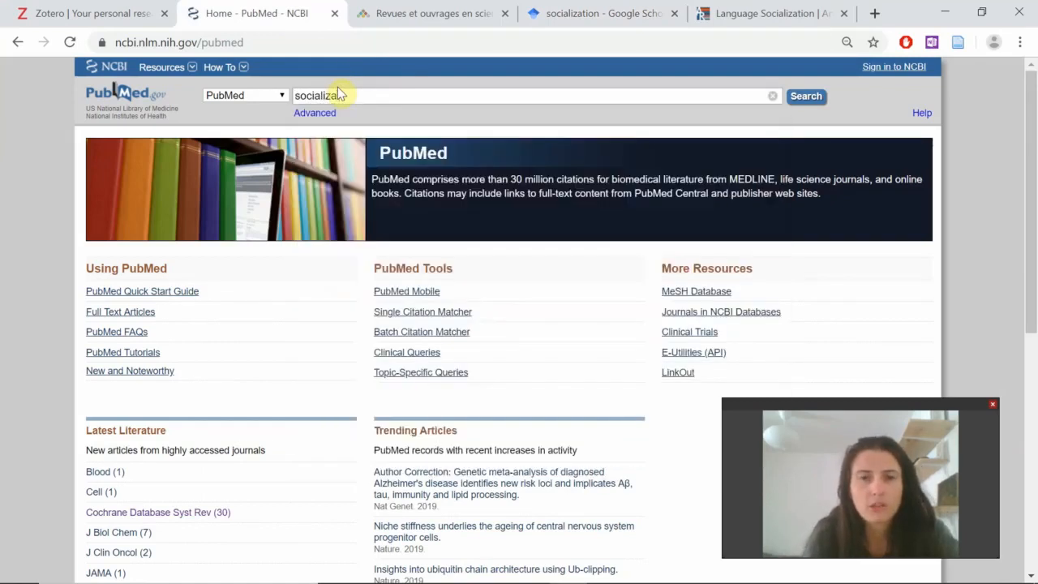
text(tion)
key(Return)
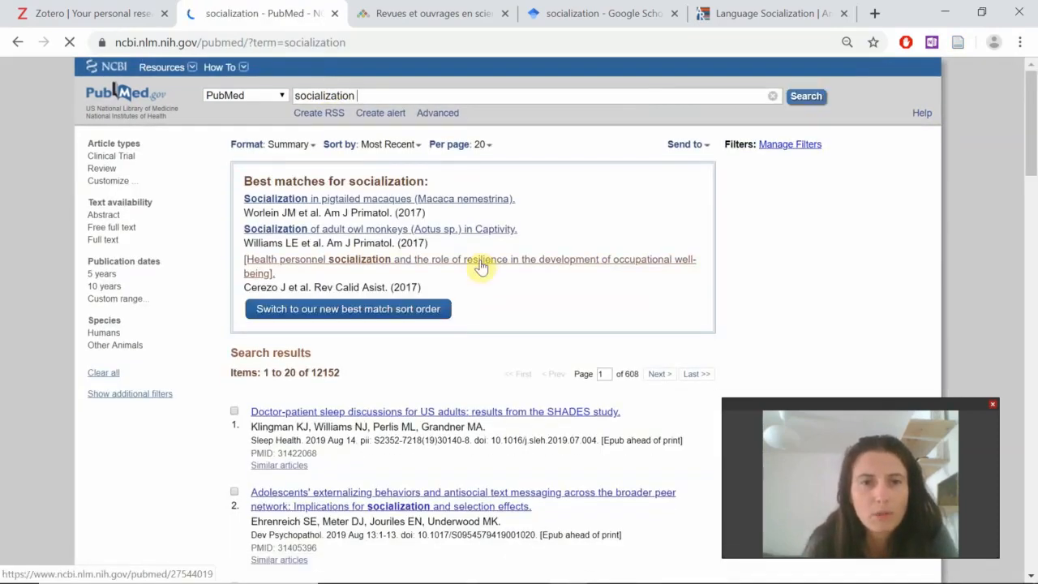
- Open the result "Doctor-patient sleep discussions for US adults" and save it to the Mémoire licence 3 collection in Zotero
scroll(442, 395, down, 2)
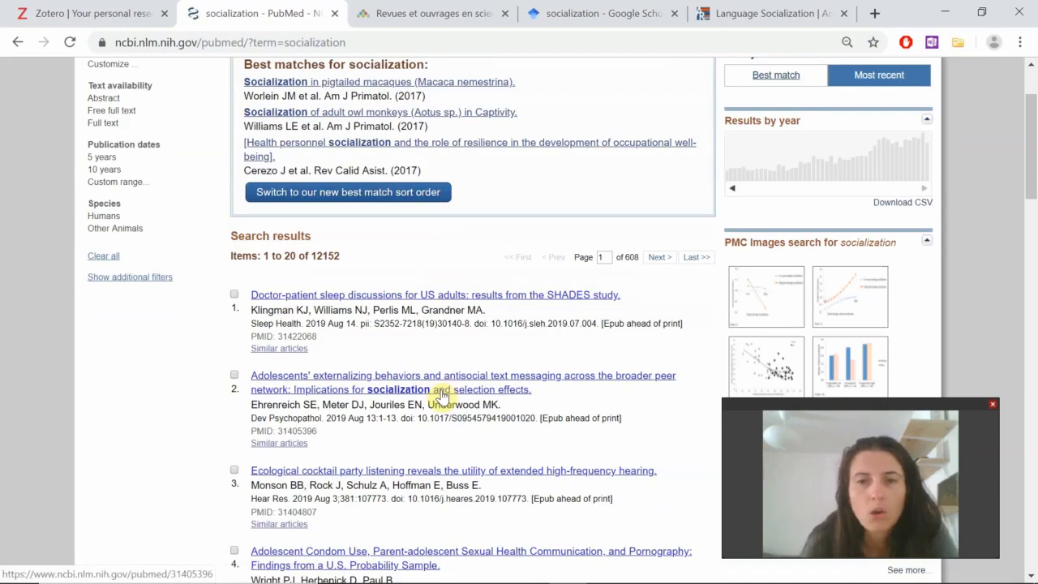
scroll(517, 357, up, 1)
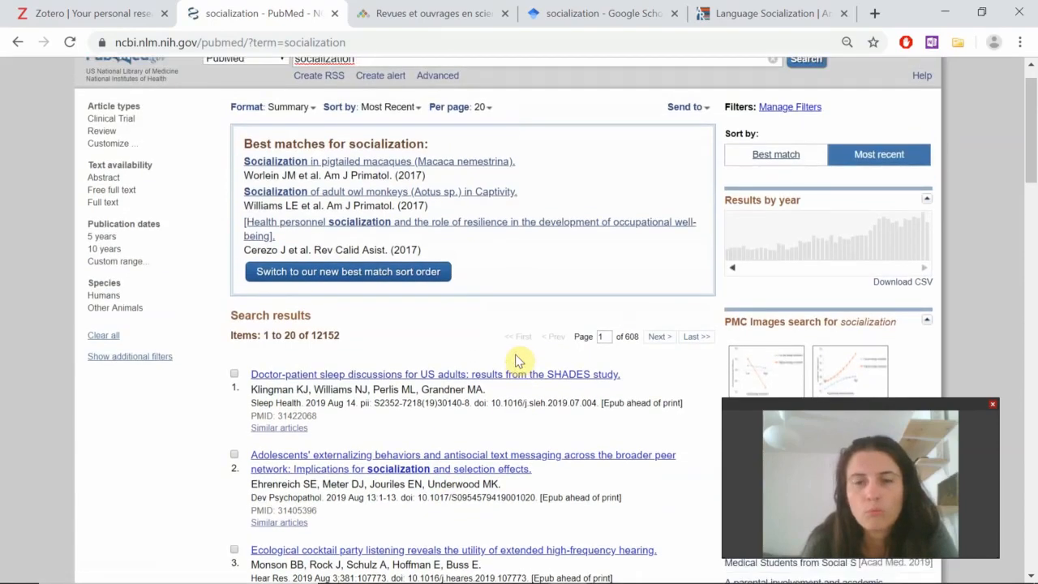
scroll(516, 360, up, 1)
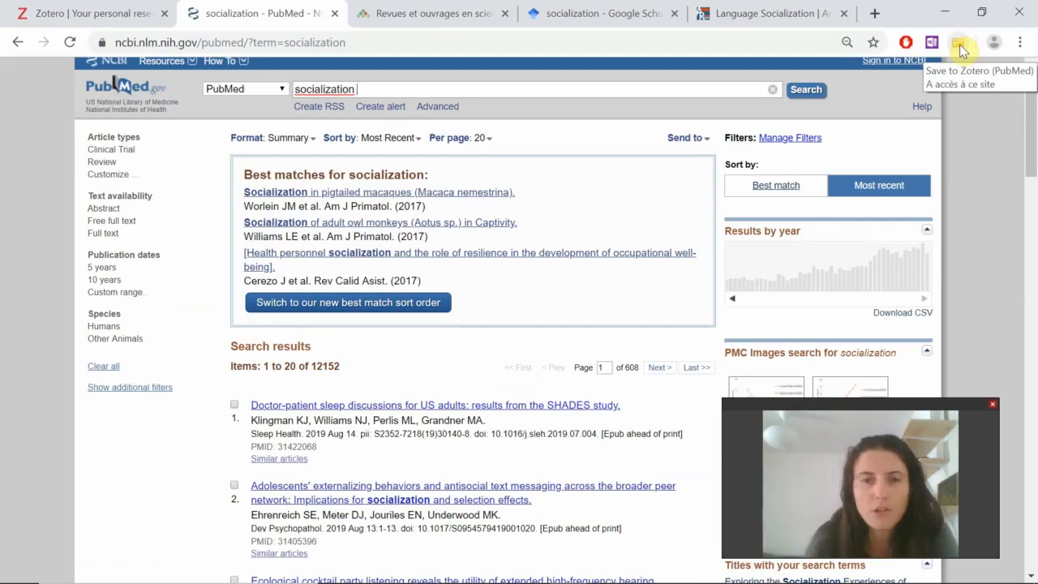
click(539, 405)
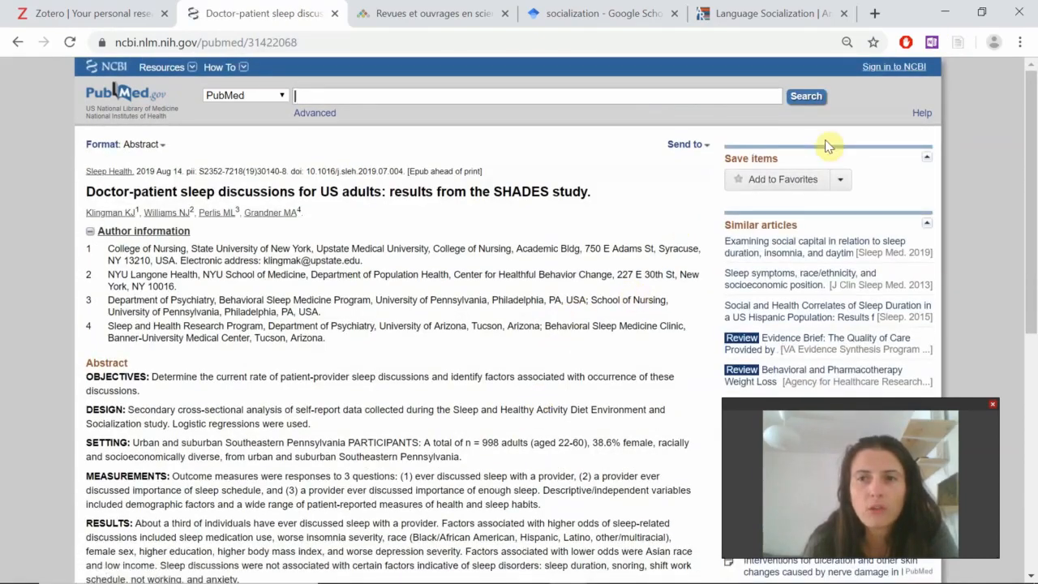
click(960, 47)
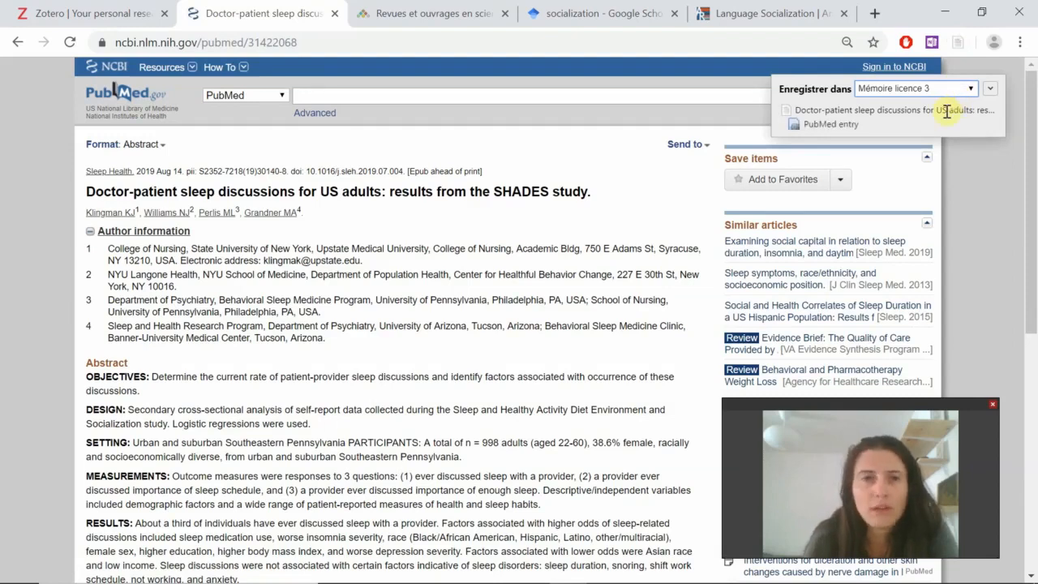
- Switch to Zotero to check the new PubMed reference, and display the details of "Parental socialization of emotion"
mouse_move(643, 577)
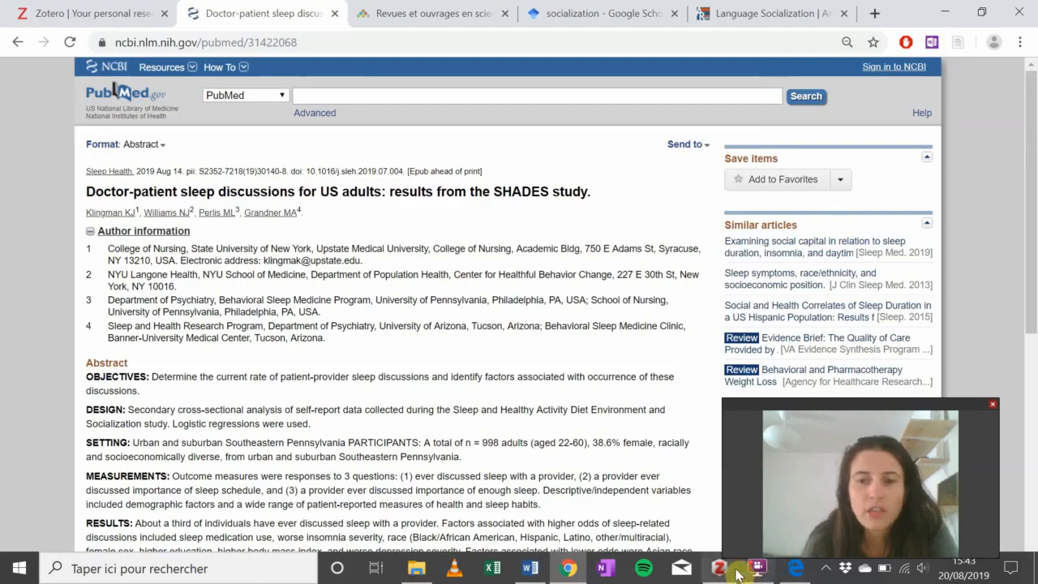
mouse_move(718, 572)
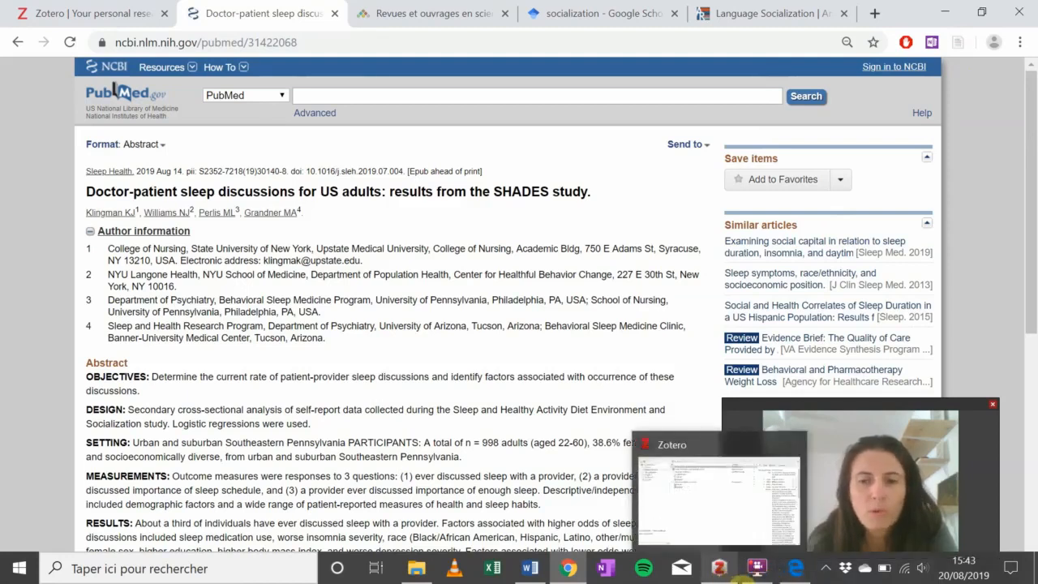
click(719, 567)
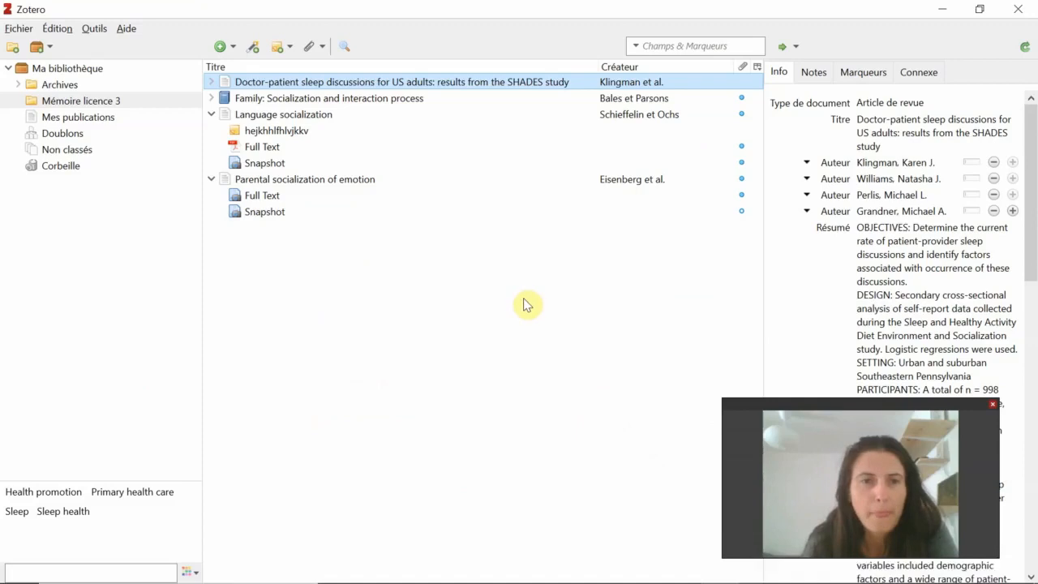
click(301, 187)
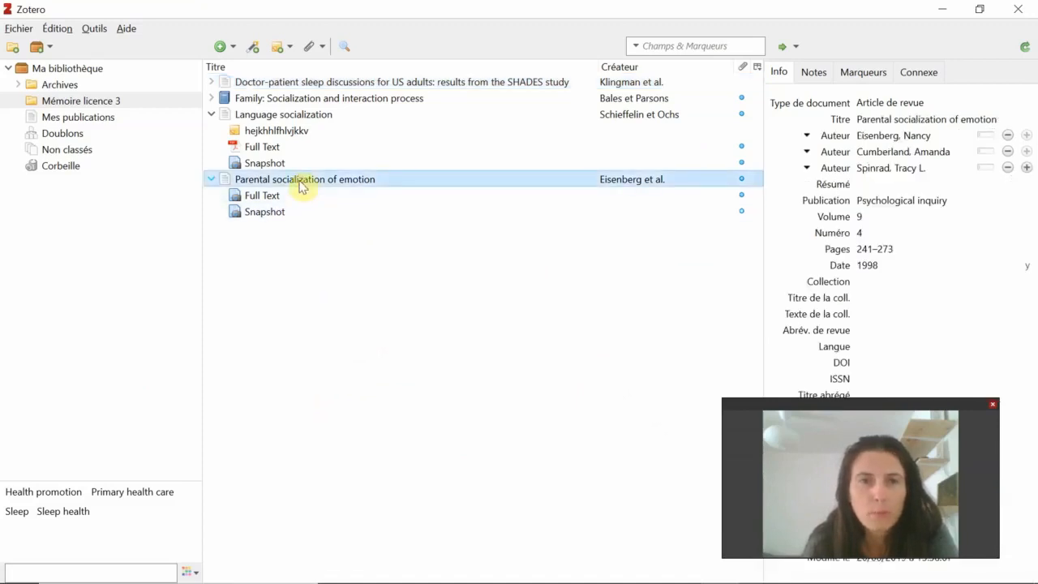
- Collapse "Language socialization" and "Parental socialization of emotion", and display the details of "Doctor-patient sleep discussions for US adults"
click(214, 116)
click(212, 132)
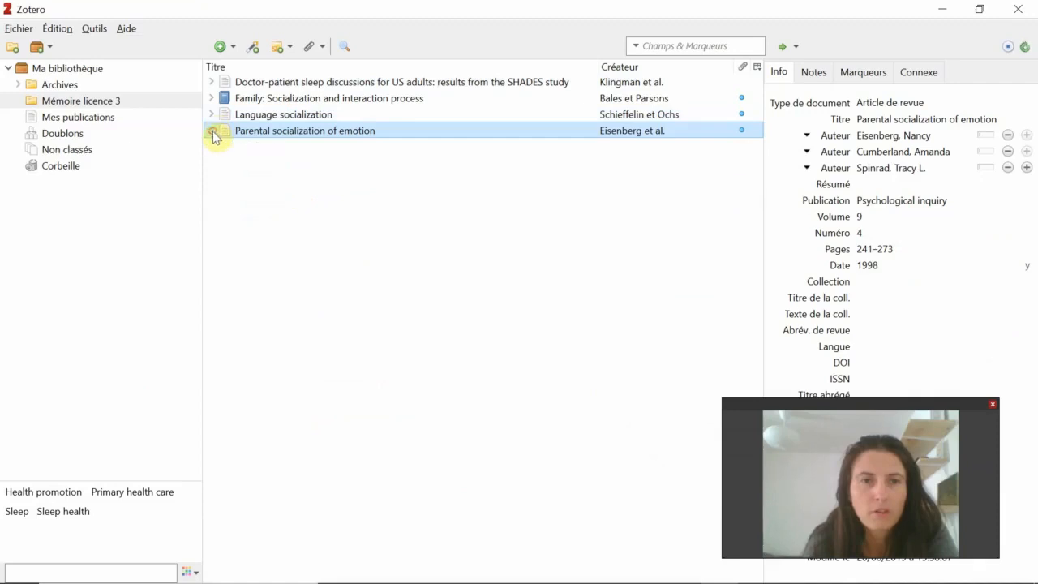
click(273, 84)
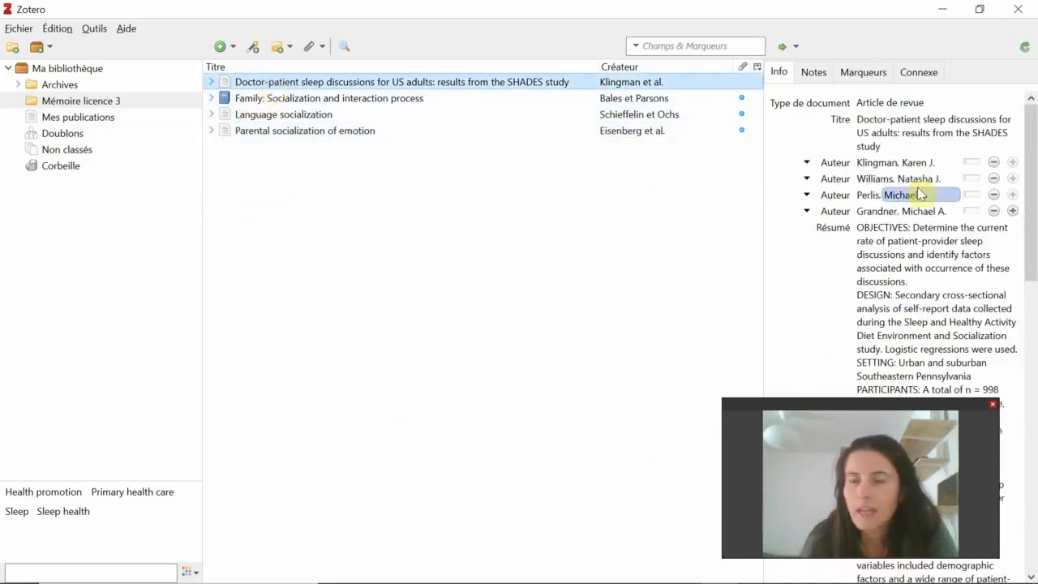
- Review the title, authors, abstract and publication fields imported from PubMed for the sleep discussions article
click(916, 131)
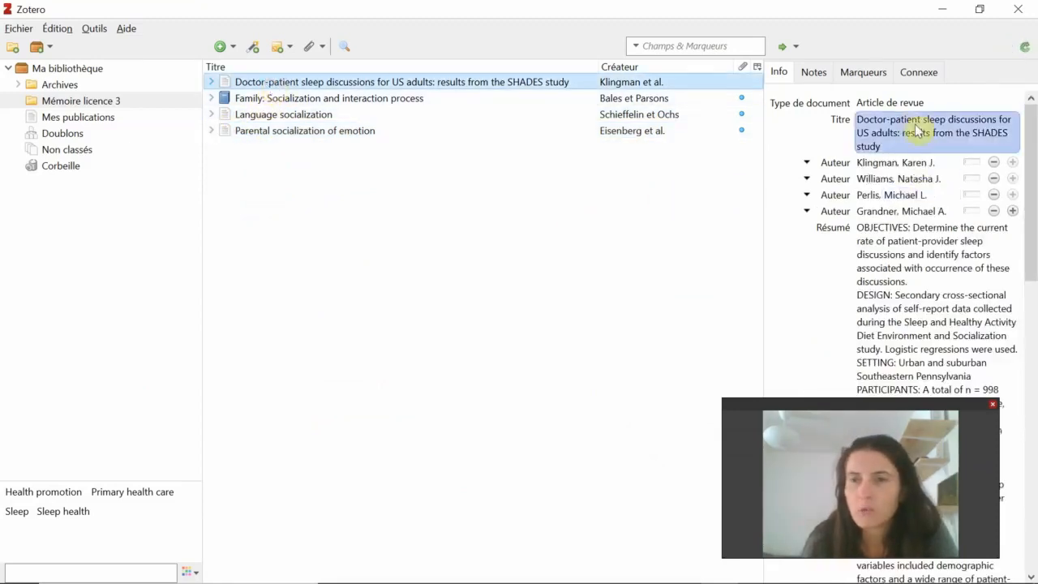
click(892, 162)
click(880, 229)
click(785, 332)
drag(807, 412, 462, 385)
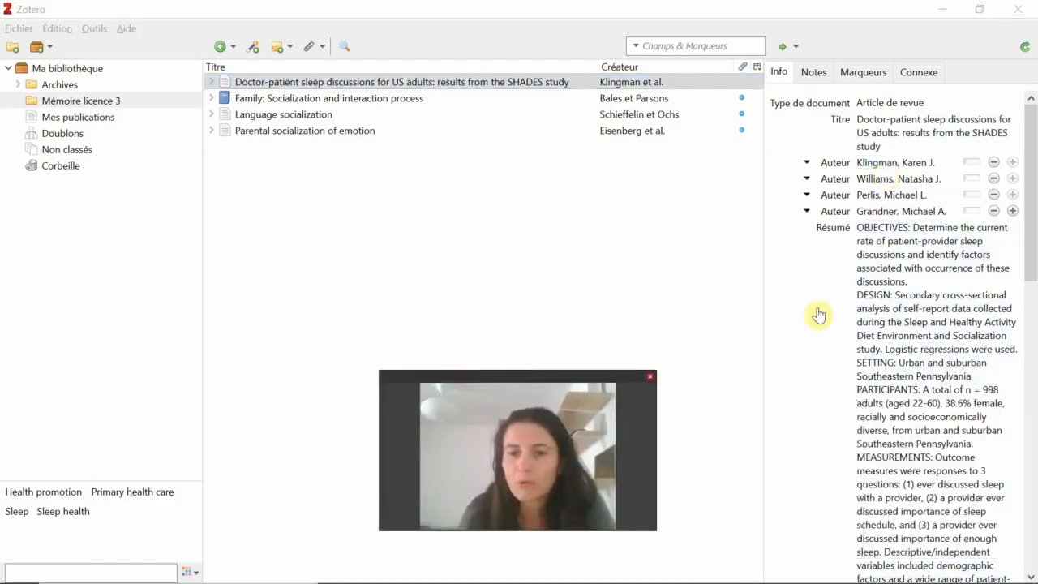
click(922, 330)
scroll(927, 367, down, 6)
scroll(927, 366, down, 6)
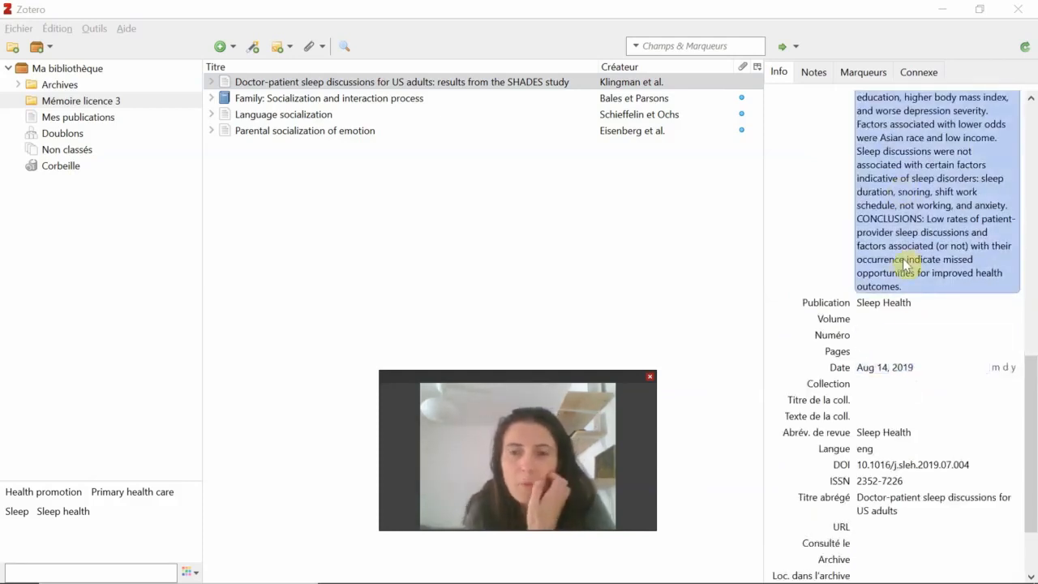
- Expand the sleep discussions reference to check its attachment, and look at the options for attaching a link or file
click(214, 82)
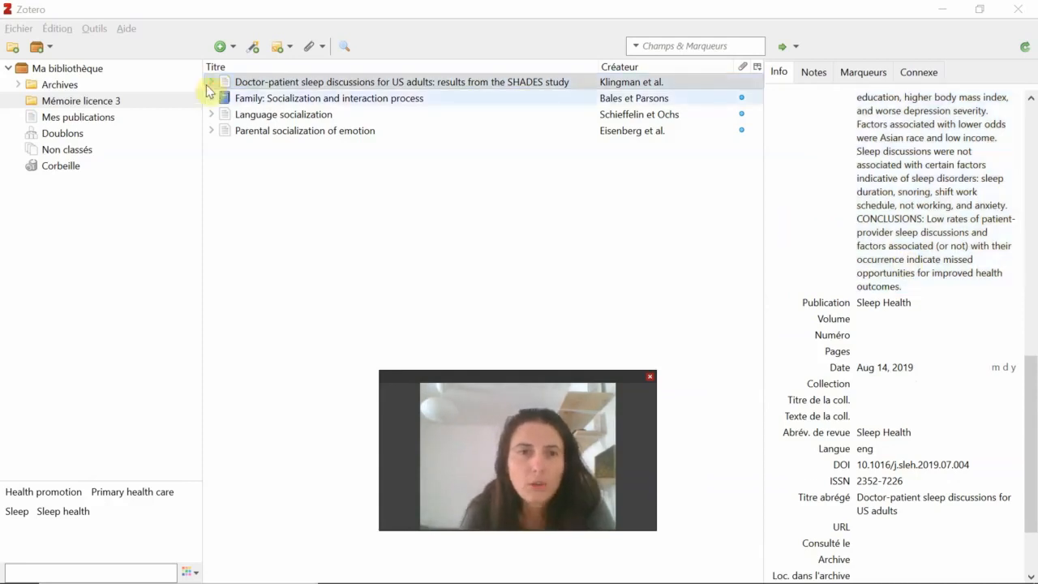
click(210, 82)
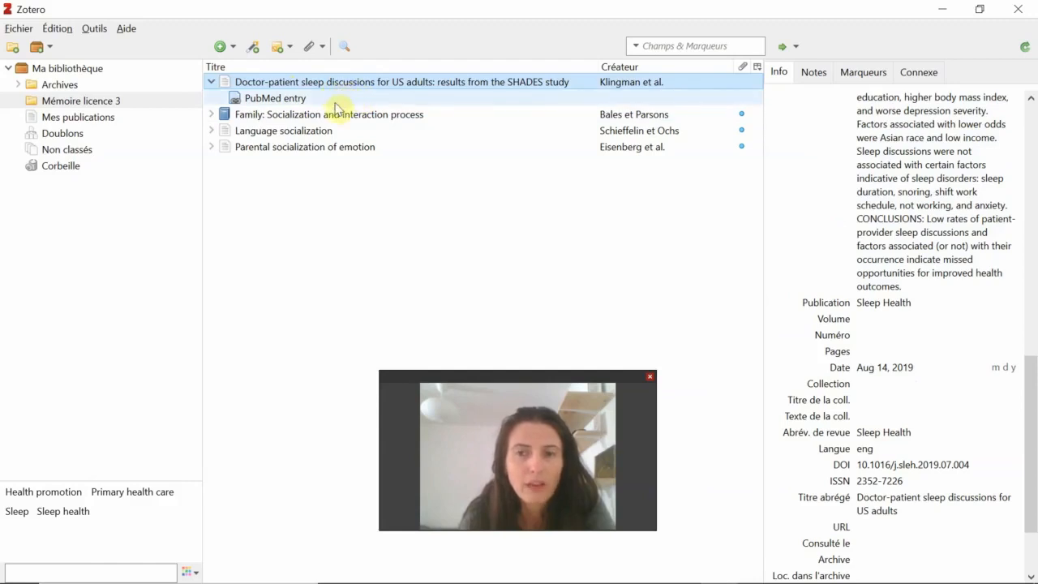
click(315, 47)
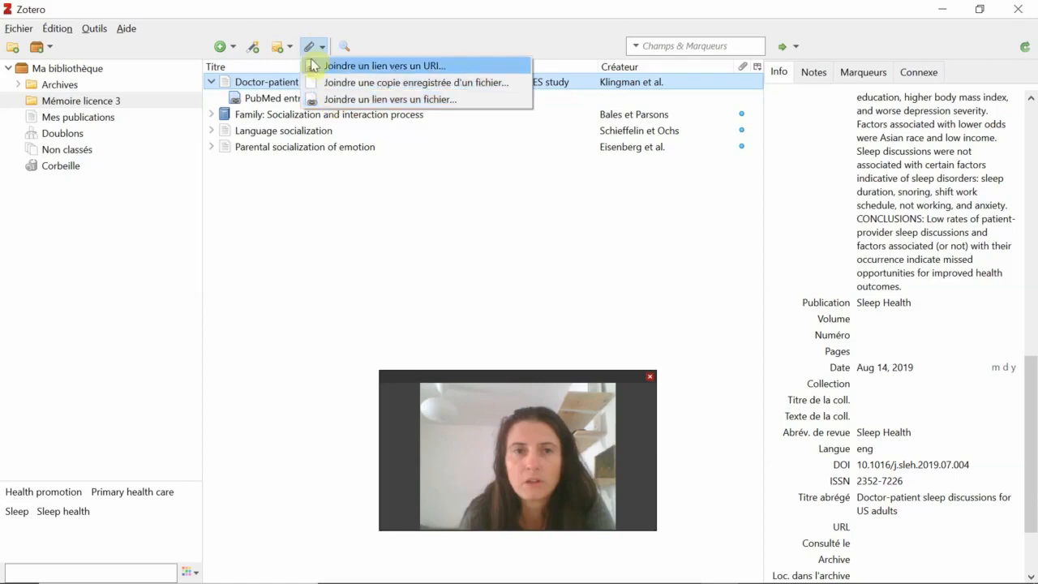
click(313, 49)
- Switch to Chrome and search Cairn.info for "socialisation"
mouse_move(470, 578)
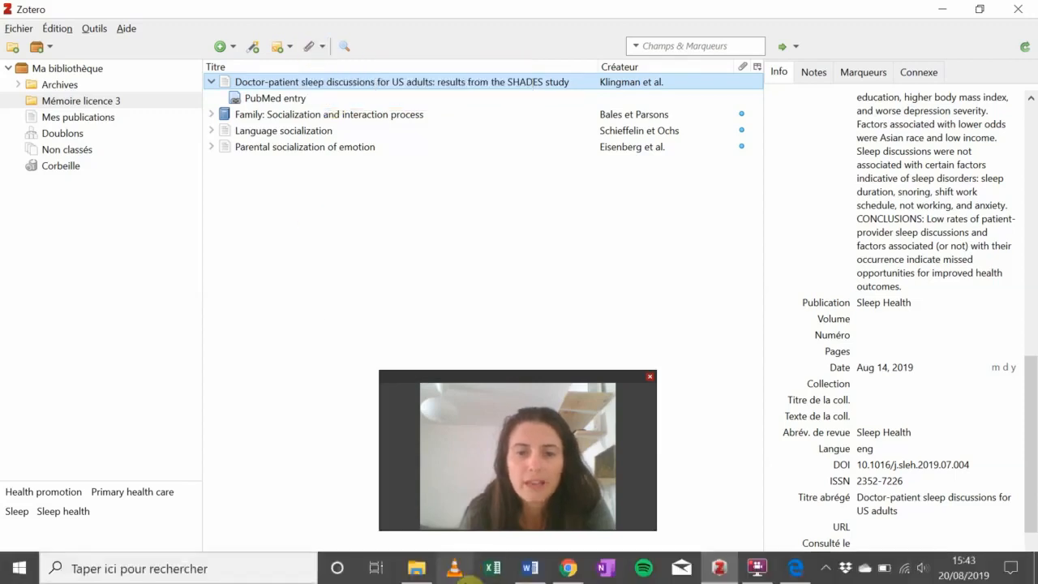
click(568, 567)
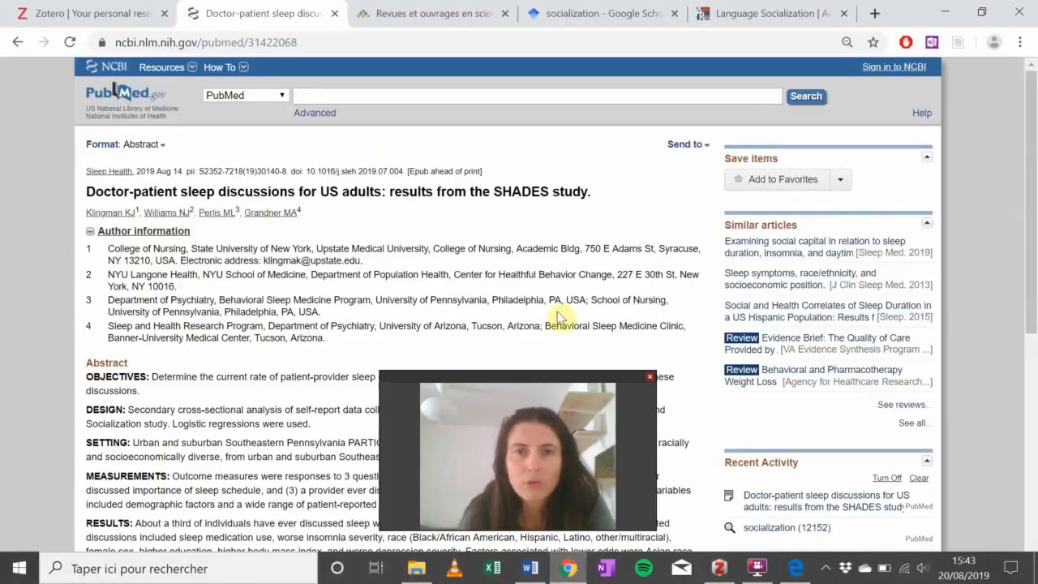
click(448, 12)
click(391, 87)
text(soca)
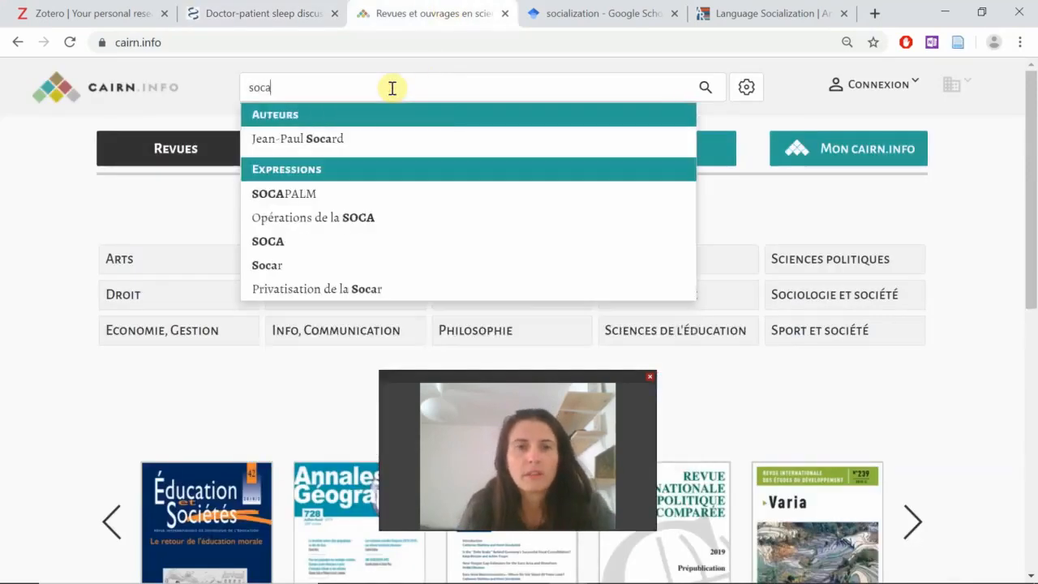
key(BackSpace)
text(ialisatio)
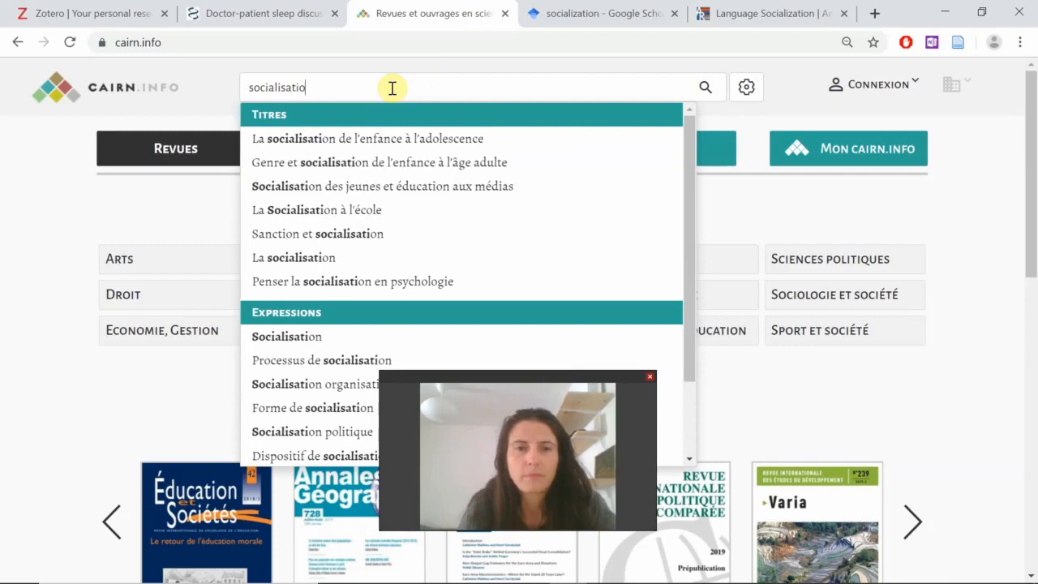
text(n)
key(Return)
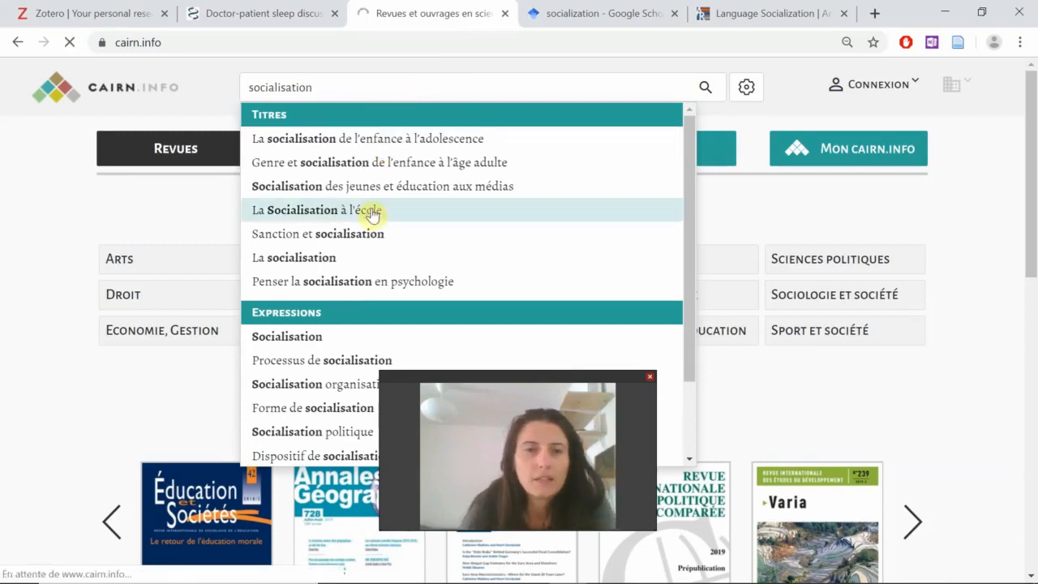
- Open the 2015 Armand Colin book "La socialisation" from the results and save it to the Mémoire licence 3 collection in Zotero
drag(505, 382, 892, 401)
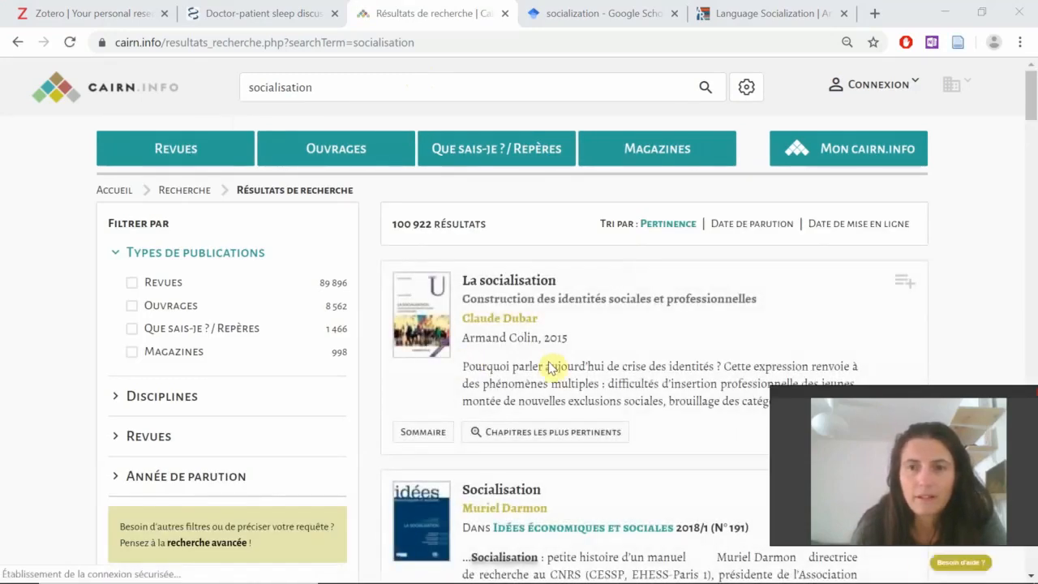
scroll(550, 367, down, 1)
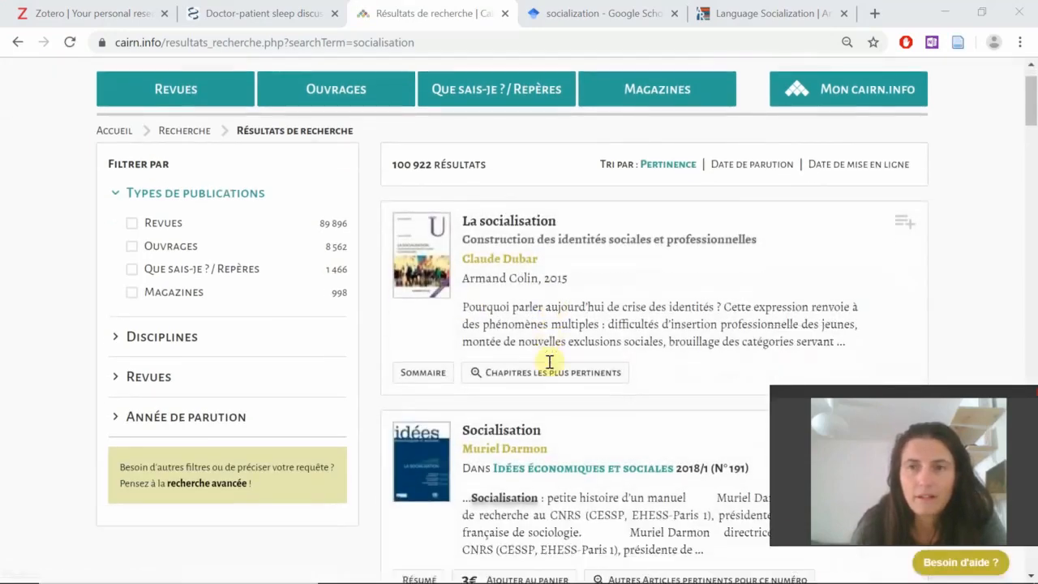
click(509, 224)
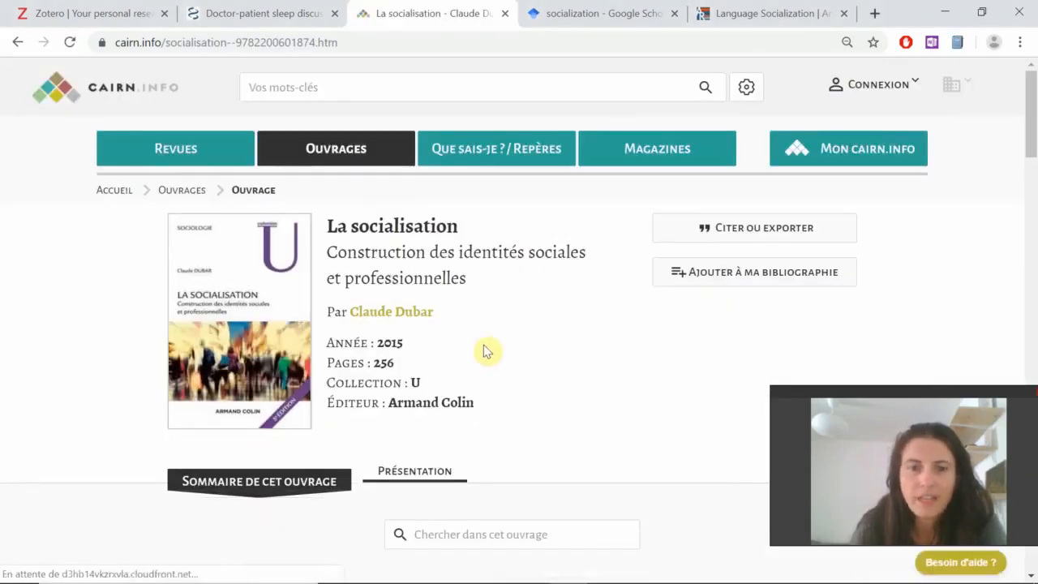
scroll(484, 351, down, 1)
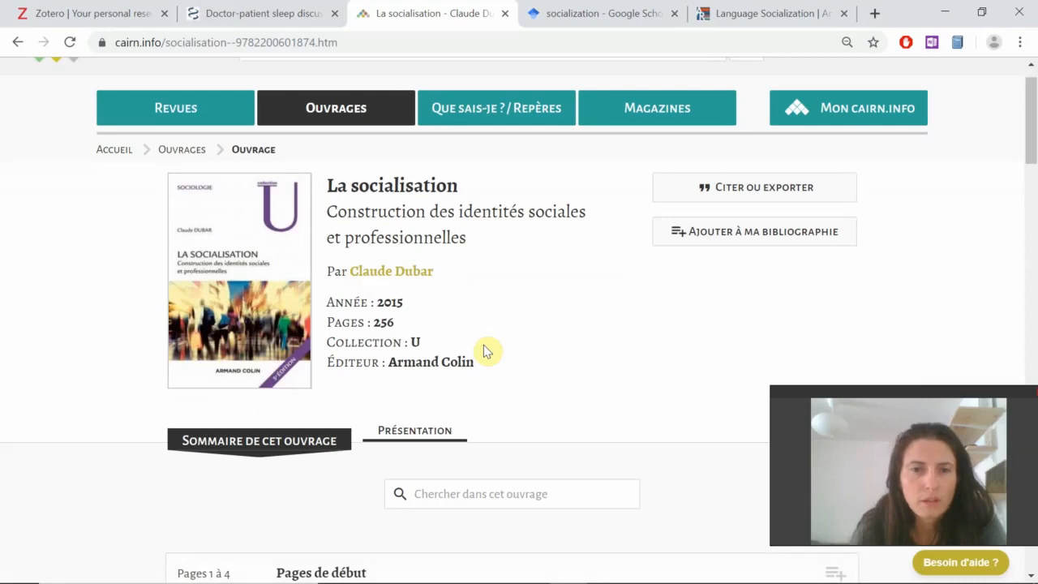
scroll(484, 350, up, 1)
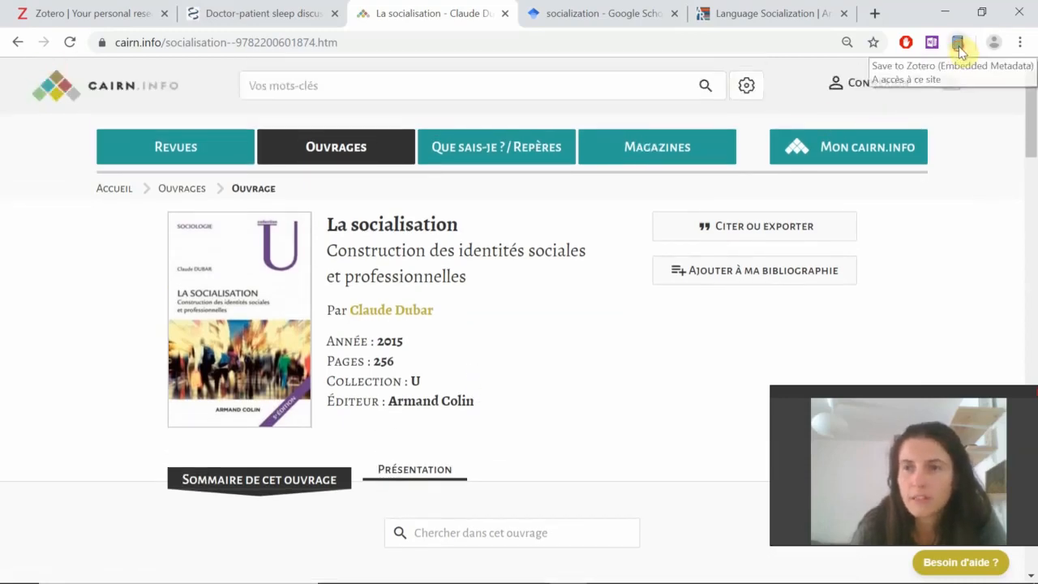
click(958, 46)
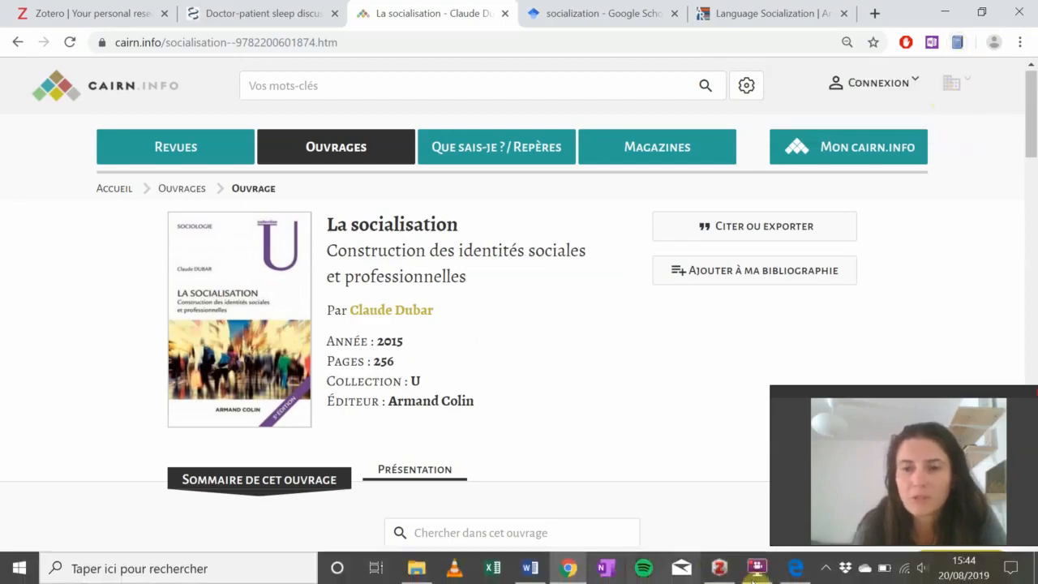
- Switch to Zotero, expand the new "La socialisation" reference and open its saved web page, returning to Zotero
click(720, 569)
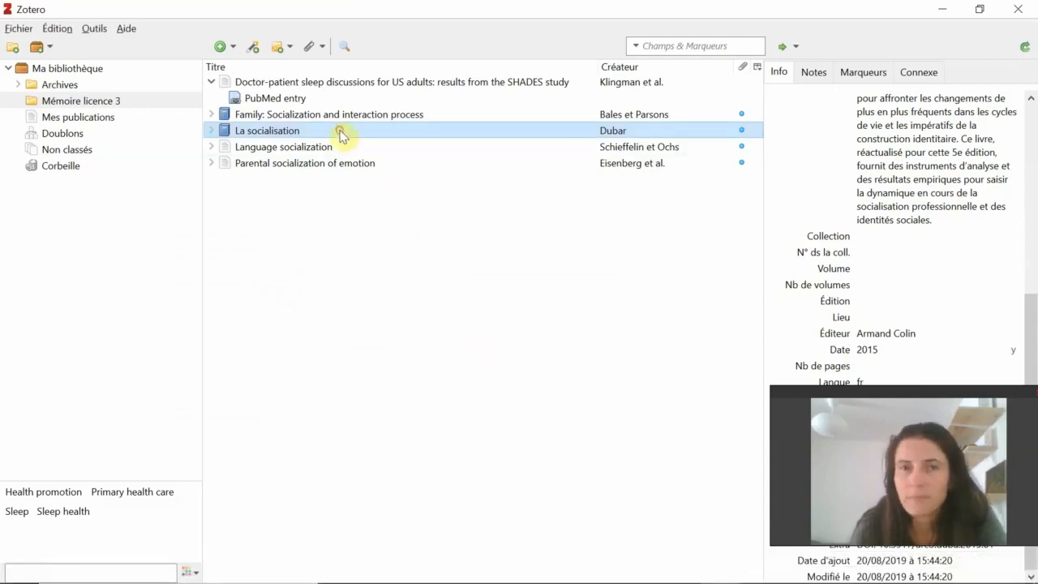
click(213, 131)
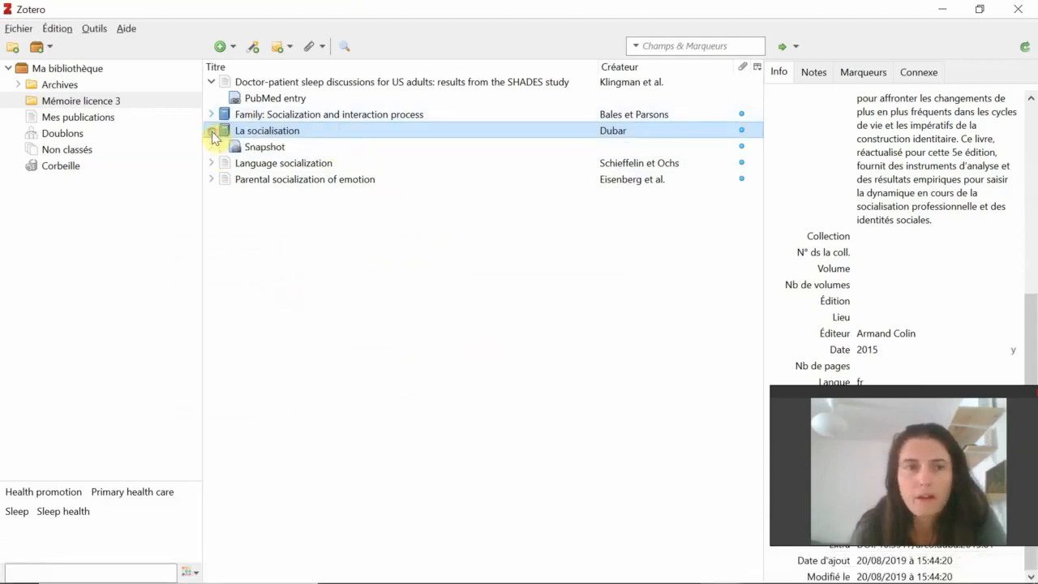
double_click(258, 132)
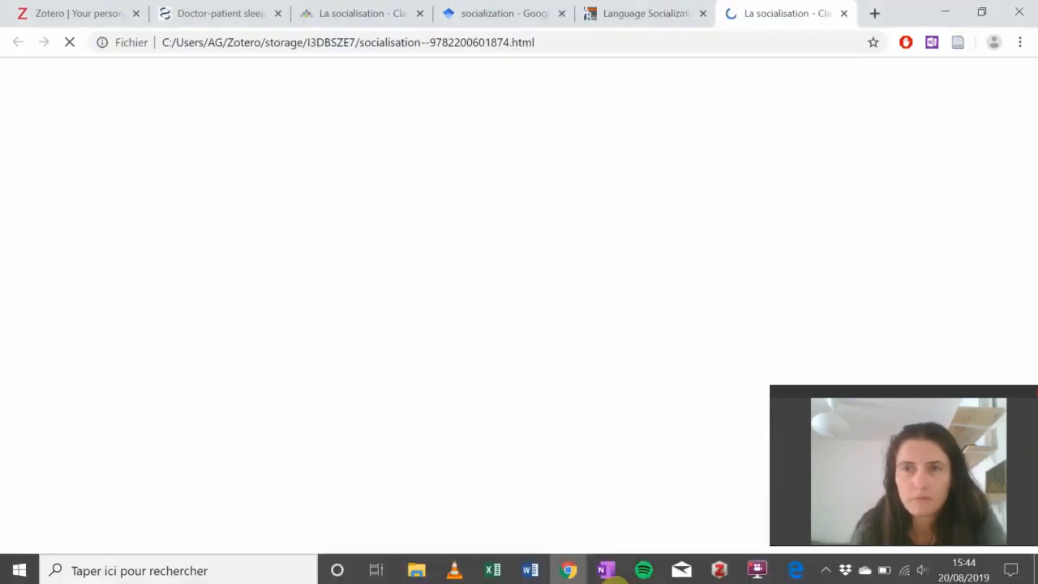
click(722, 567)
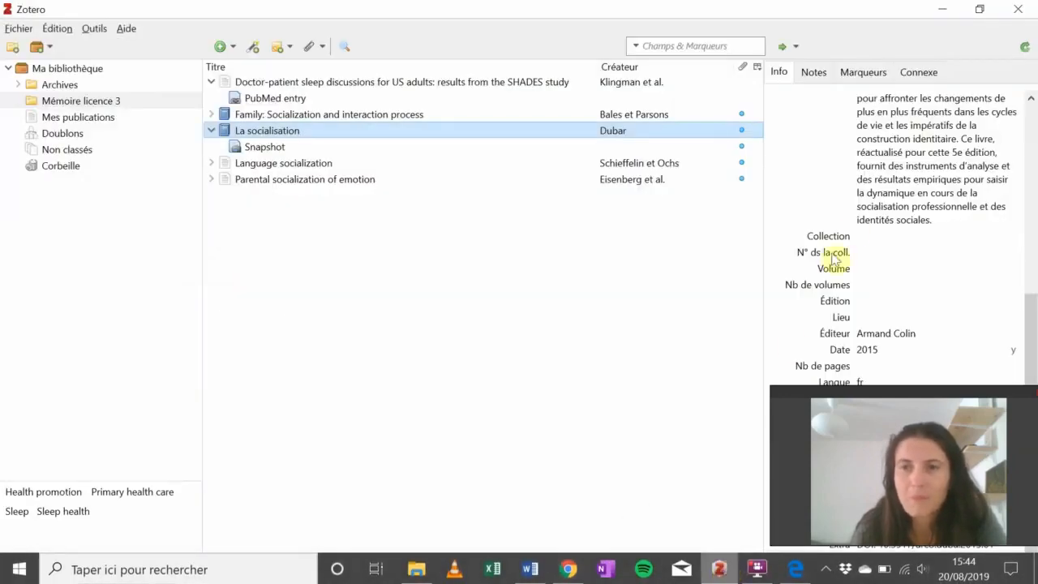
- Review the title, author, abstract, publisher, date and ISBN fields imported for "La socialisation"
click(931, 185)
scroll(932, 184, up, 5)
click(831, 391)
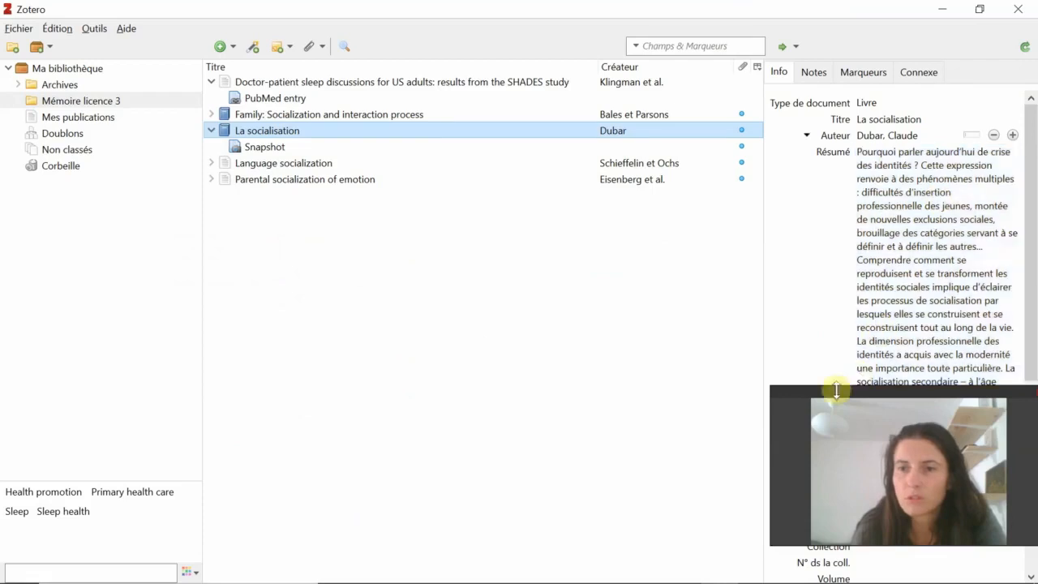
drag(792, 387, 424, 365)
click(892, 162)
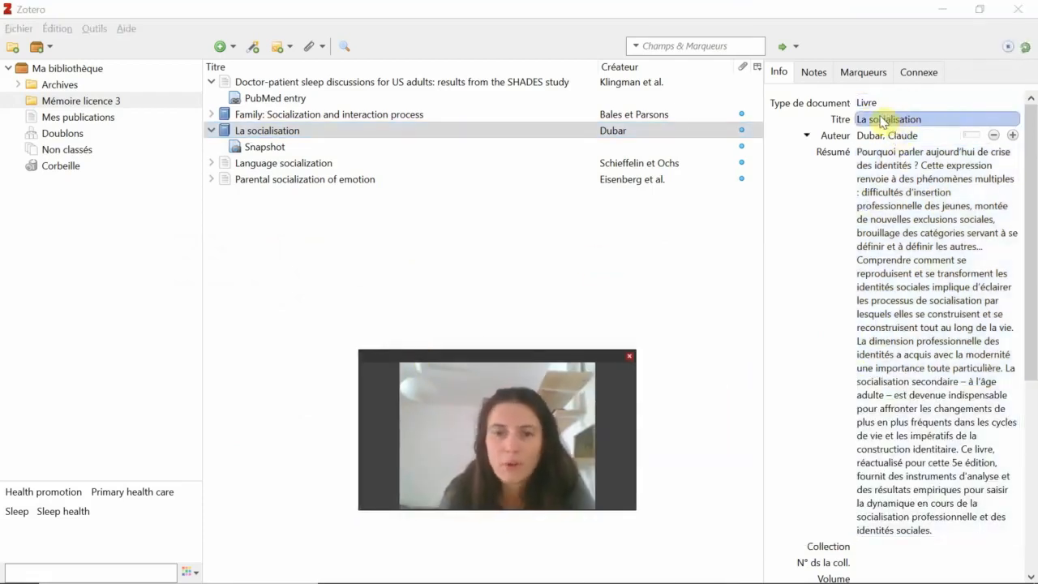
scroll(915, 271, down, 5)
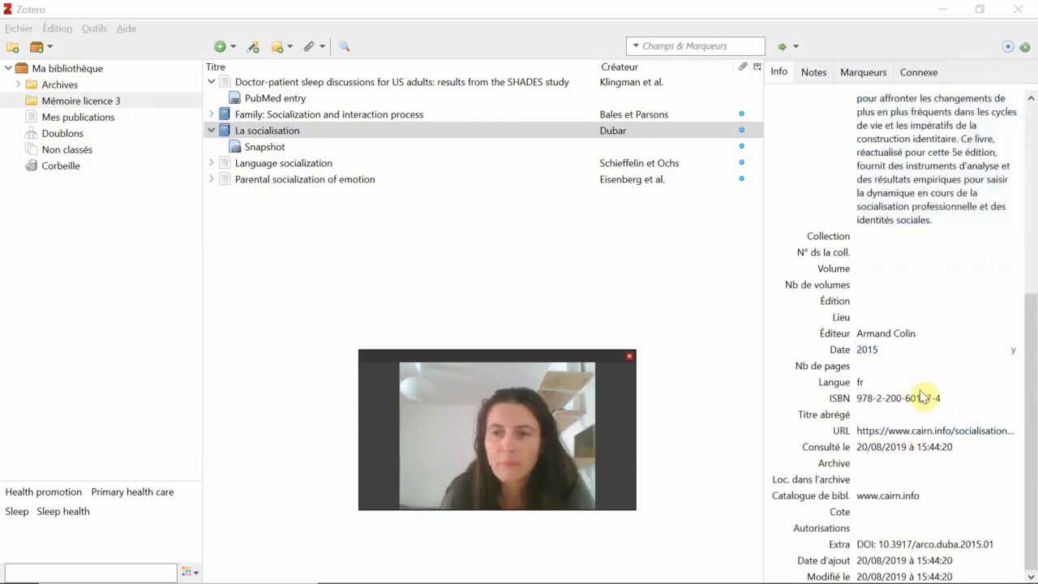
scroll(921, 397, up, 5)
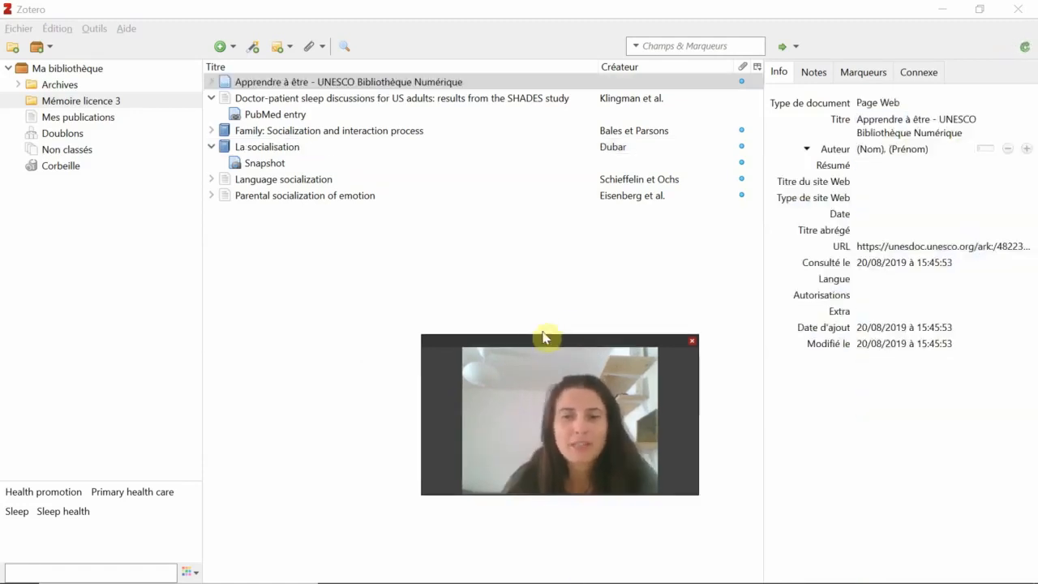
- Collapse the "La socialisation" and "Doctor-patient sleep discussions for US adults" references in the collection list
drag(542, 340, 823, 377)
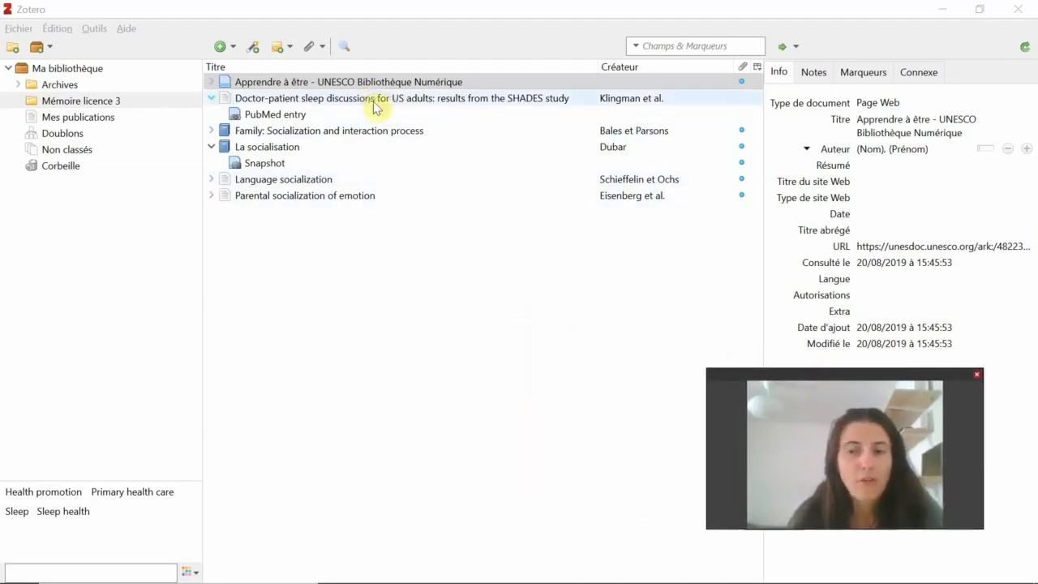
click(211, 147)
click(213, 99)
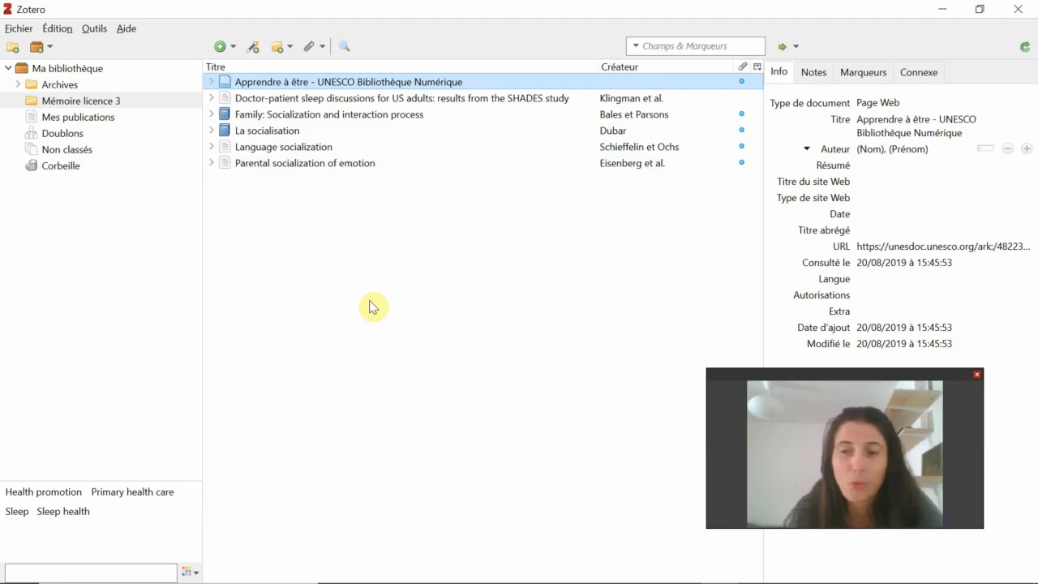
- Switch to the open Word document to view the Zotero citation and bibliography commands
mouse_move(564, 580)
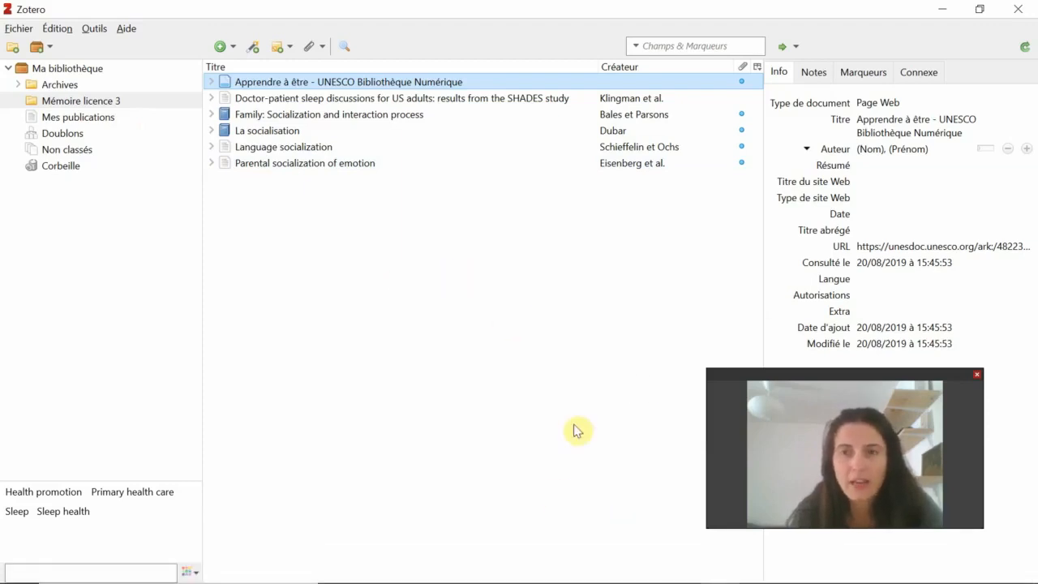
mouse_move(517, 580)
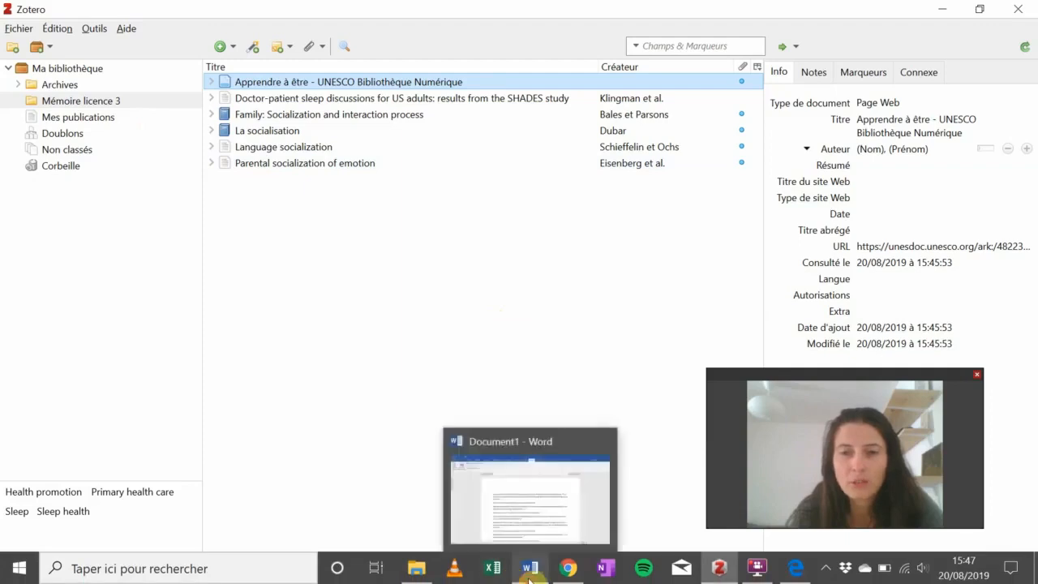
click(530, 573)
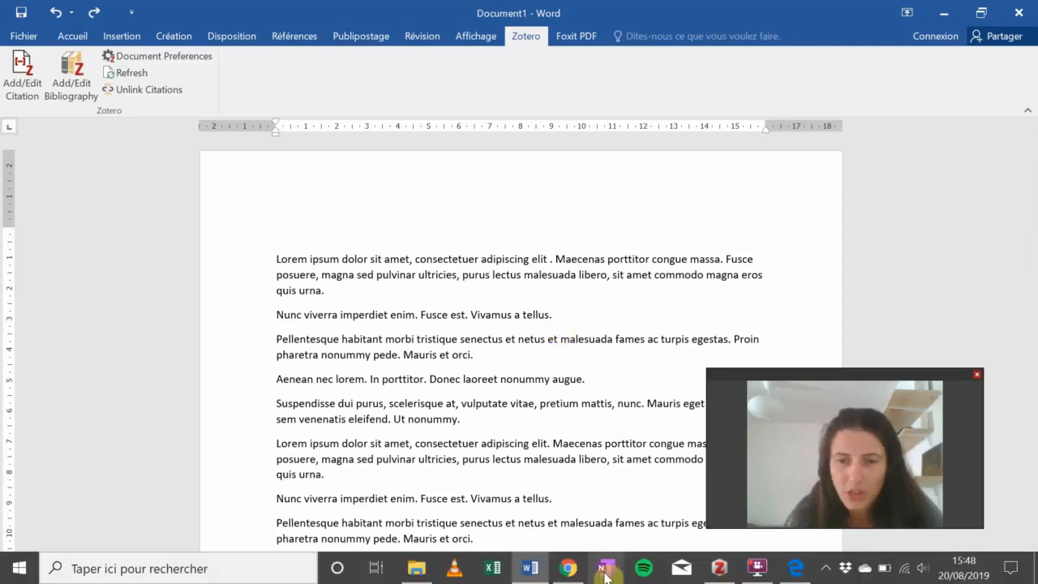
- Switch to Chrome and open the download page of the Zotero website
click(571, 572)
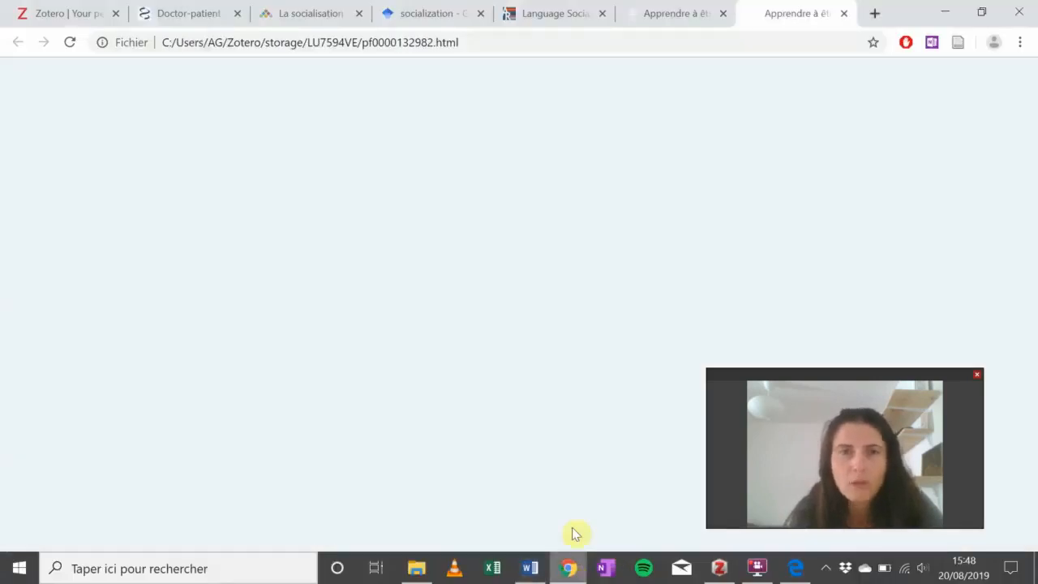
click(91, 20)
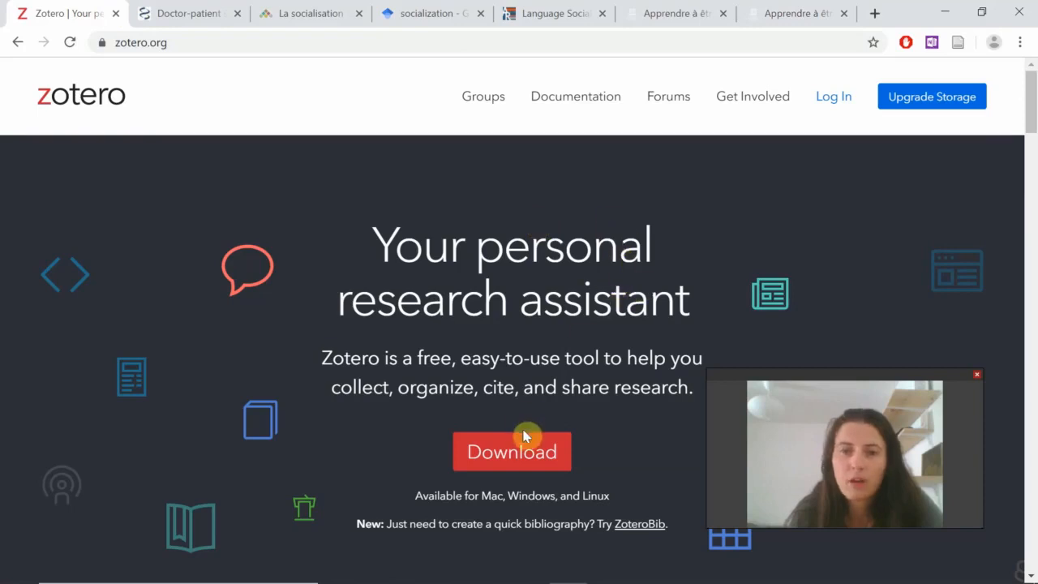
click(517, 456)
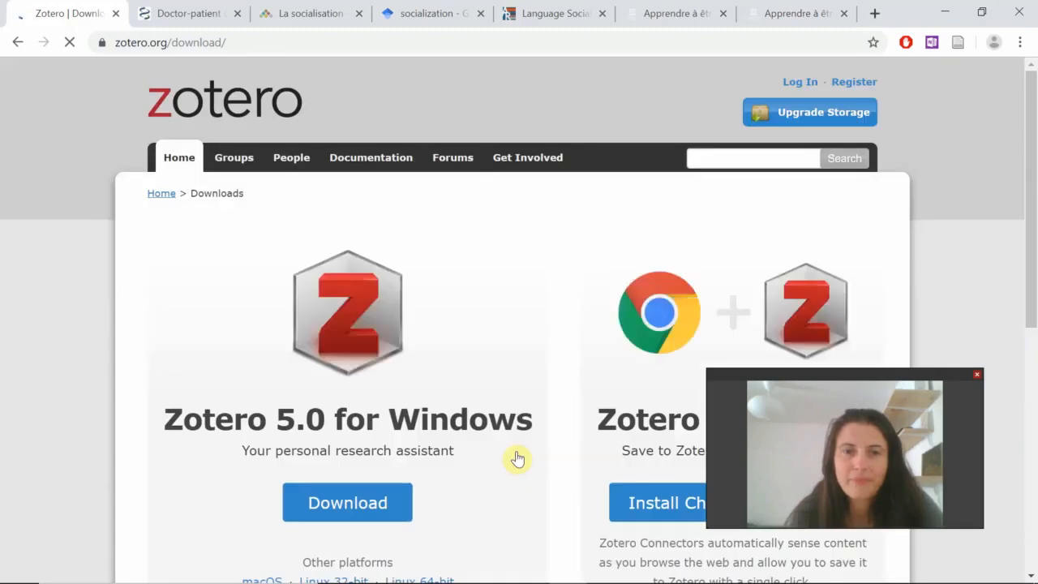
- Review the Zotero 5.0 for Windows download and the Chrome Connector offered on the download page
scroll(517, 458, down, 2)
scroll(518, 459, down, 1)
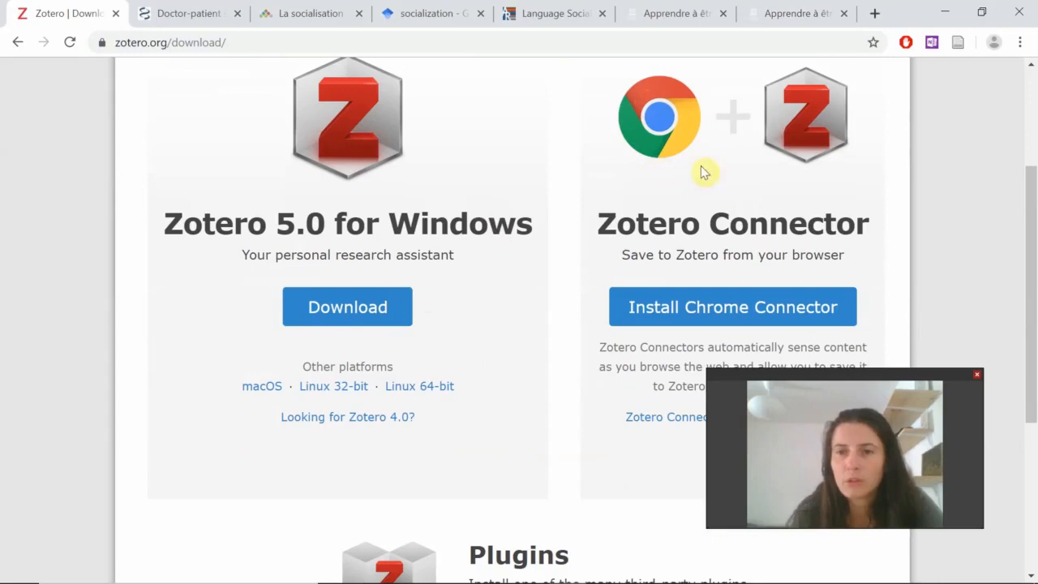
scroll(754, 201, down, 1)
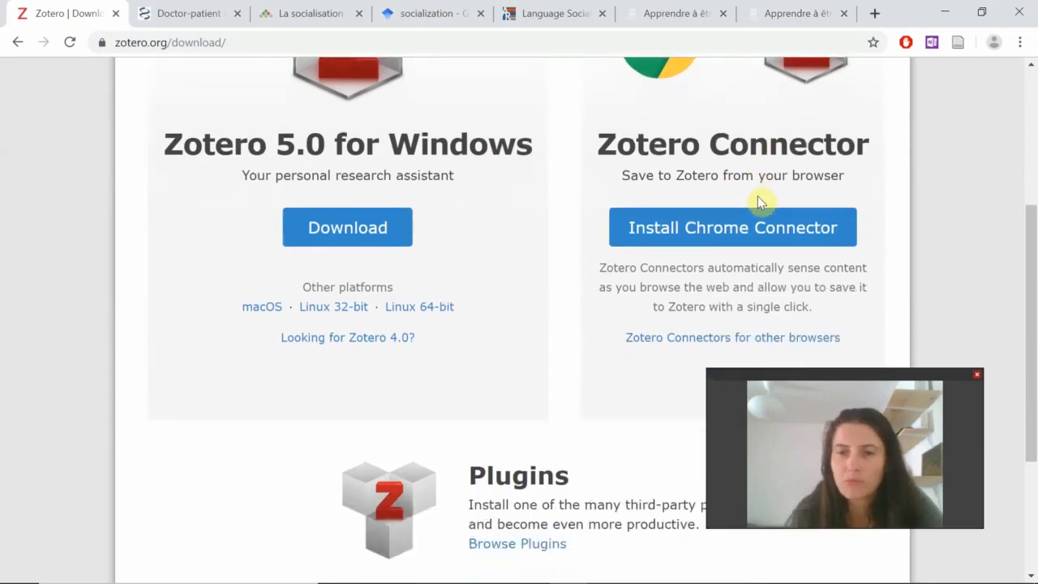
scroll(758, 201, up, 1)
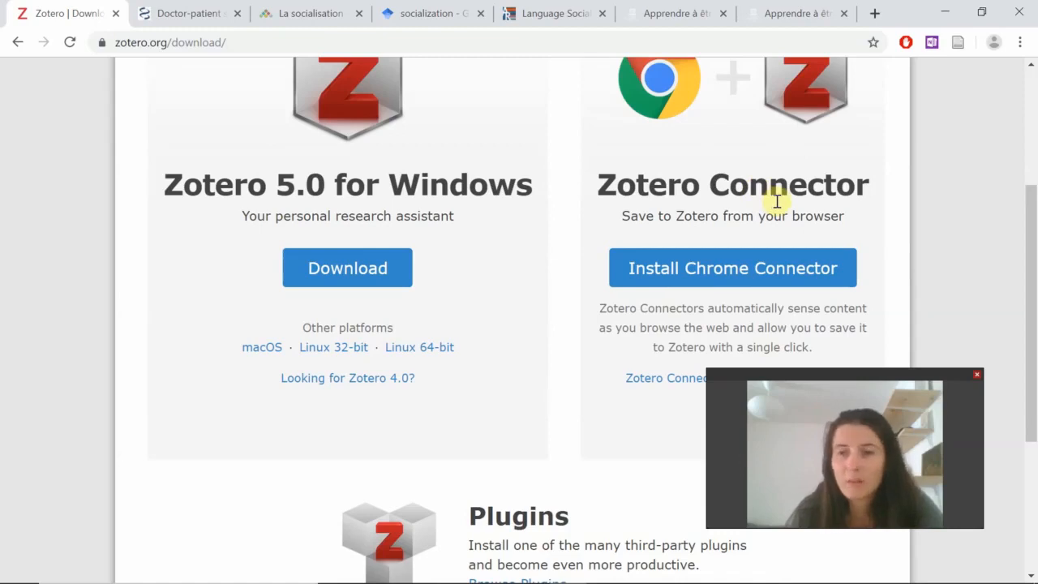
scroll(777, 201, up, 1)
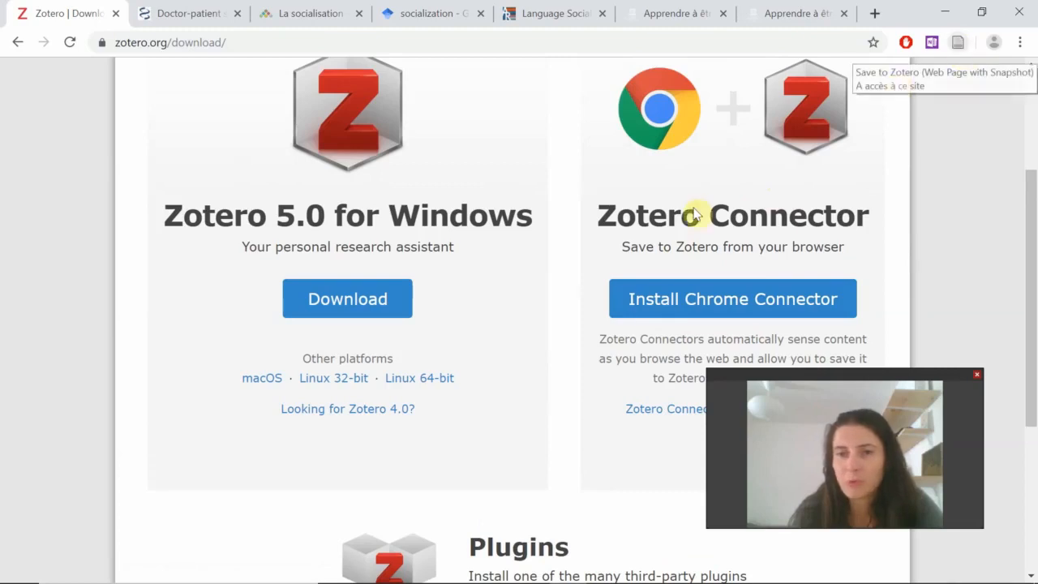
- Open the Zotero plugins page and go to its Word Processor and Writing Integration section
scroll(551, 387, down, 3)
scroll(550, 382, down, 1)
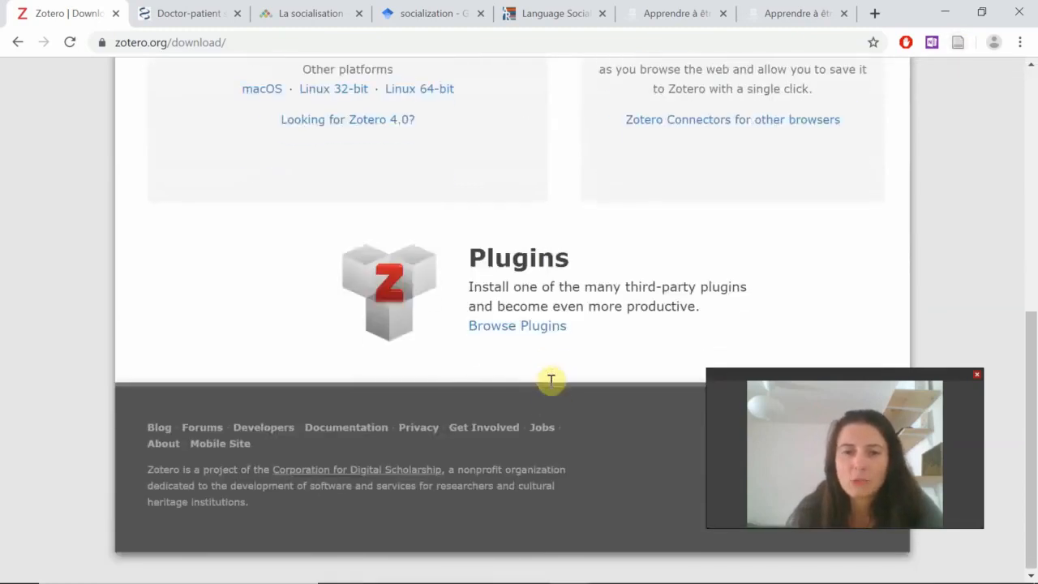
click(495, 327)
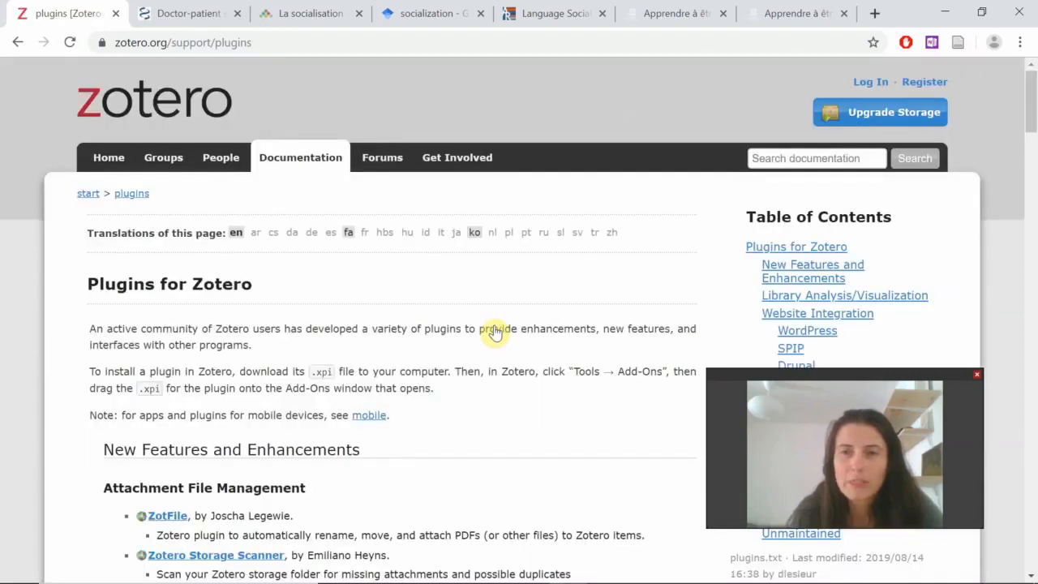
scroll(505, 281, down, 1)
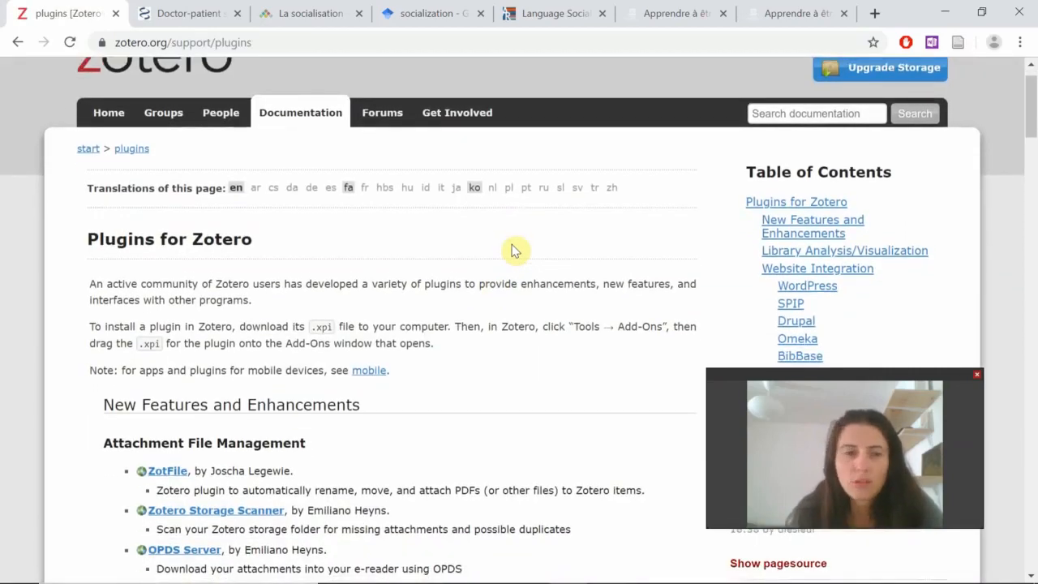
scroll(512, 250, down, 1)
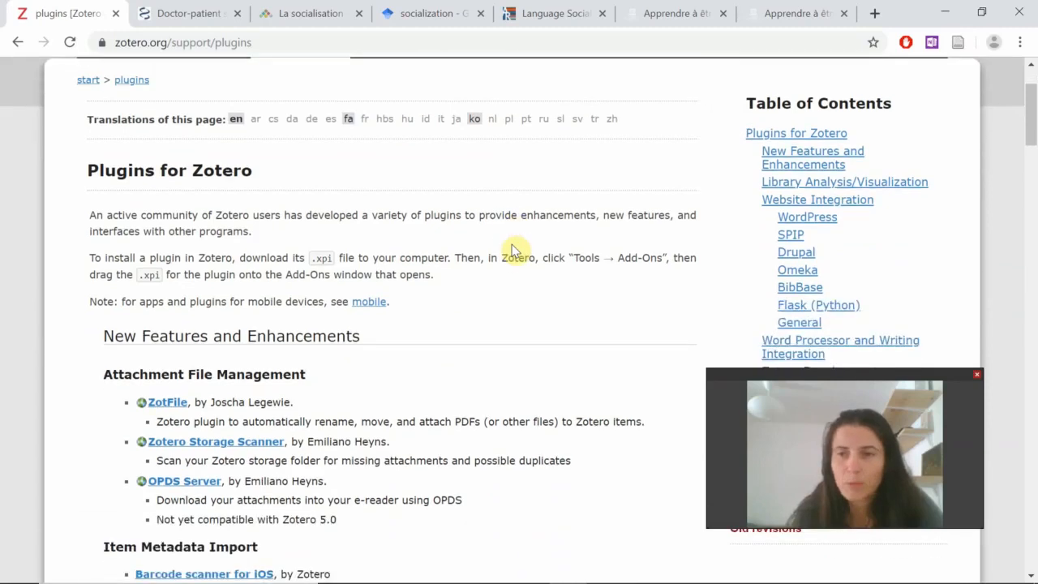
scroll(512, 249, down, 1)
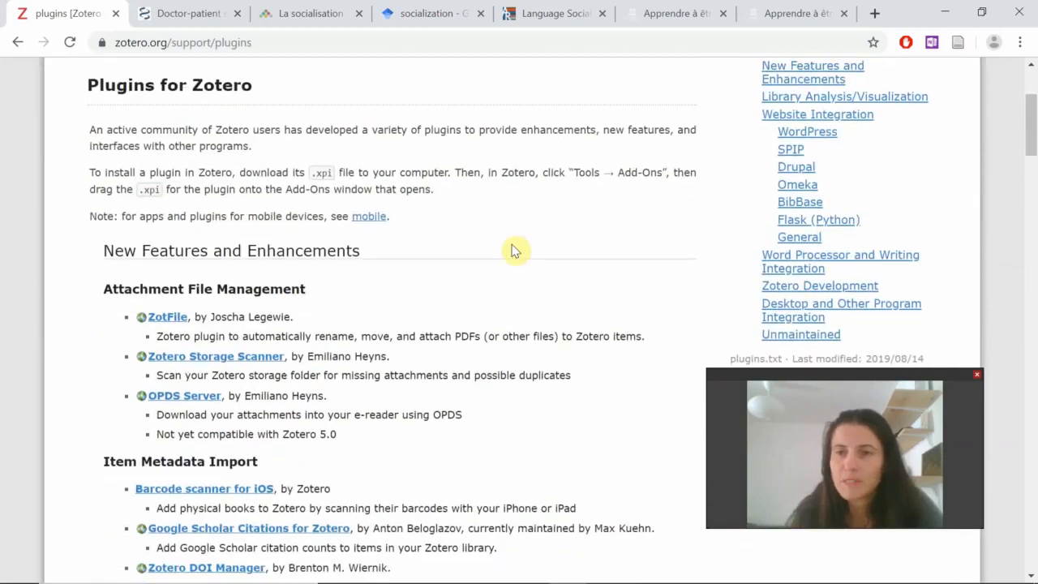
click(814, 262)
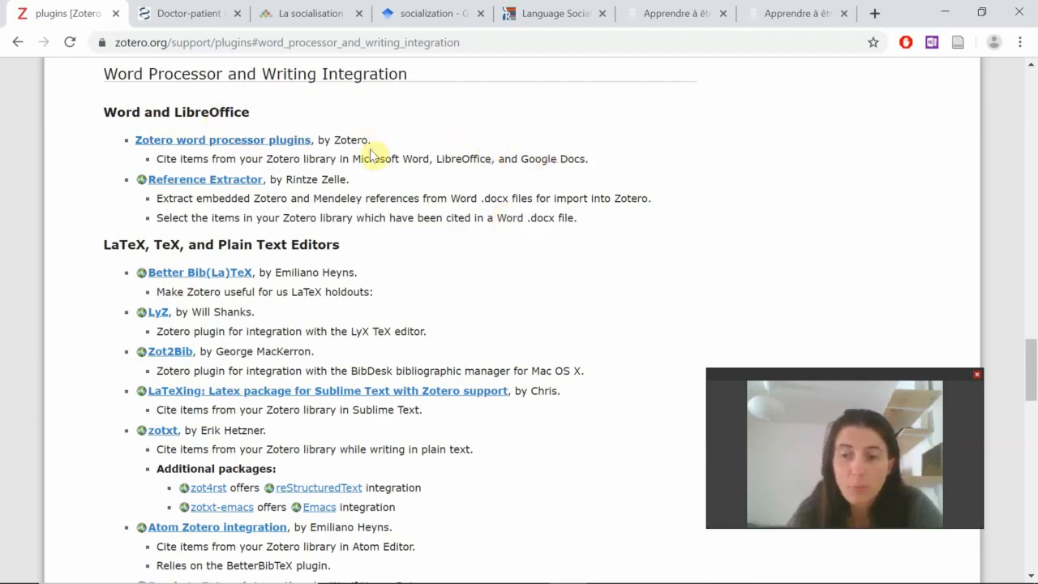
- Switch back to the Word document and bring up the Zotero citation commands
mouse_move(473, 581)
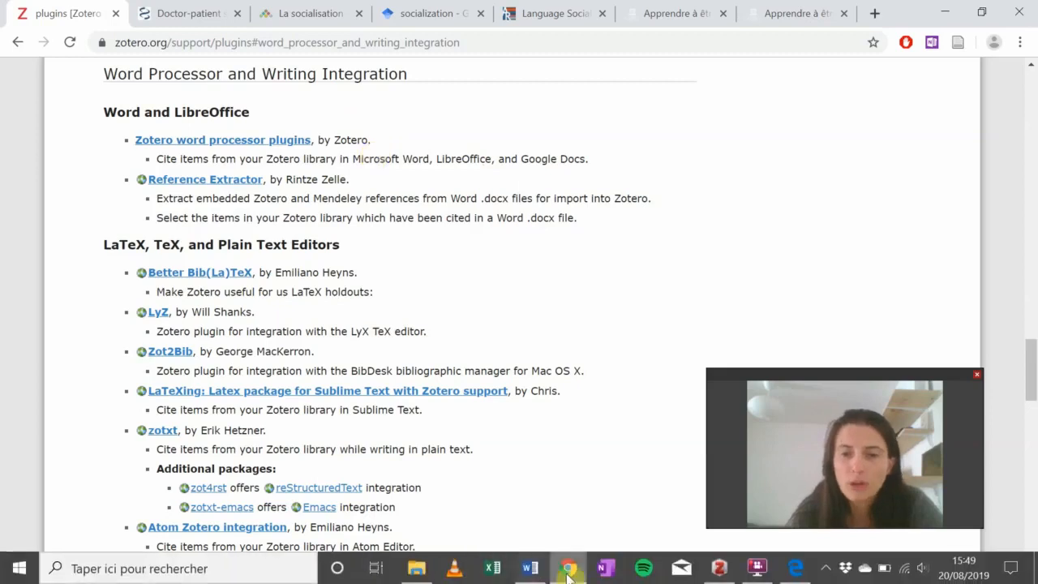
click(529, 570)
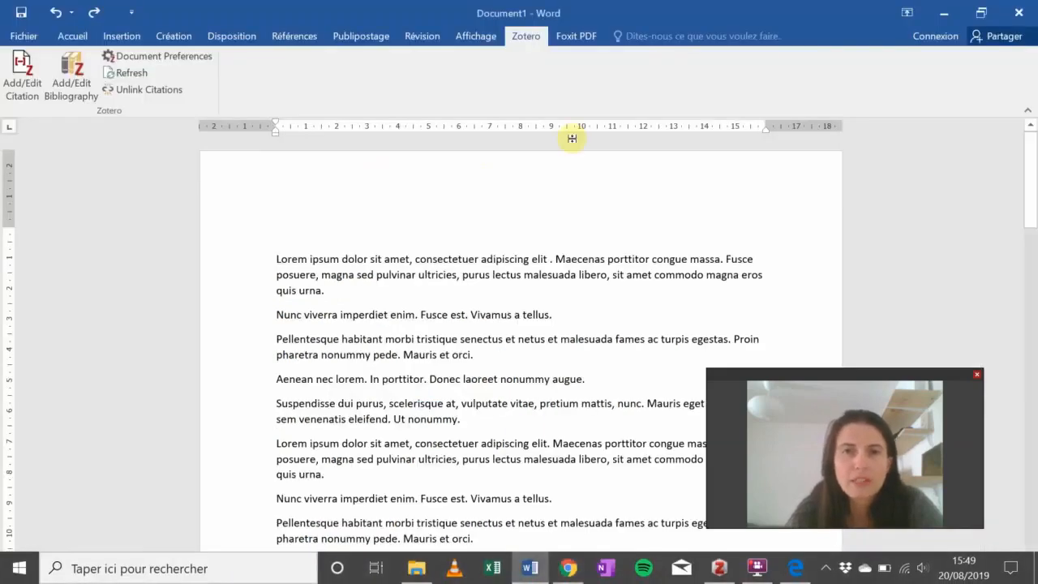
click(19, 38)
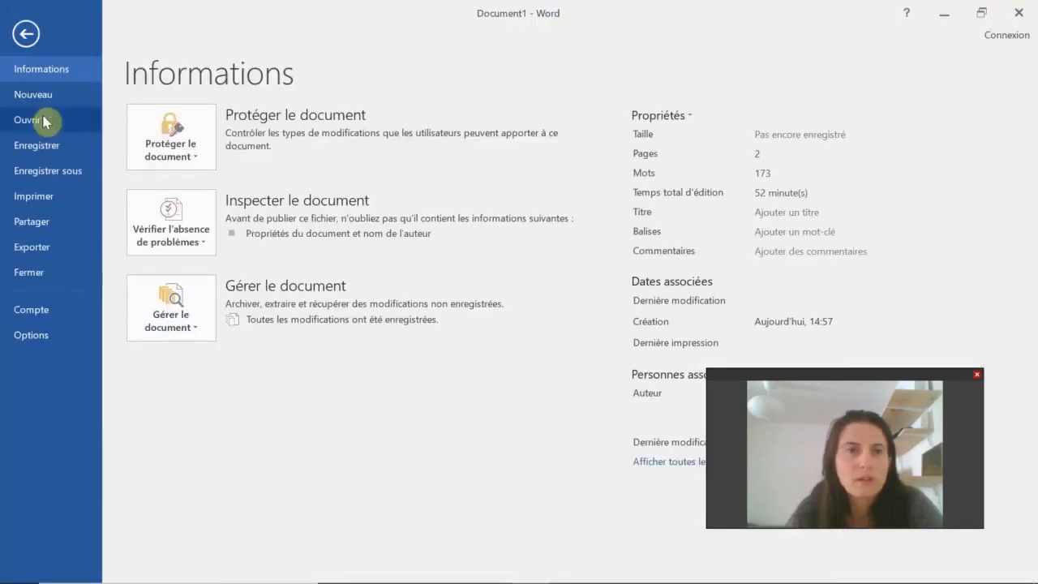
click(19, 23)
click(72, 37)
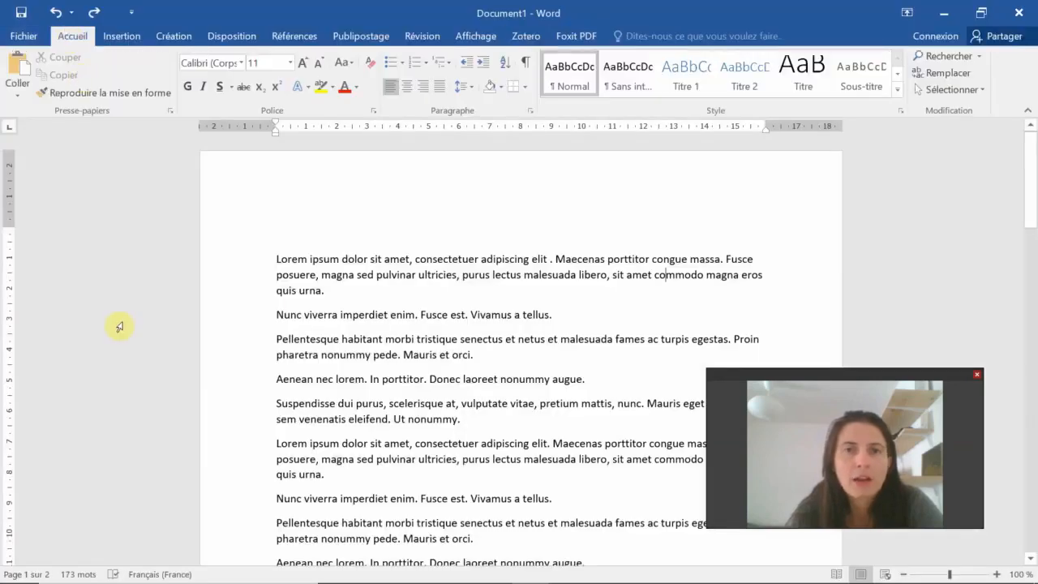
click(527, 38)
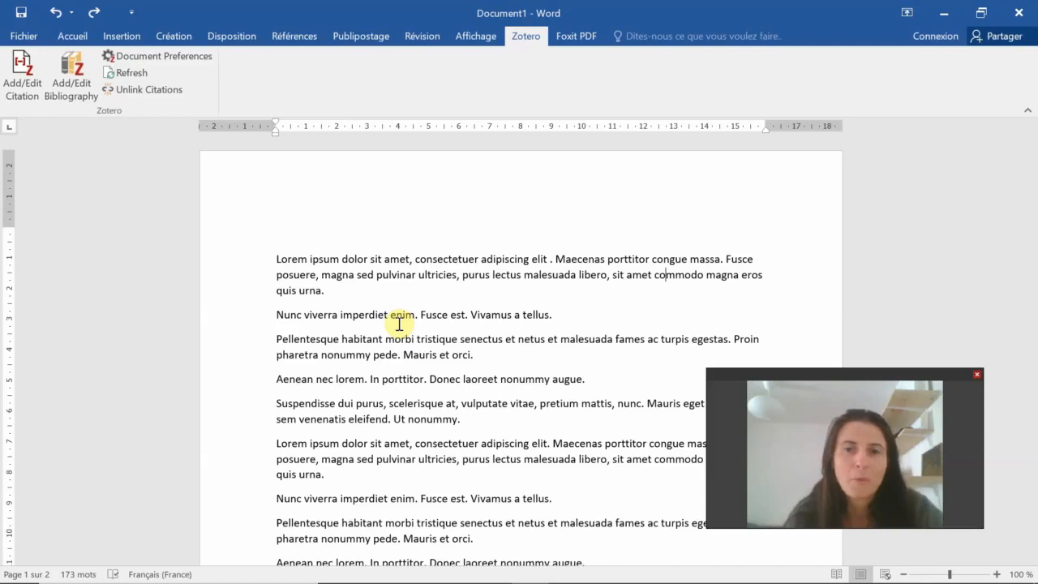
- Using Zotero's classic view, cite the "Doctor-patient sleep discussions" article from Mémoire licence 3 after "elit" in the first sentence
drag(550, 261, 547, 275)
click(549, 261)
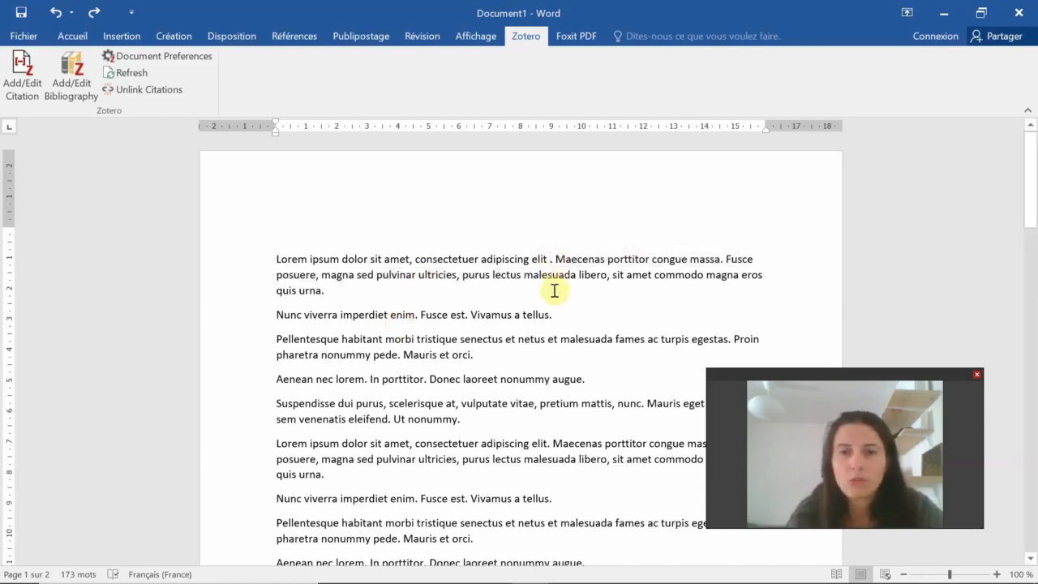
click(25, 79)
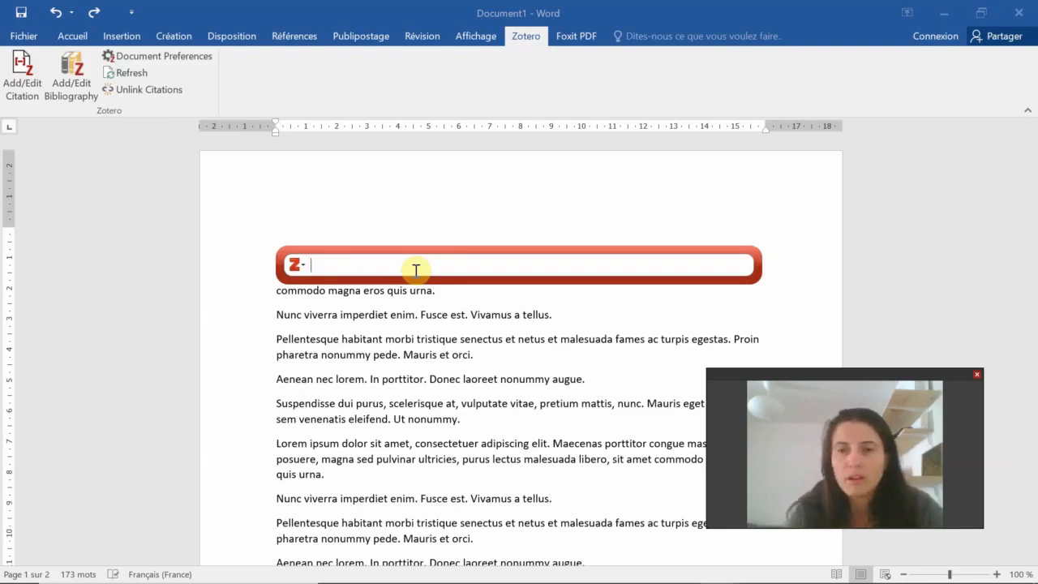
click(297, 266)
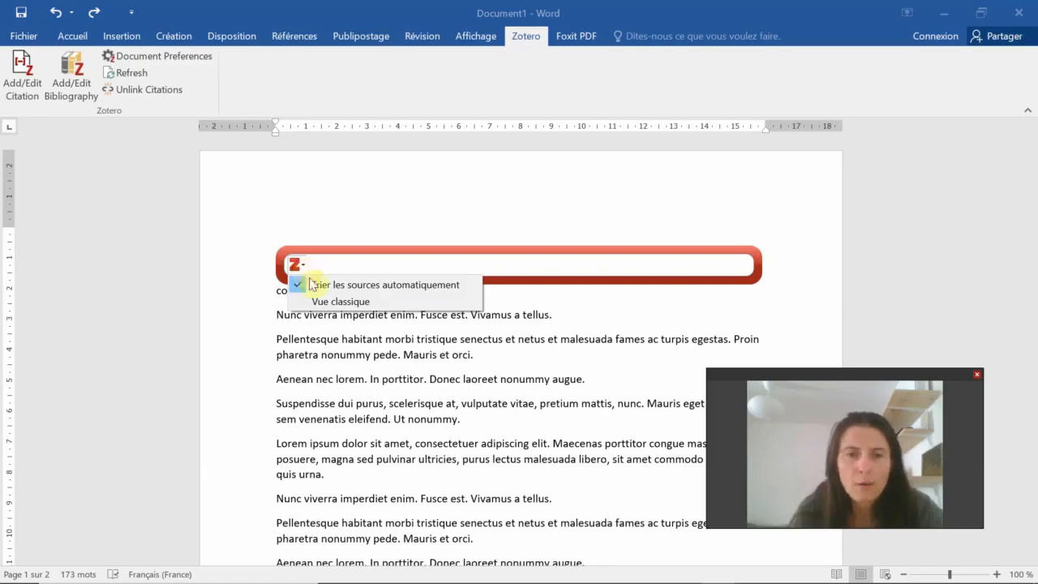
click(321, 301)
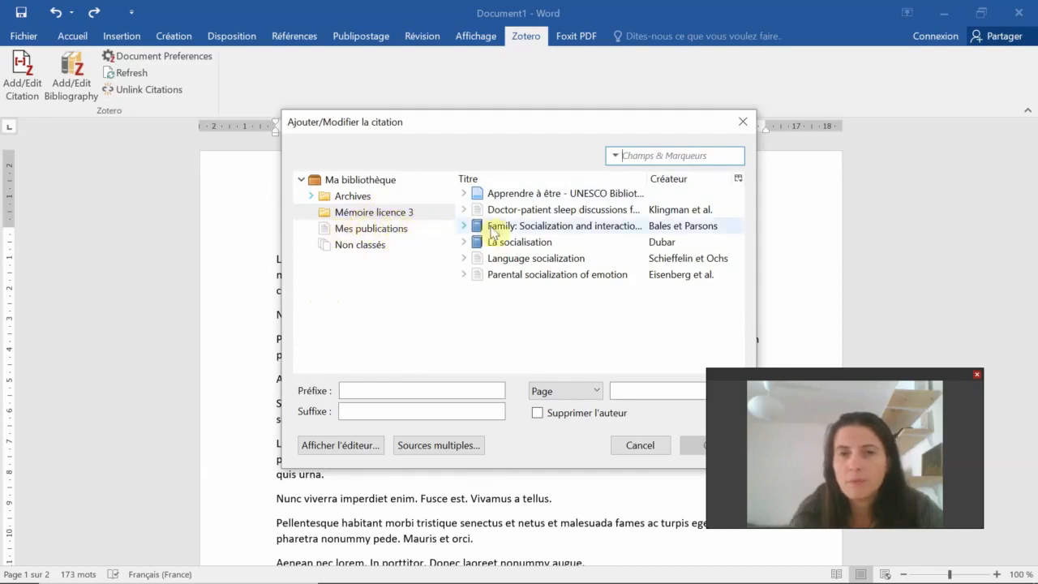
click(532, 213)
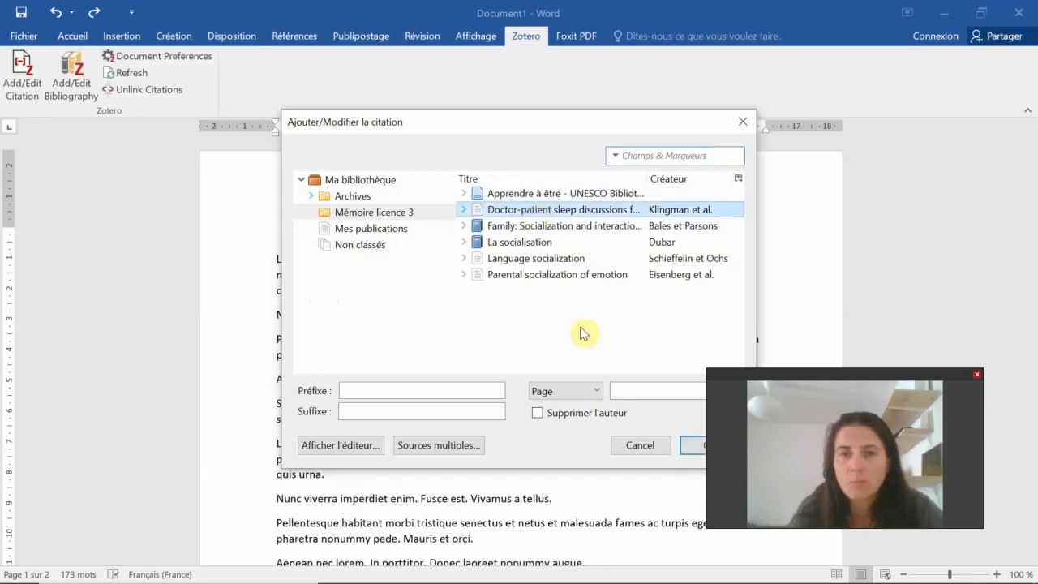
click(690, 446)
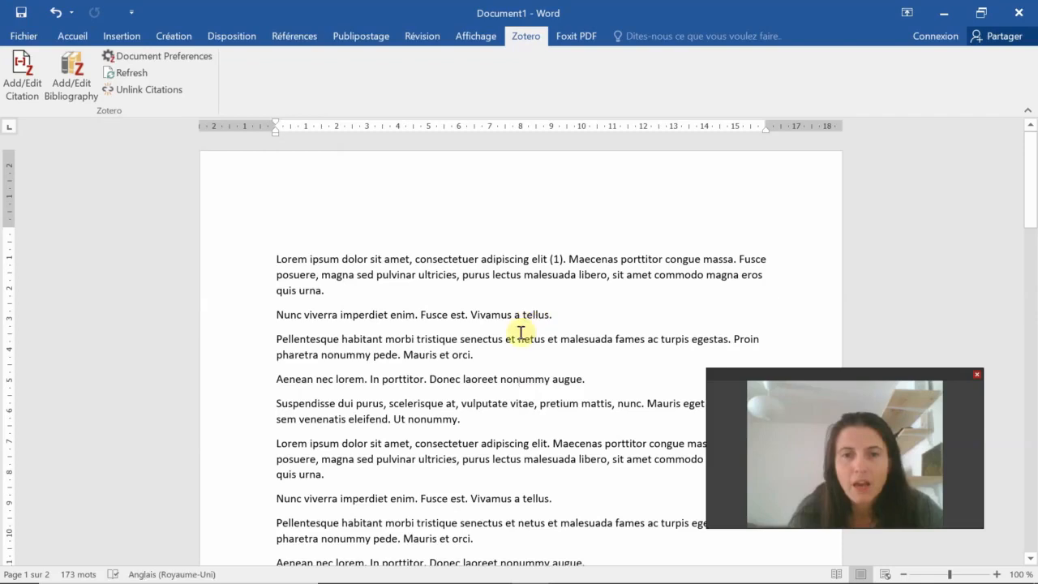
- Start a citation after the first "Mauris et orci" and add "Language socialization" by searching for "language"
scroll(495, 333, down, 15)
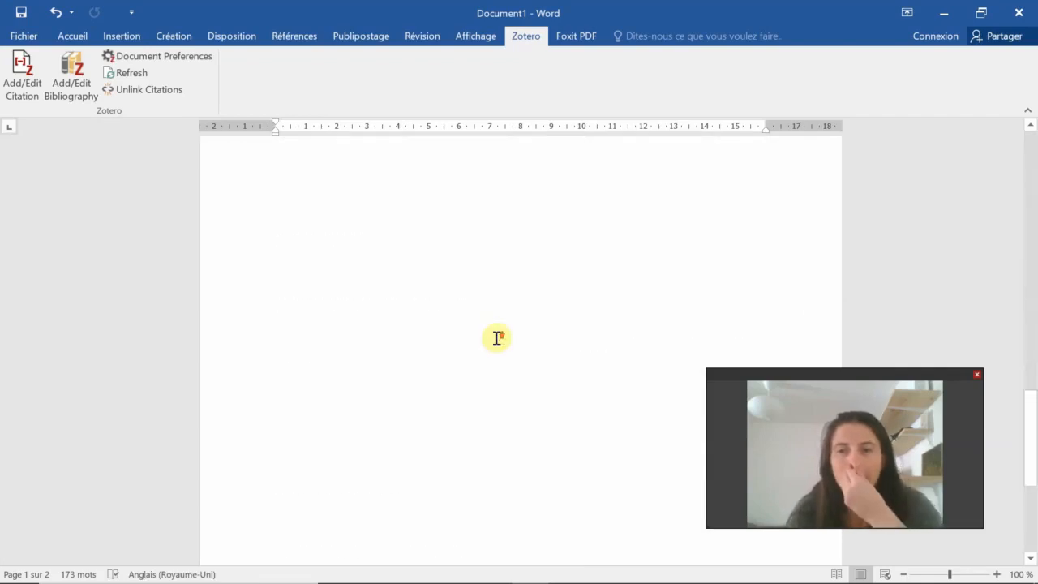
scroll(496, 337, up, 15)
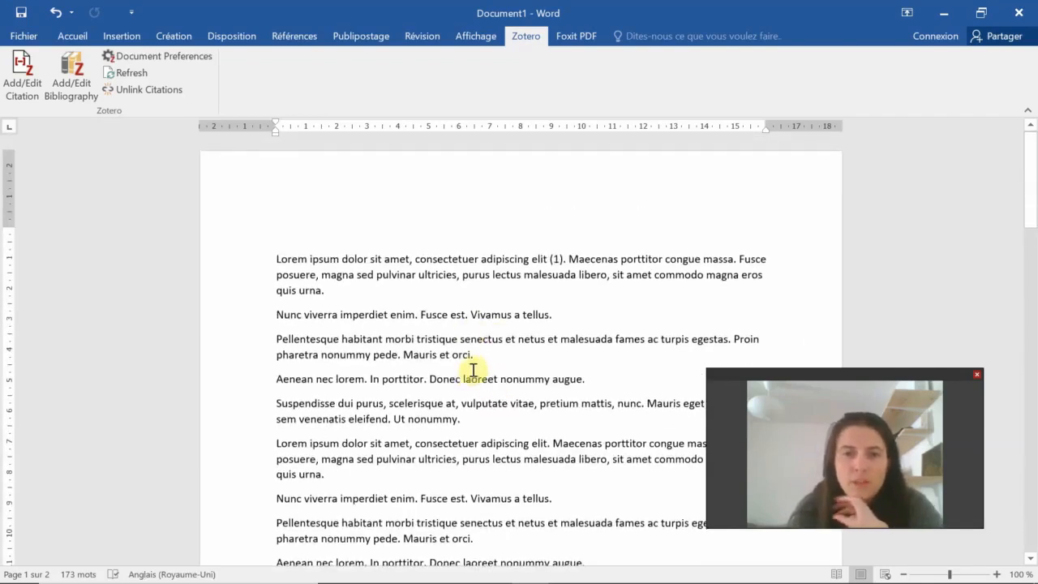
click(472, 355)
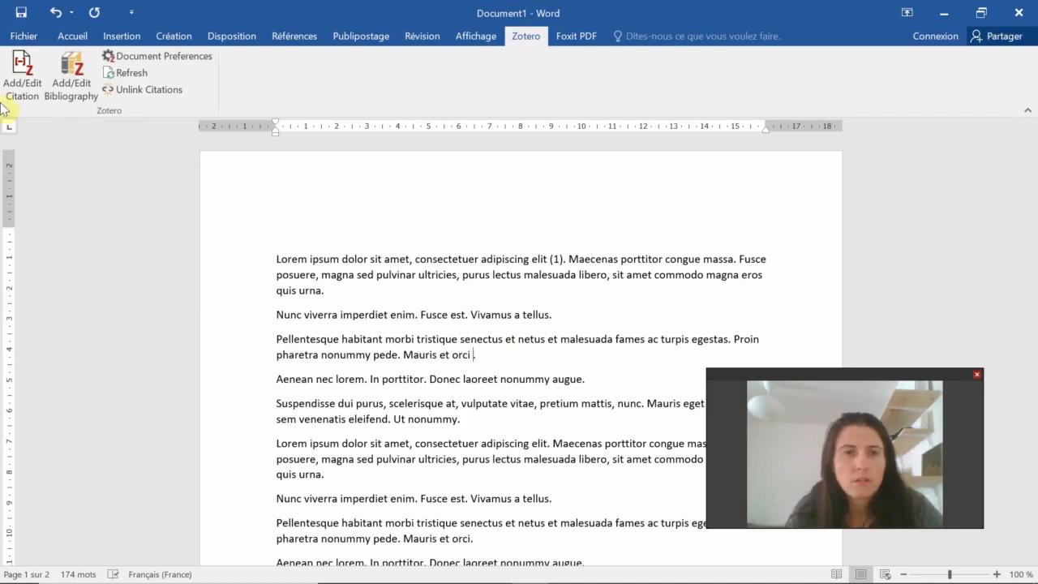
click(26, 77)
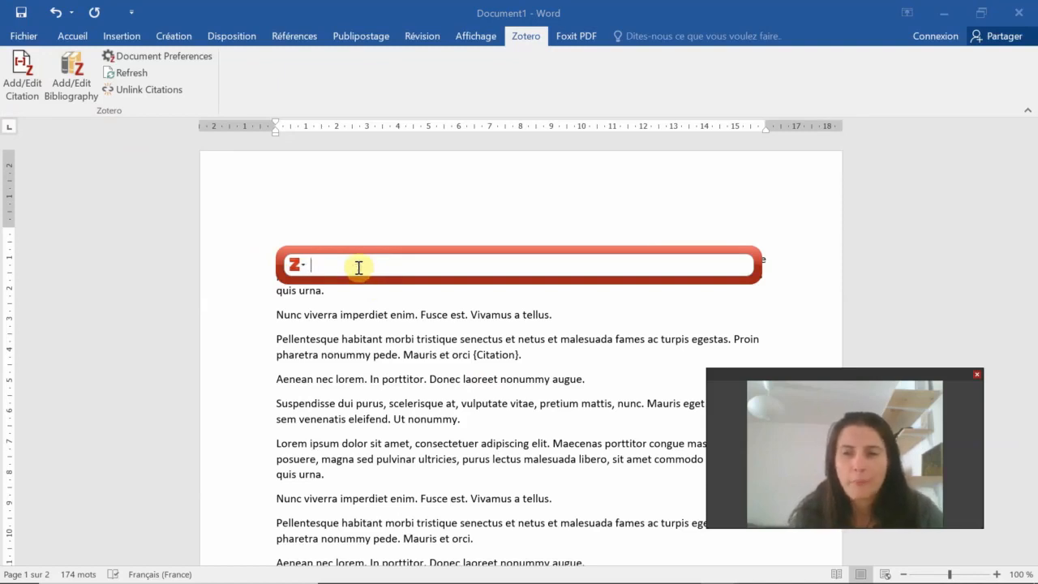
text(tal)
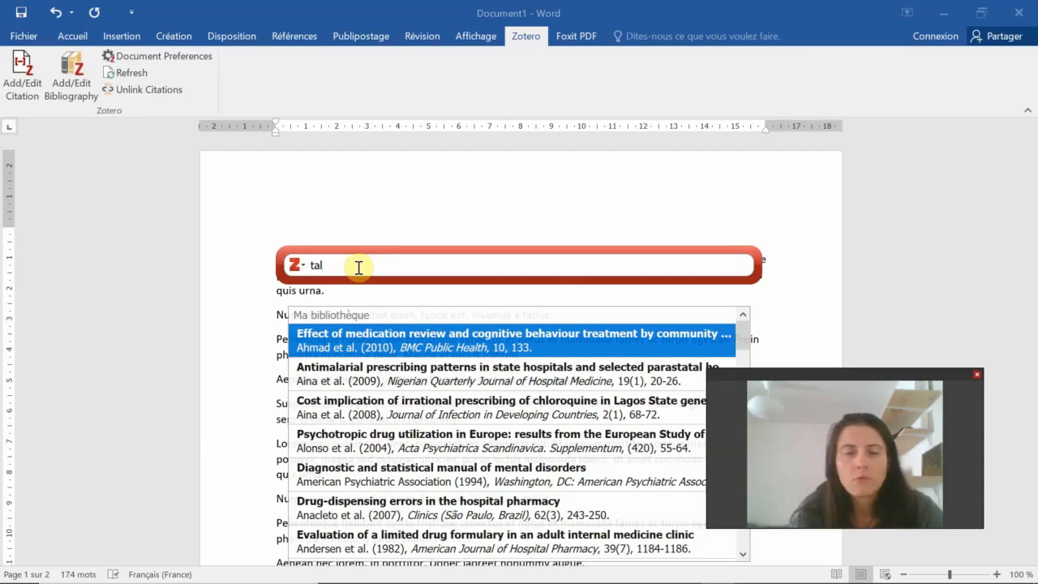
key(BackSpace)
key(BackSpace)
key(BackSpace)
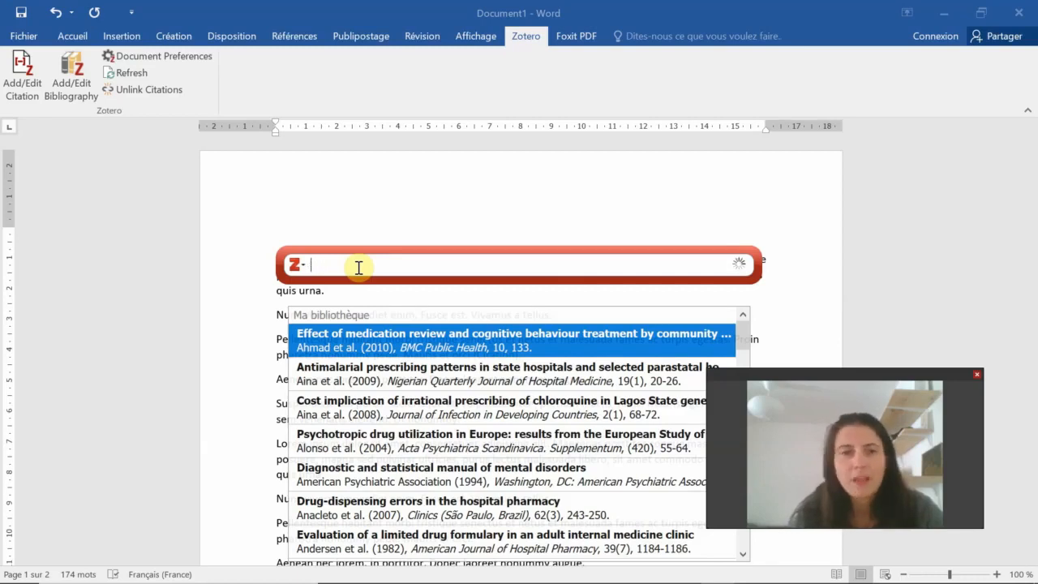
text(language)
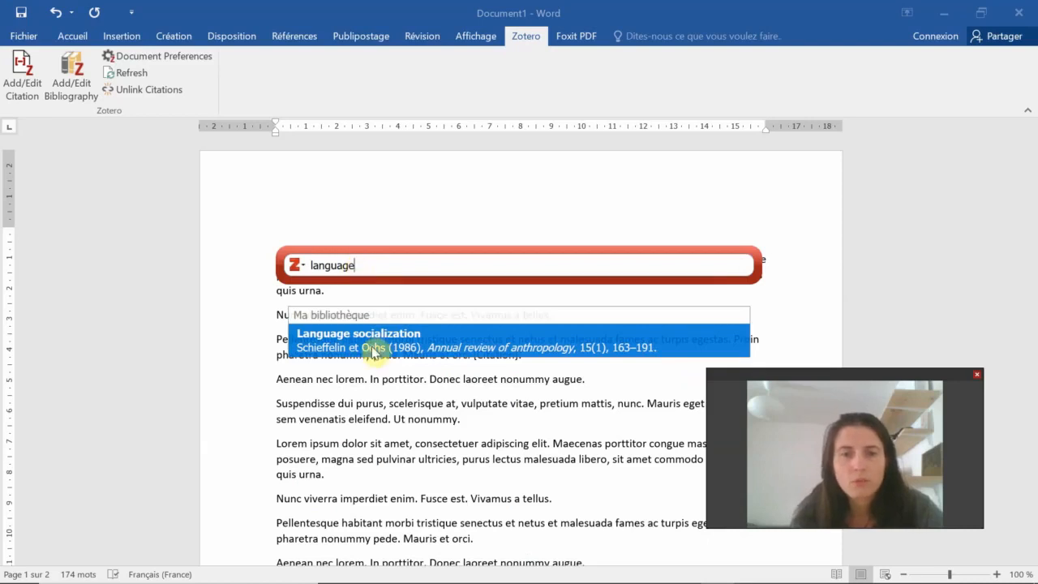
click(375, 344)
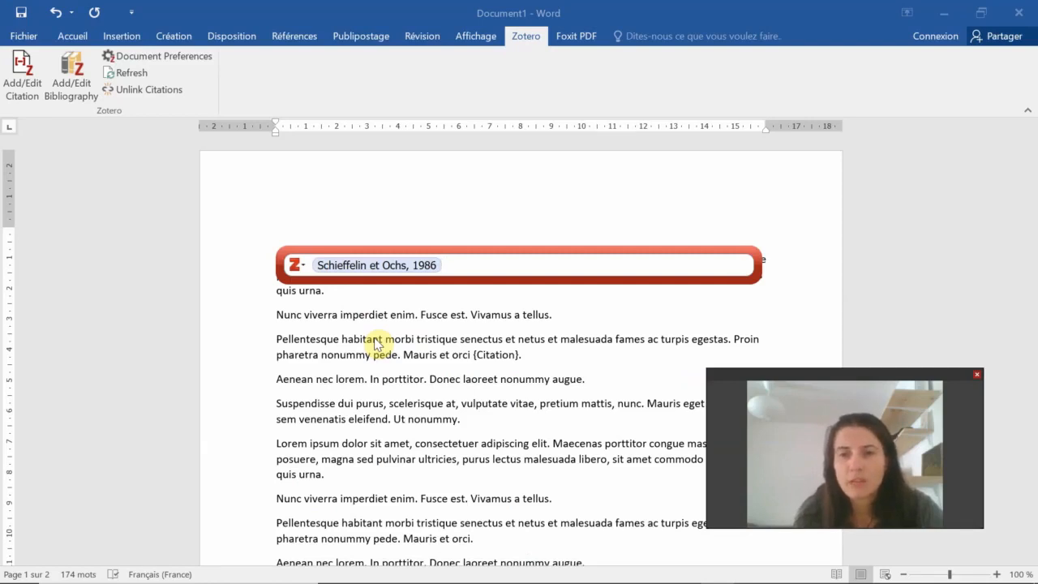
- Add "La socialisation" to the same citation by searching for "socialis", and insert the combined citation
text(socialis)
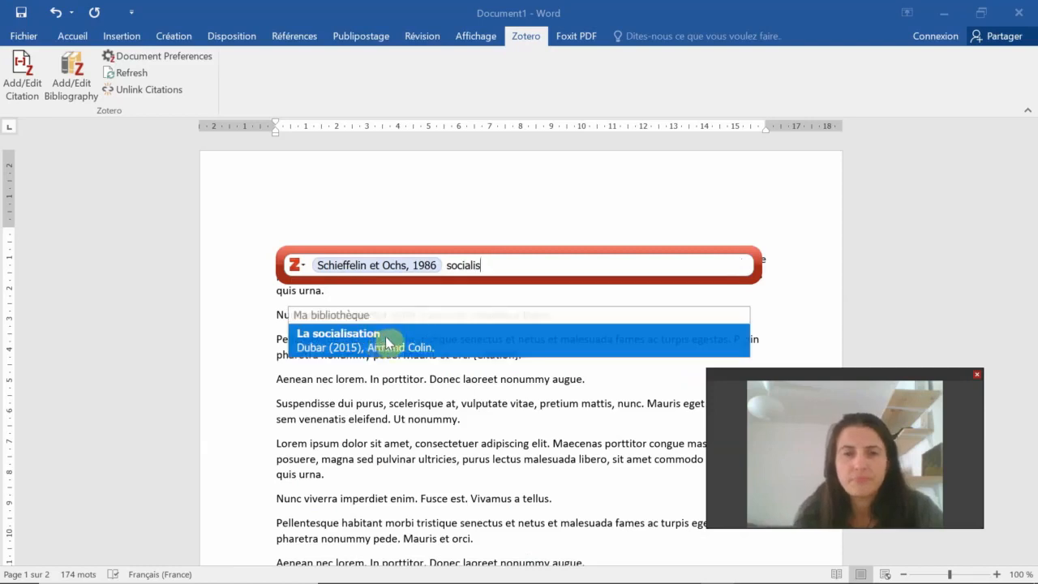
click(387, 343)
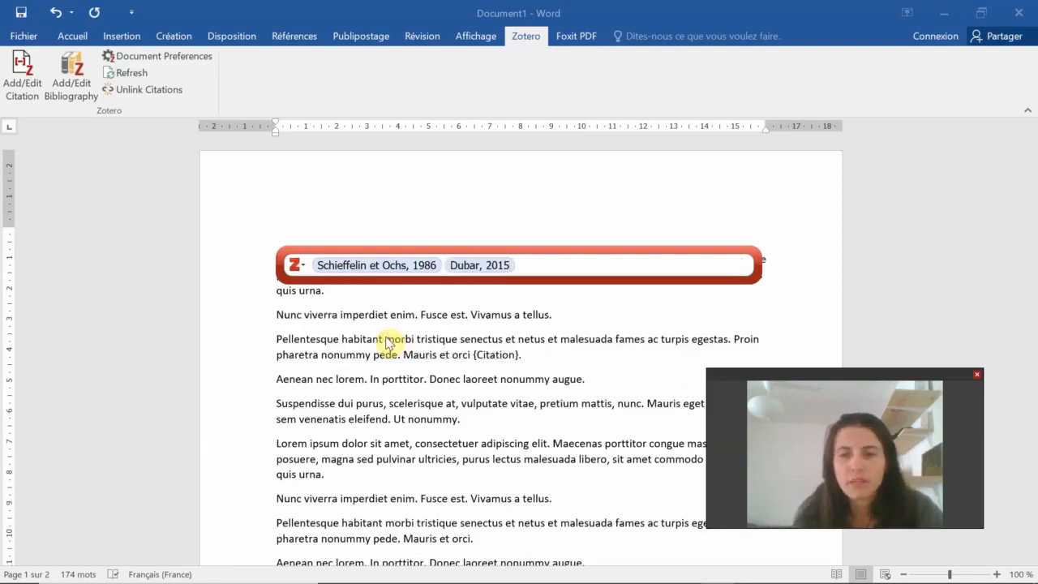
key(Return)
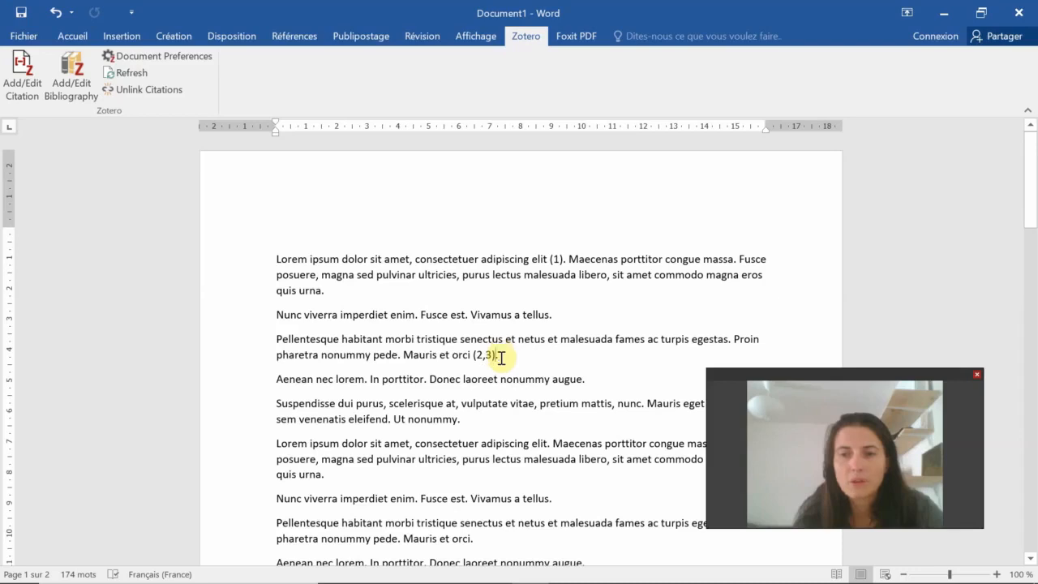
- Add the heading "Références bibliographiques" on the document's second page, followed by a new empty paragraph
scroll(501, 357, down, 10)
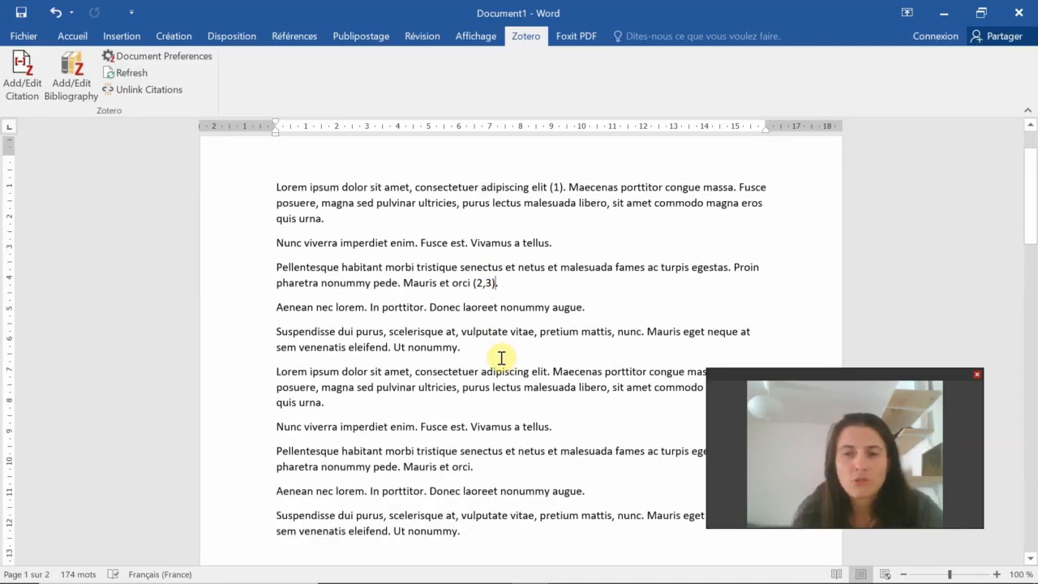
scroll(501, 358, down, 4)
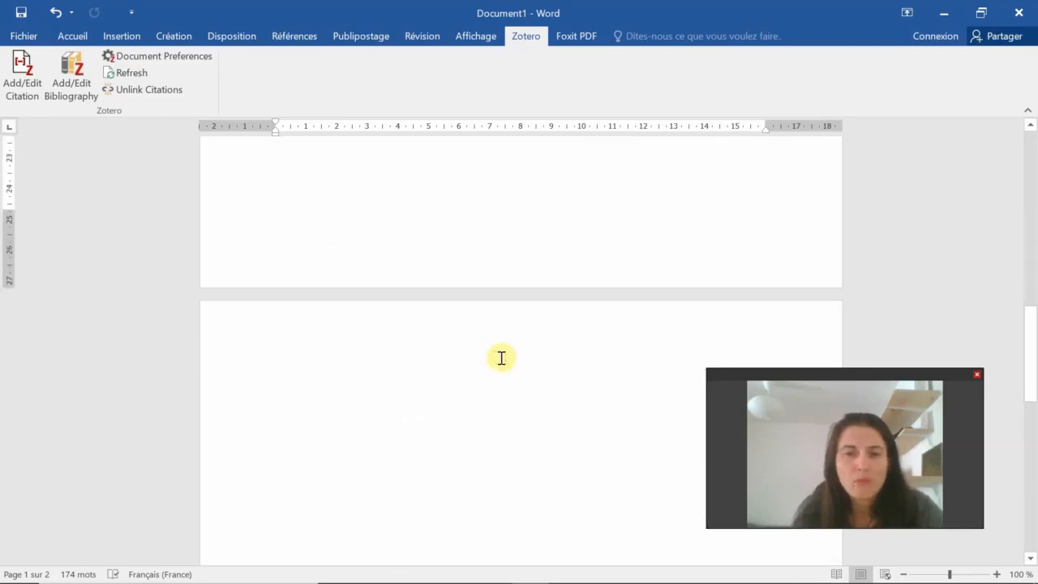
click(403, 377)
text(Référ)
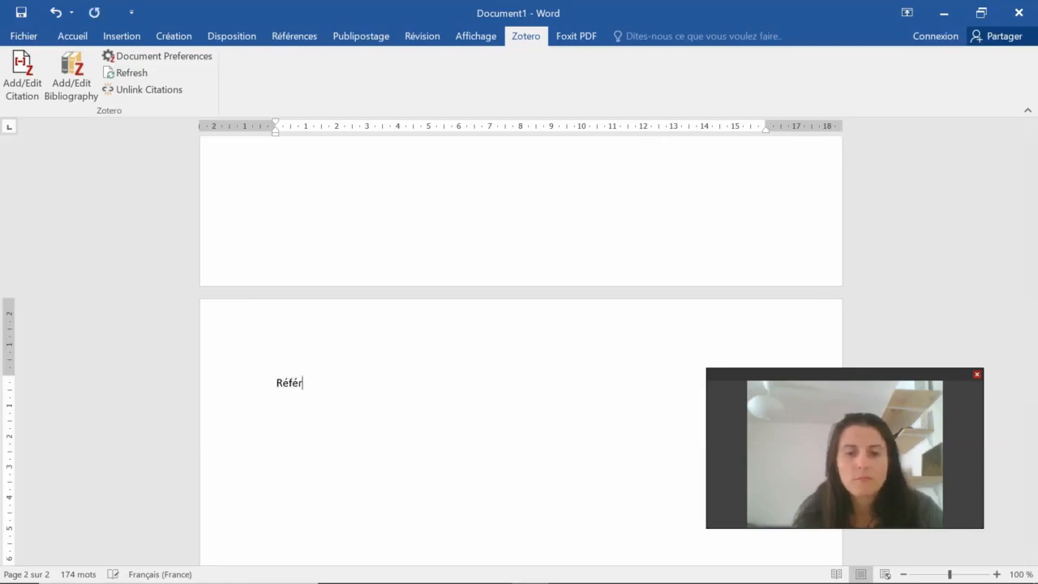
text(ences bi)
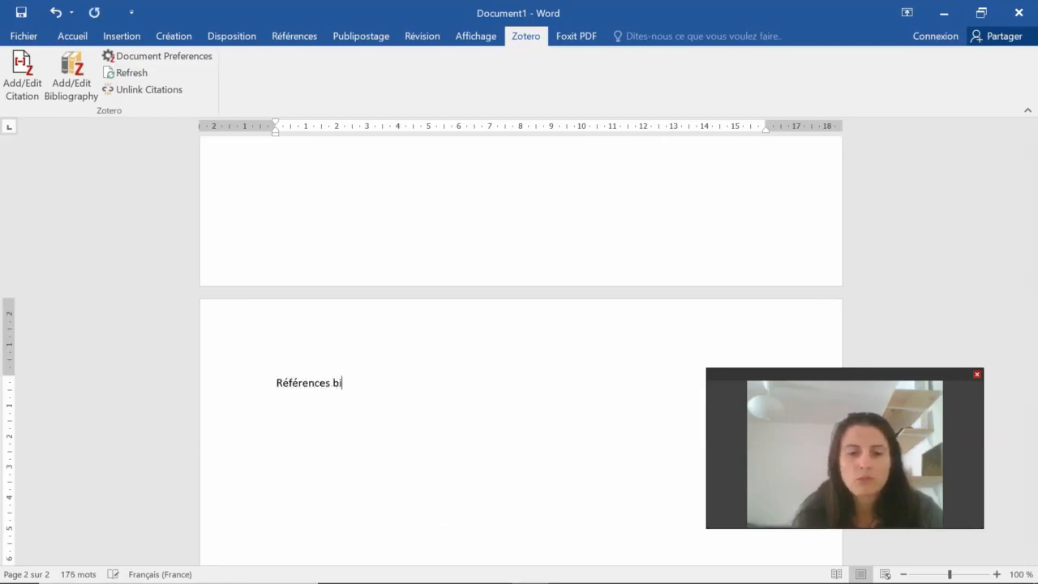
text(bliographiques)
key(Return)
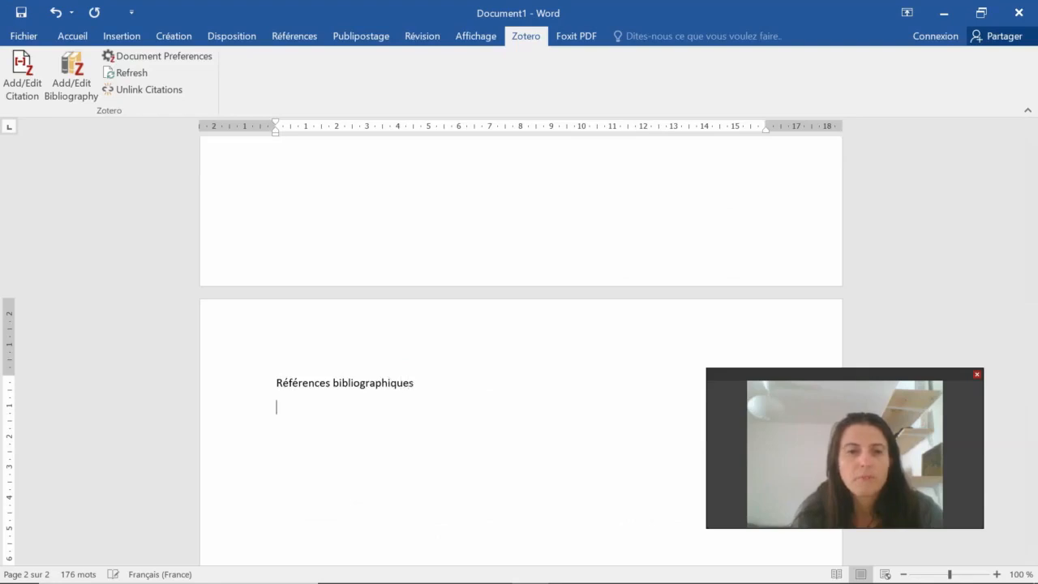
- Insert the Zotero bibliography beneath the "Références bibliographiques" heading and look over its entries
click(81, 95)
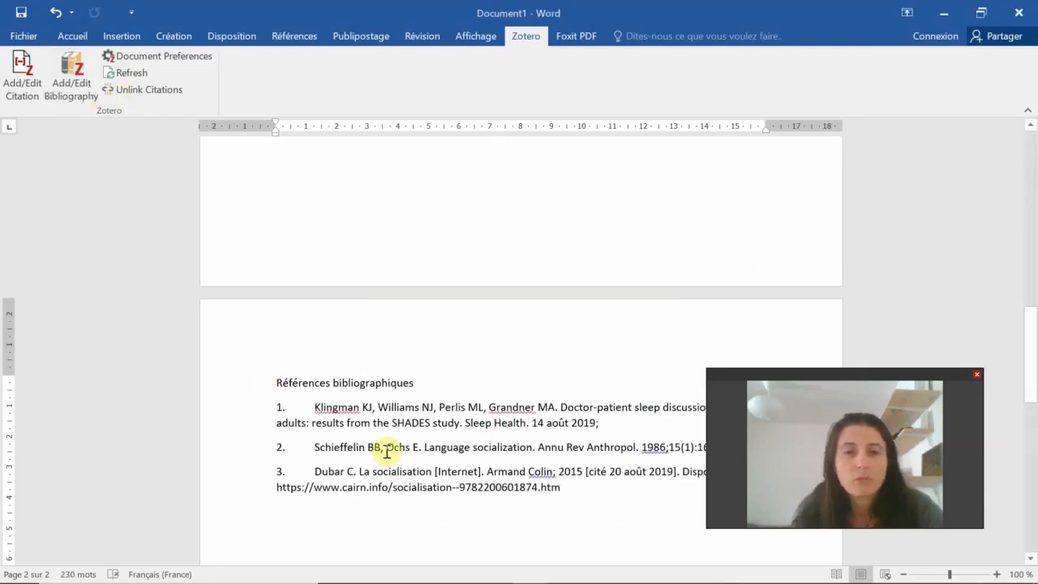
scroll(390, 451, down, 2)
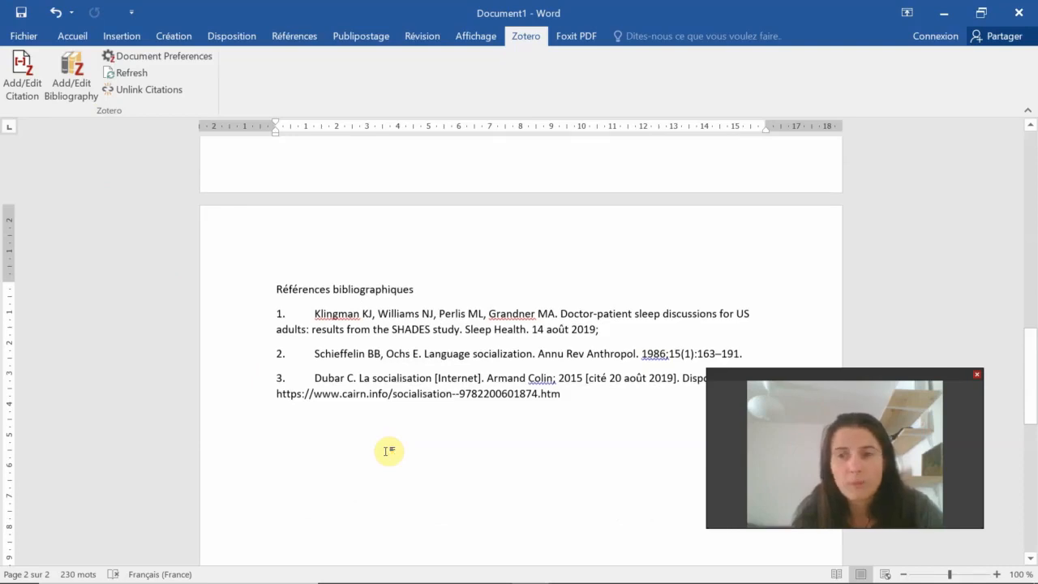
scroll(389, 451, down, 2)
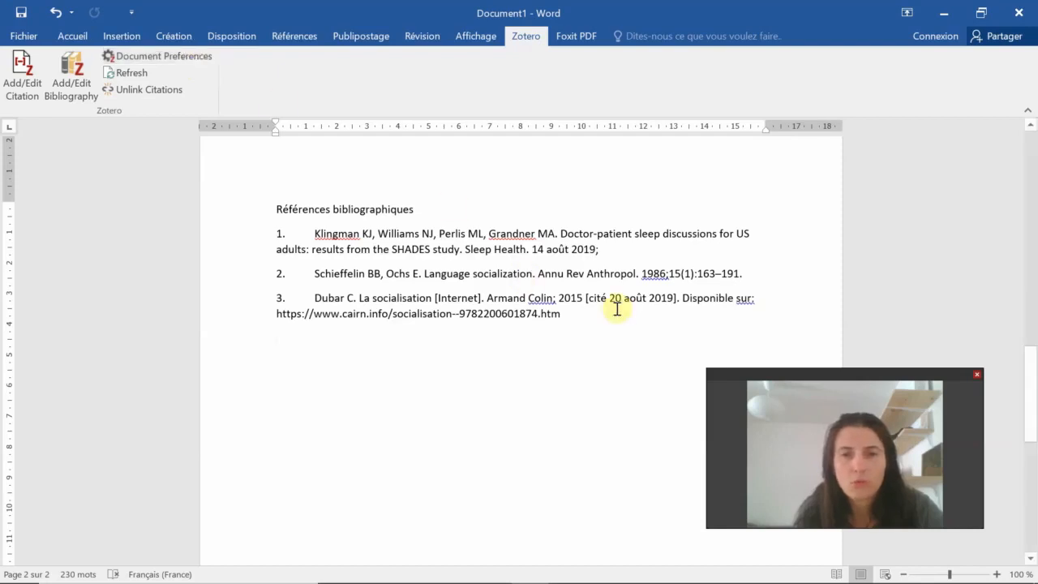
- Change the document's Zotero citation style to American Psychological Association 6th edition
scroll(614, 308, up, 1)
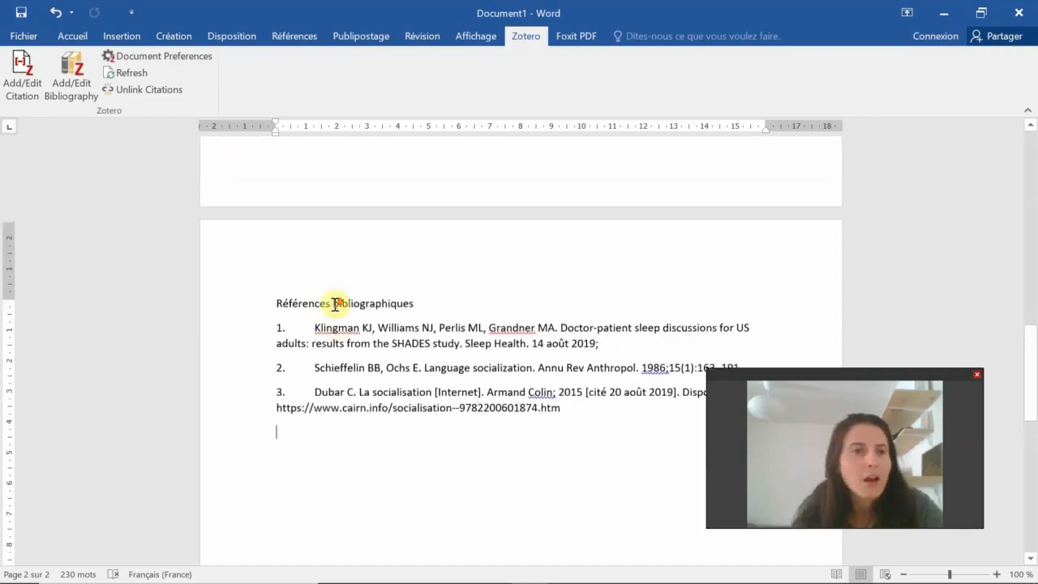
scroll(338, 300, up, 3)
click(172, 60)
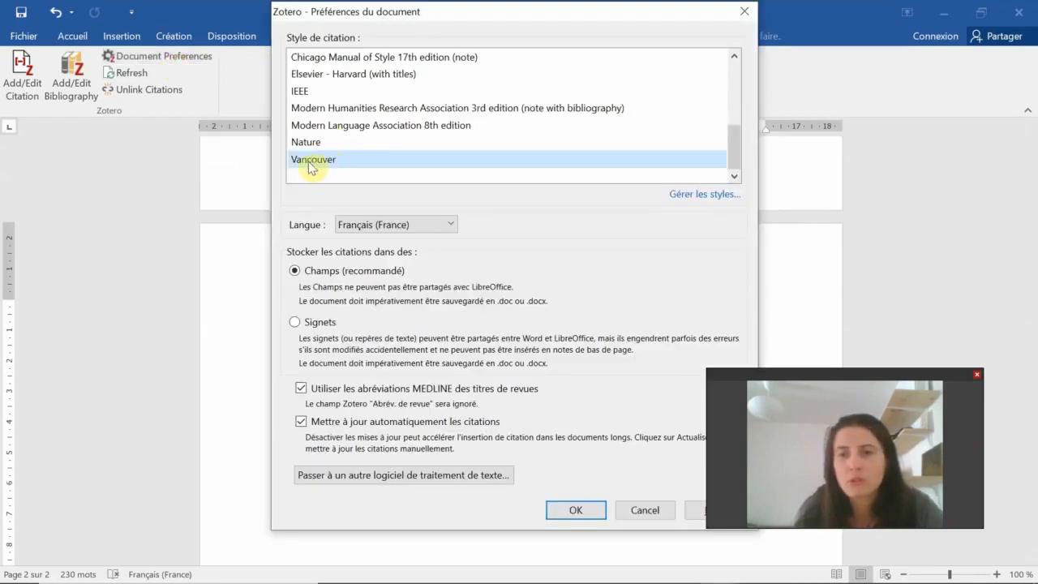
drag(739, 153, 749, 40)
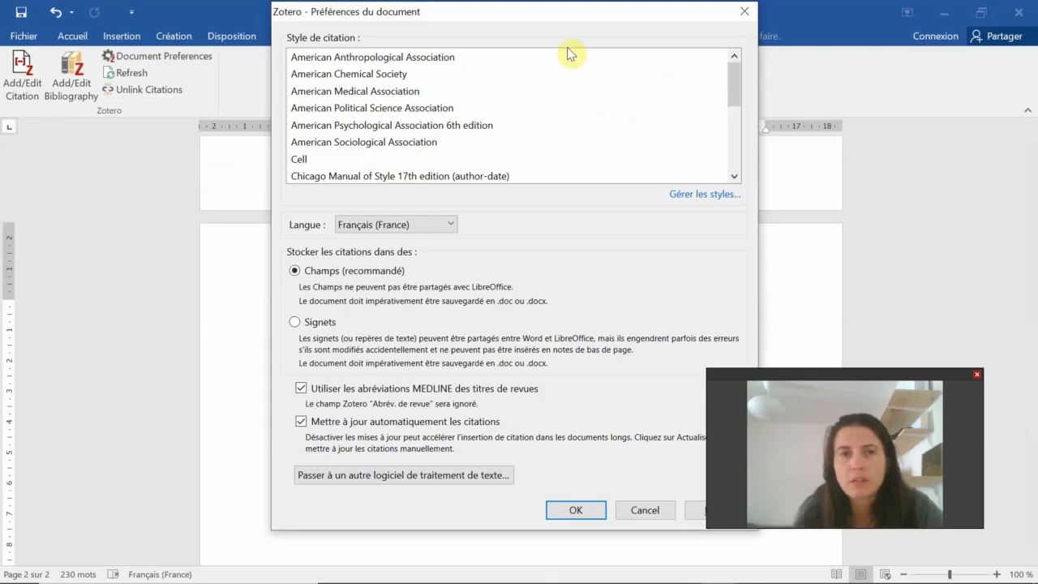
click(434, 129)
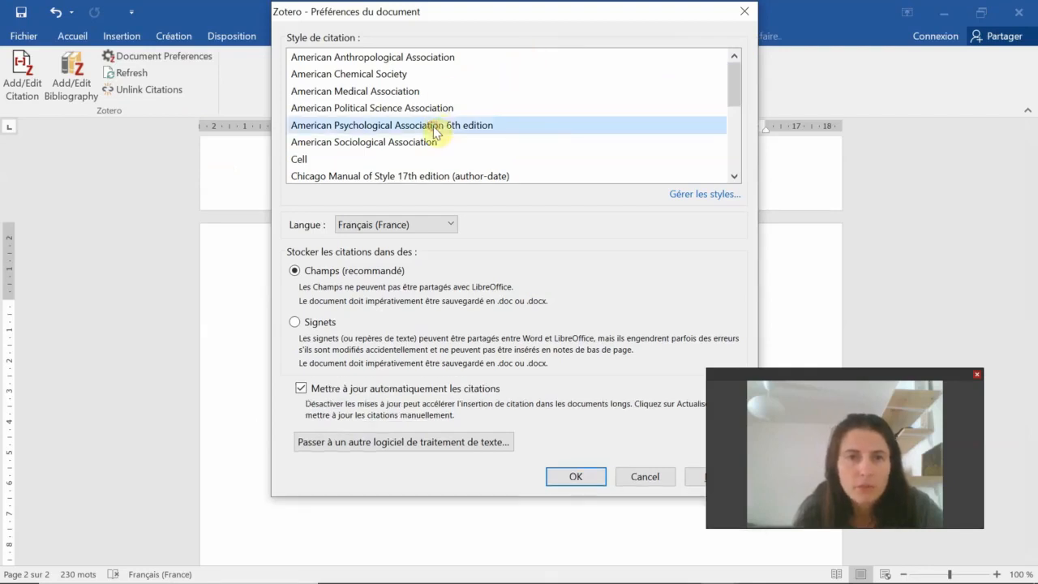
click(576, 477)
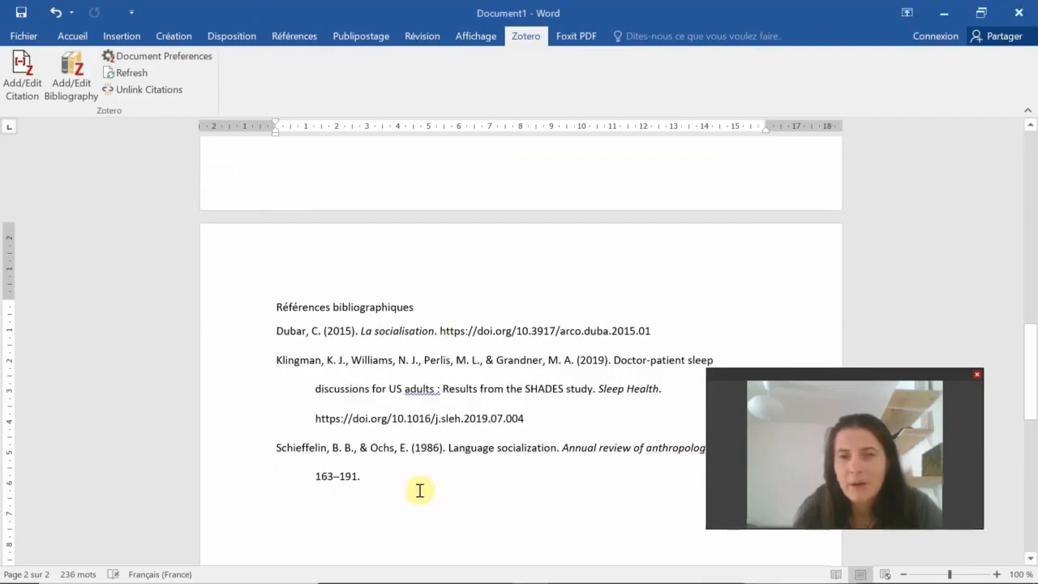
- Review the reformatted bibliography and the in-text citations on the first page, and refresh the Zotero citations
scroll(420, 490, down, 1)
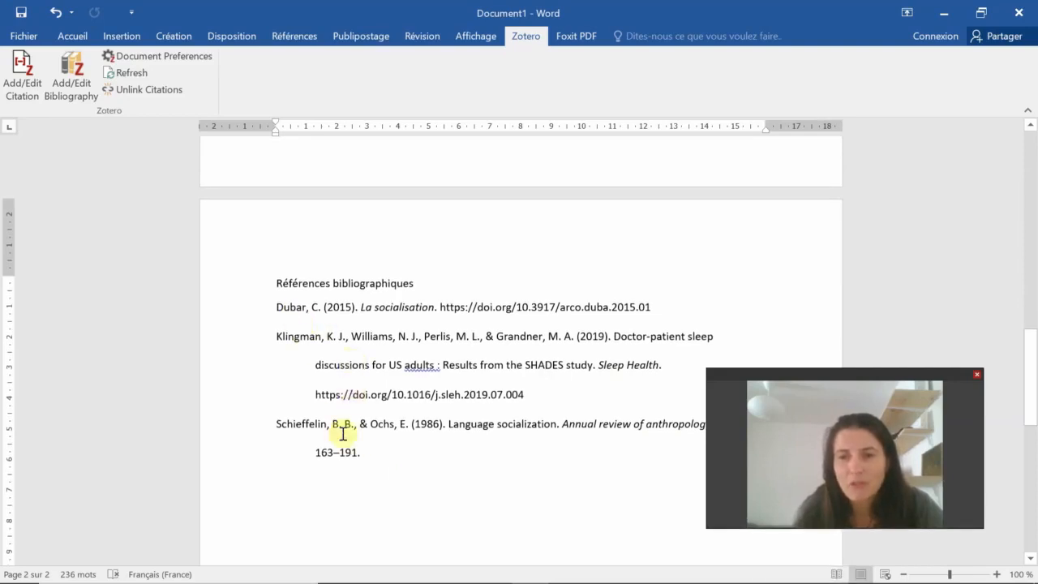
scroll(370, 441, up, 10)
scroll(369, 440, up, 3)
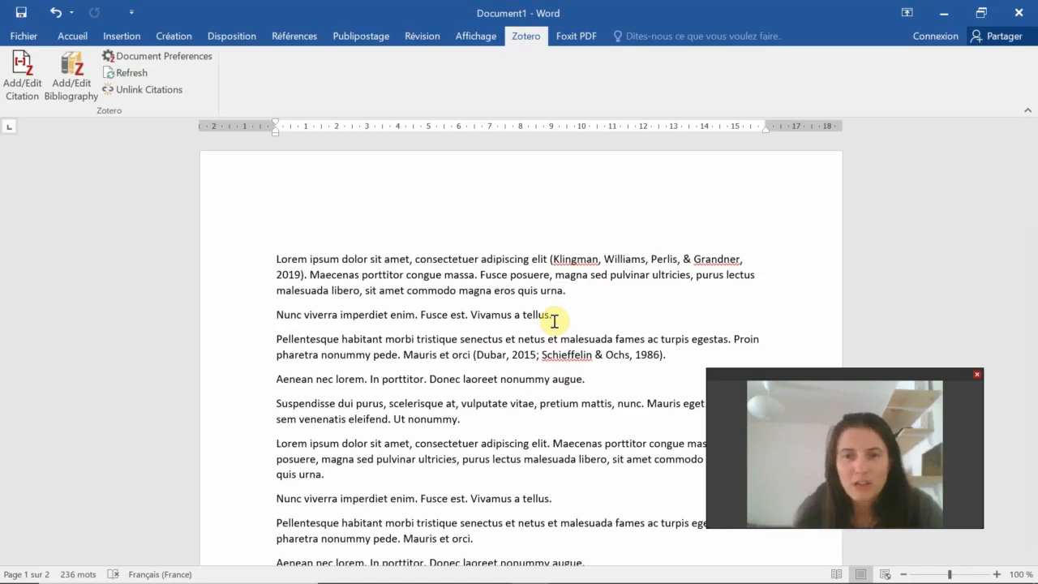
click(565, 259)
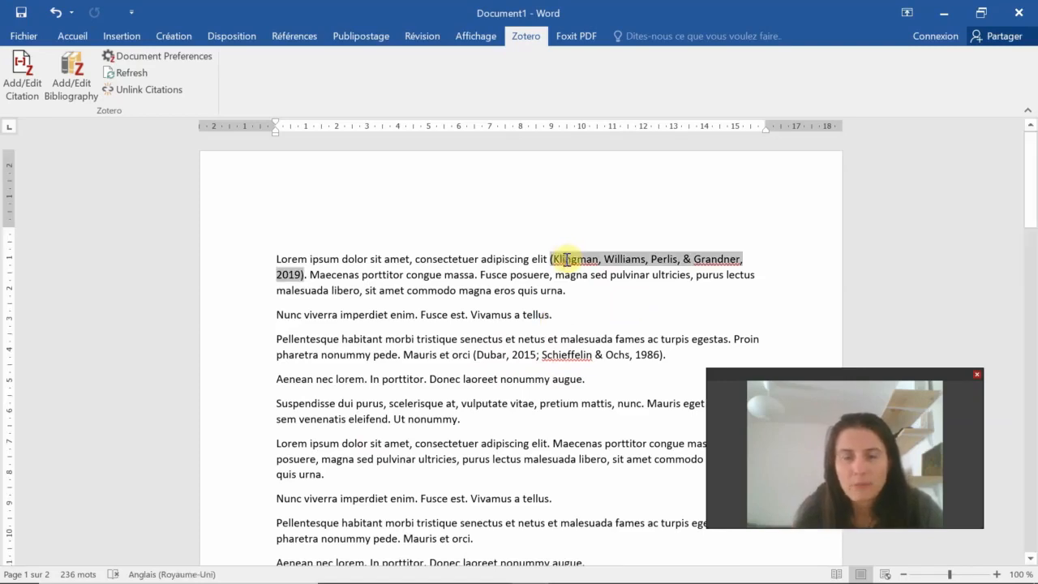
click(136, 78)
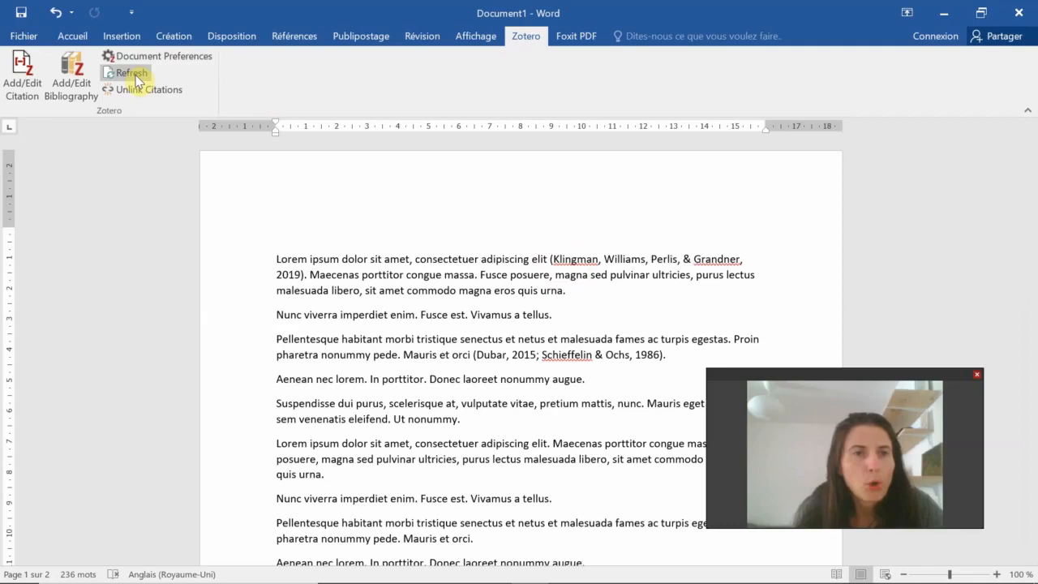
- Open the Zotero document preferences and compare the citation styles in Zotero's style preview, including American Psychological Association 6th edition and Elsevier - Harvard
click(162, 57)
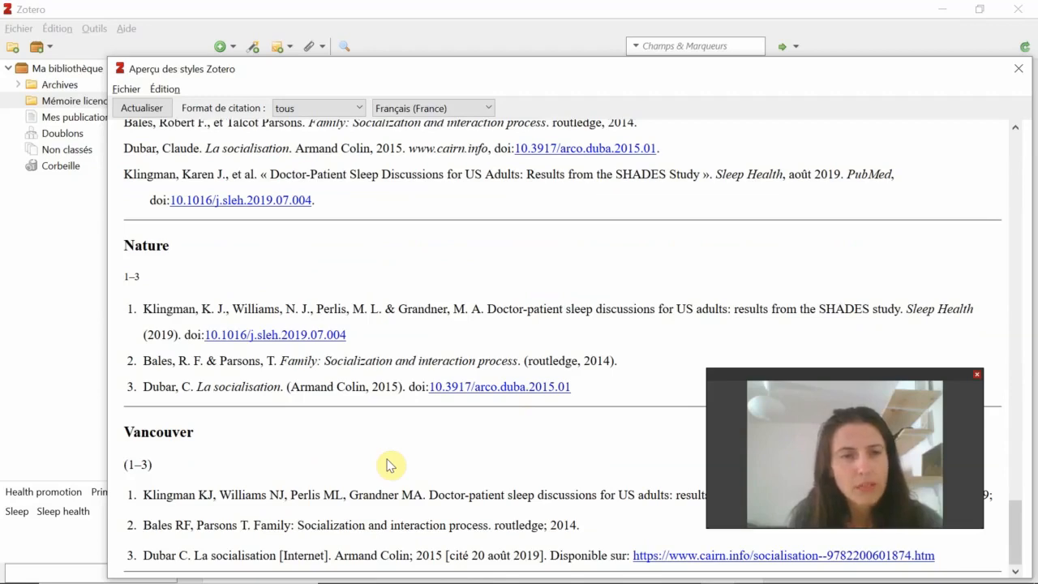
scroll(389, 464, up, 20)
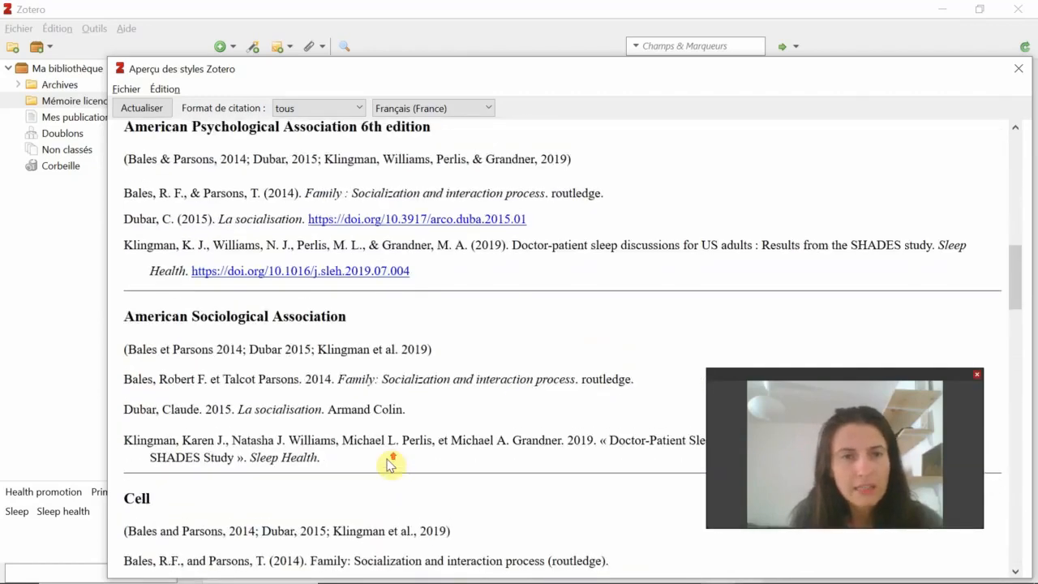
scroll(389, 463, up, 4)
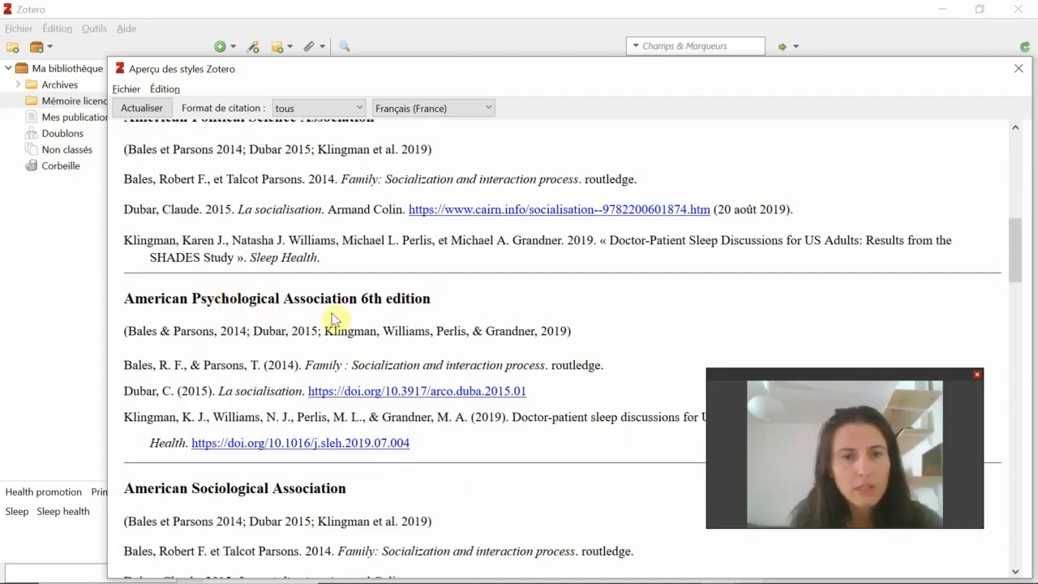
scroll(410, 316, down, 20)
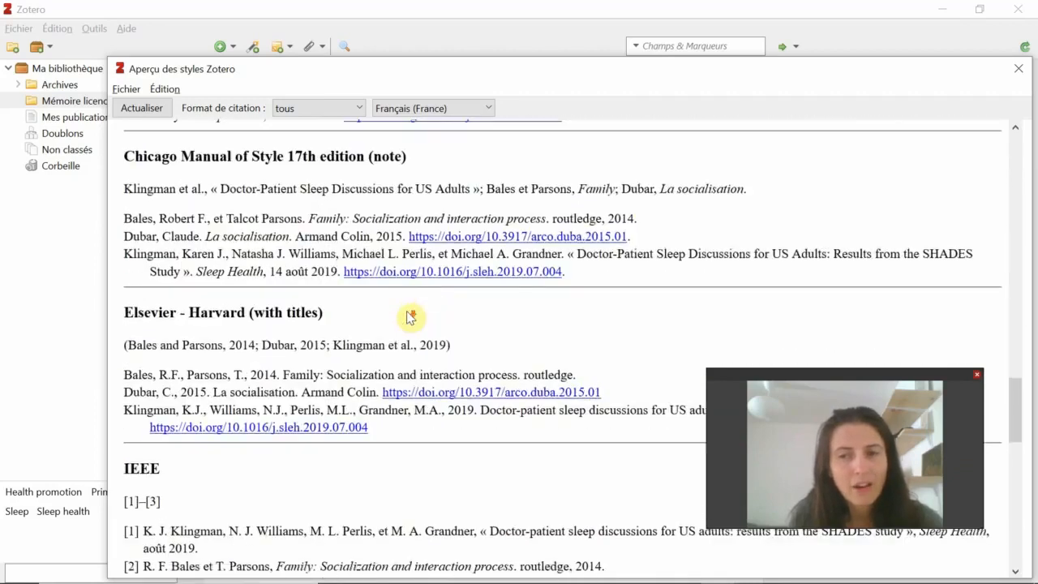
scroll(410, 316, down, 9)
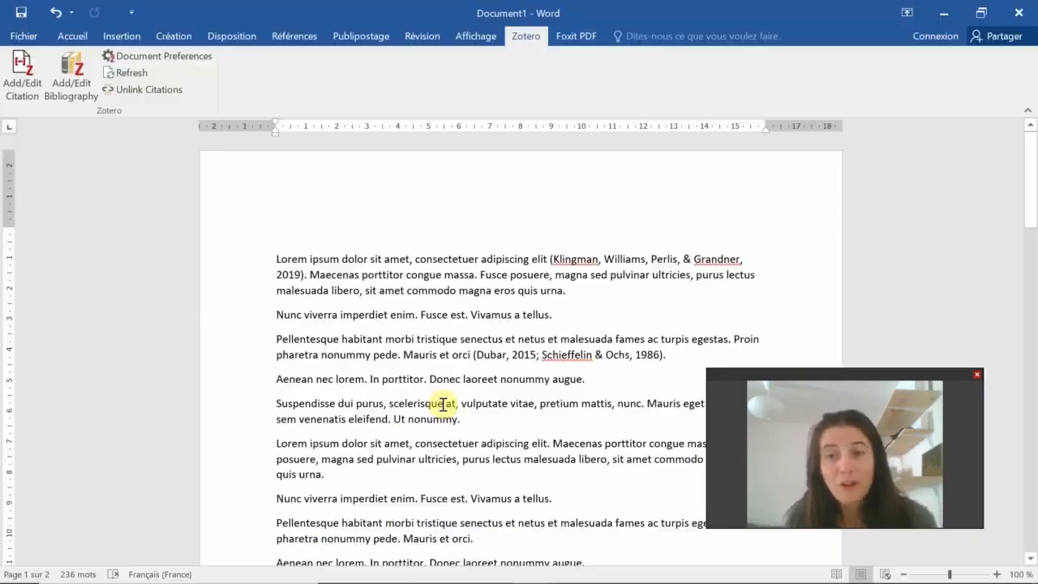
- Switch to Chrome to view Zotero's word processor plugins page, and bring up the Mémoire licence 3 collection in Zotero
scroll(443, 404, down, 3)
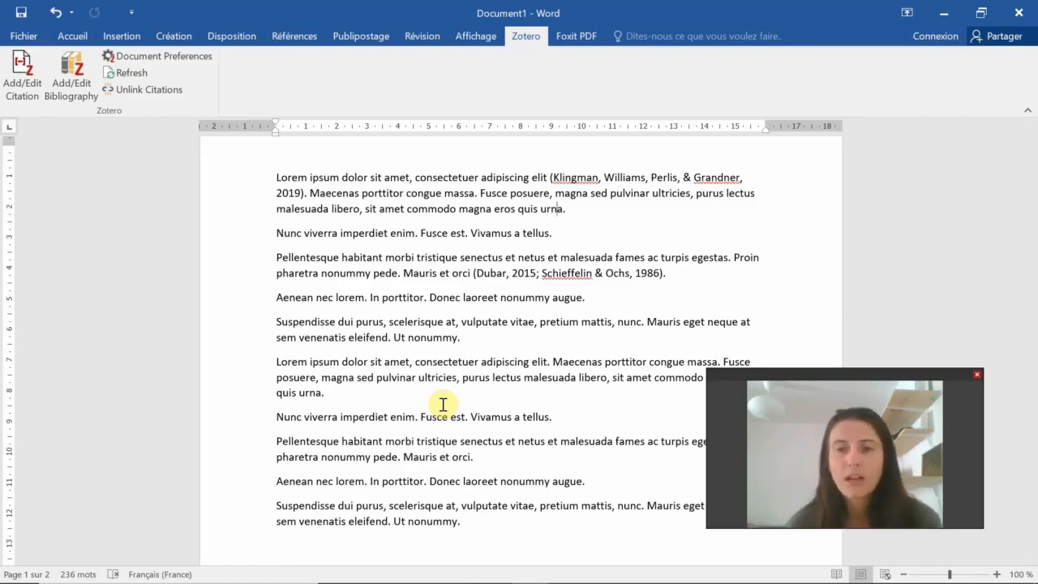
mouse_move(495, 572)
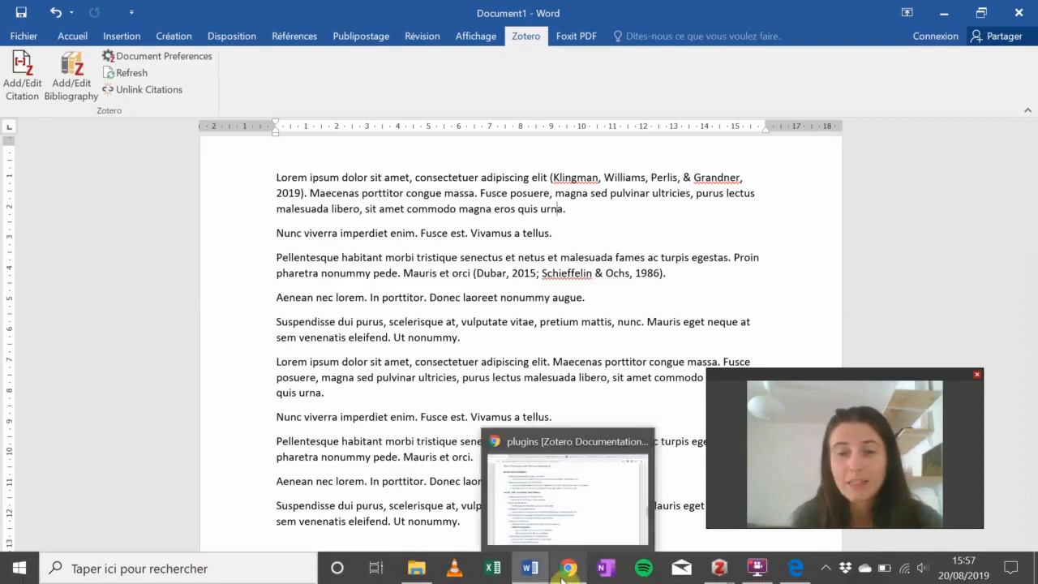
click(562, 578)
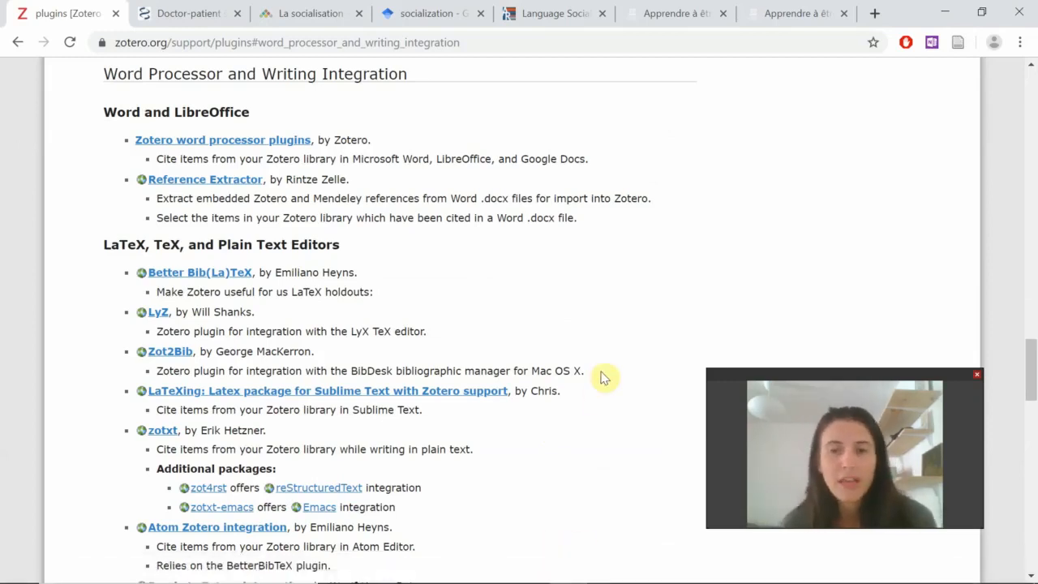
click(722, 572)
click(673, 527)
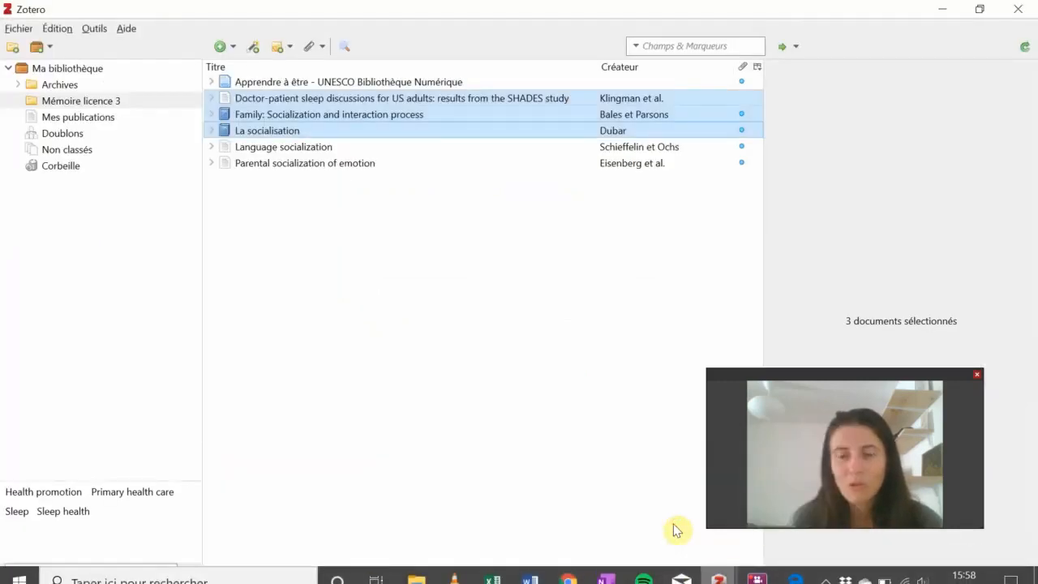